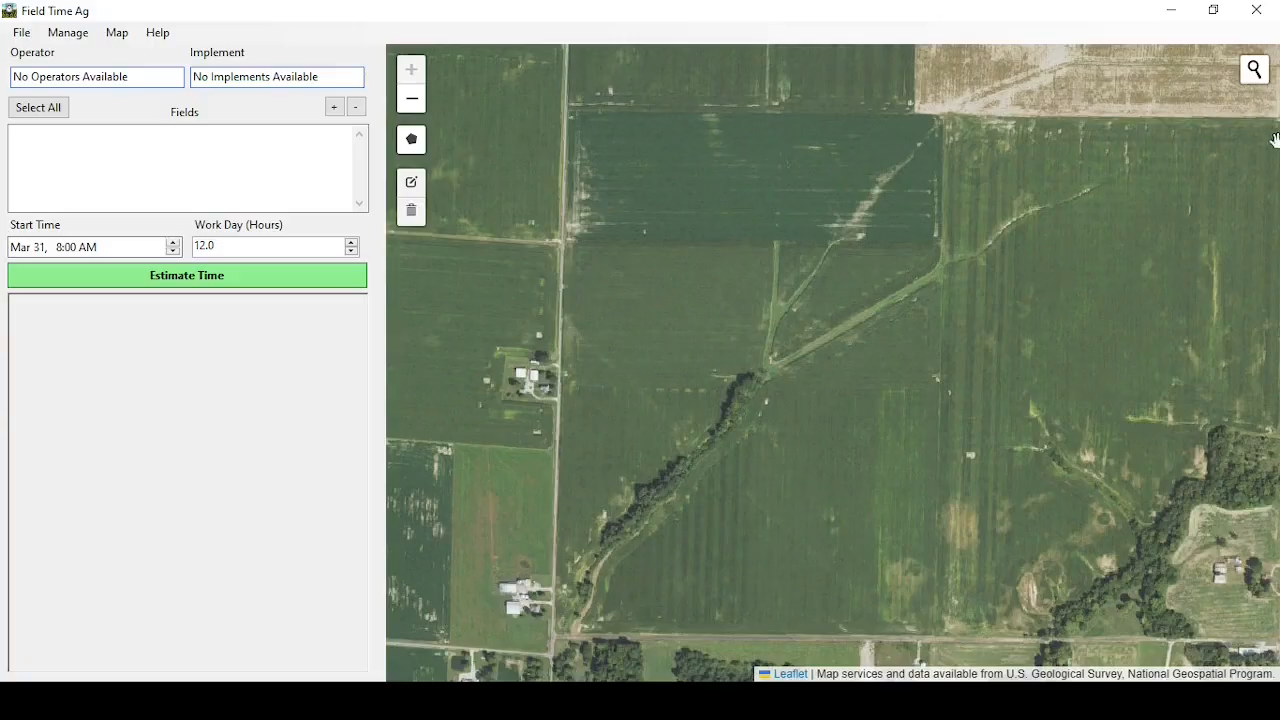
Search the map for Carbondale, IL and look for farm fields north of the town
left_click(1254, 74)
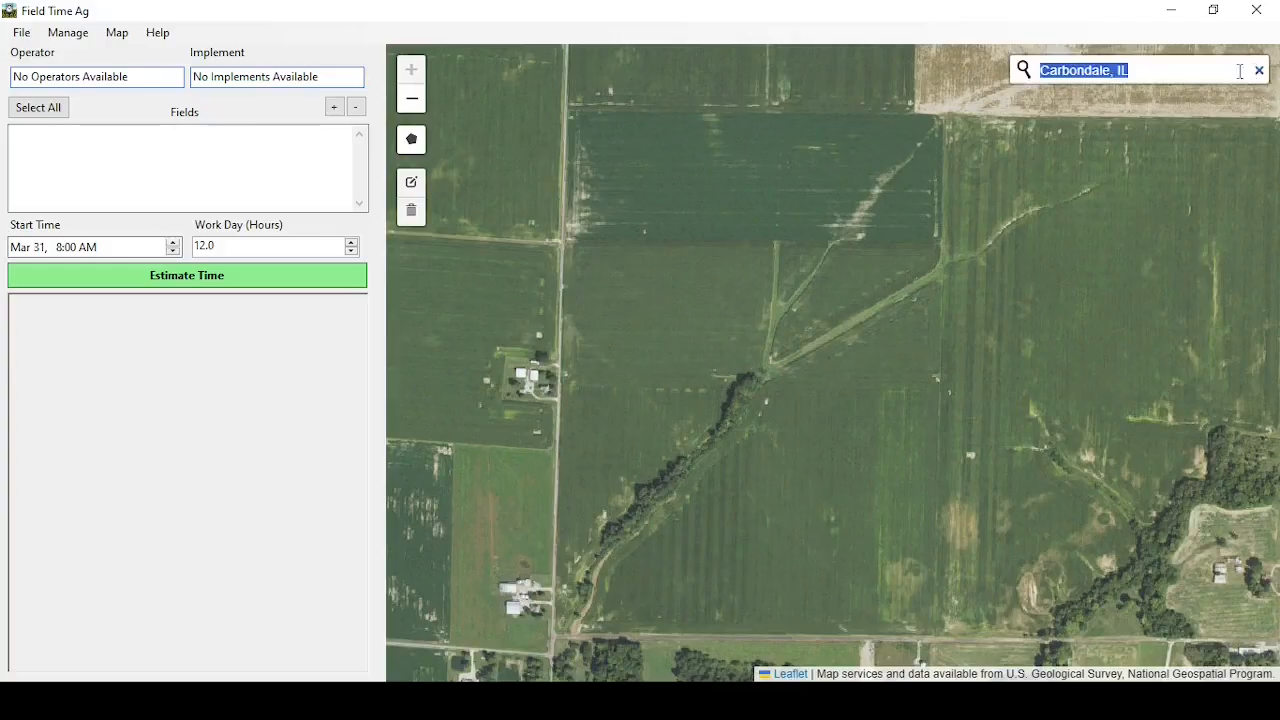
left_click(1158, 74)
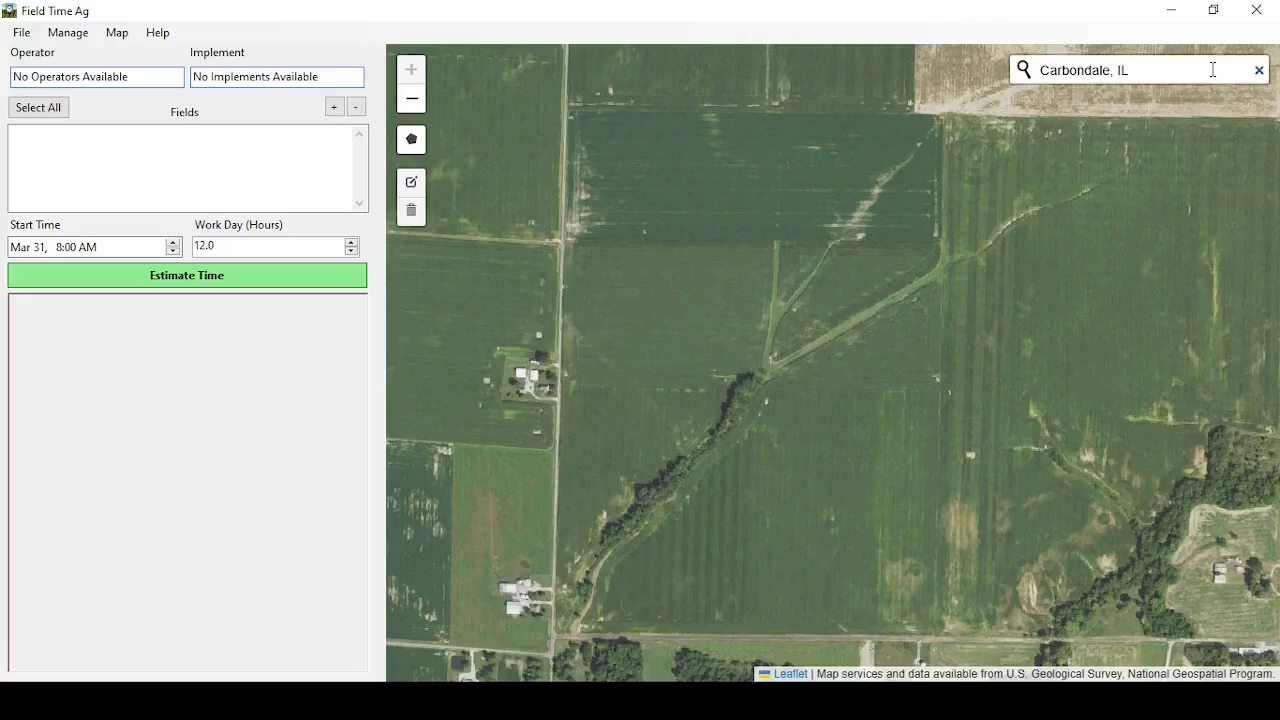
key("Return")
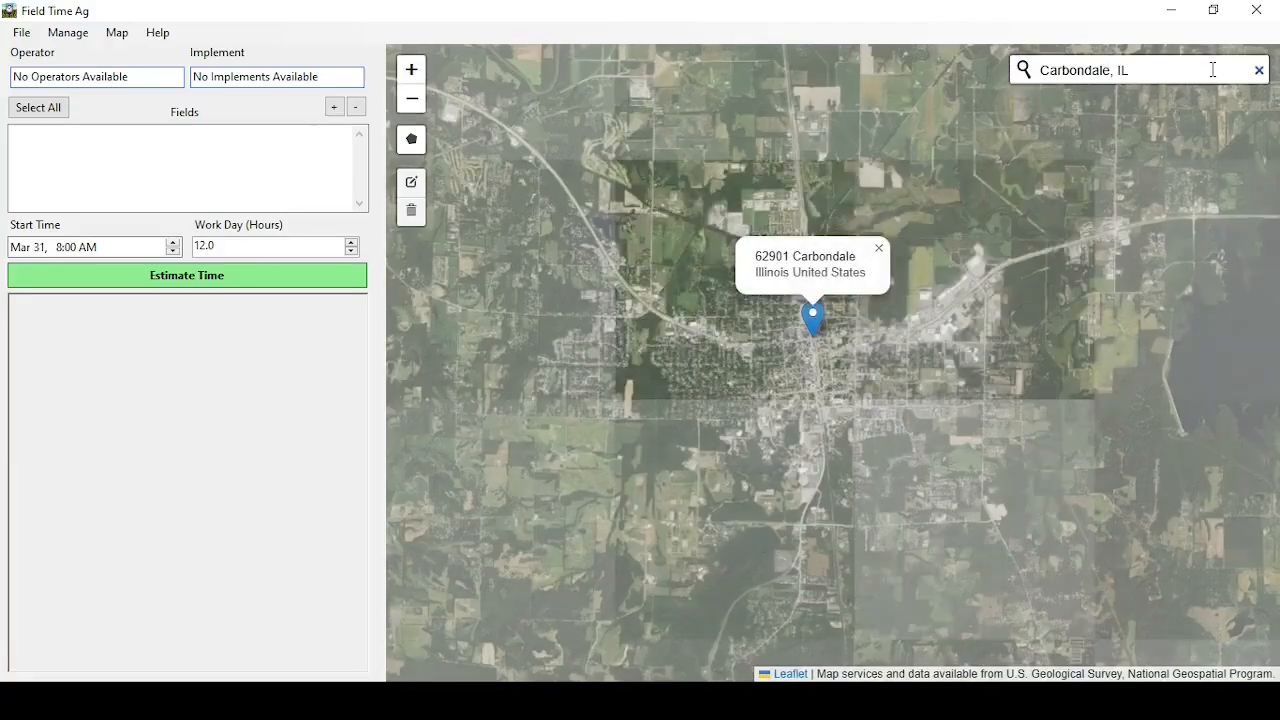
scroll(845, 340, "up", 1)
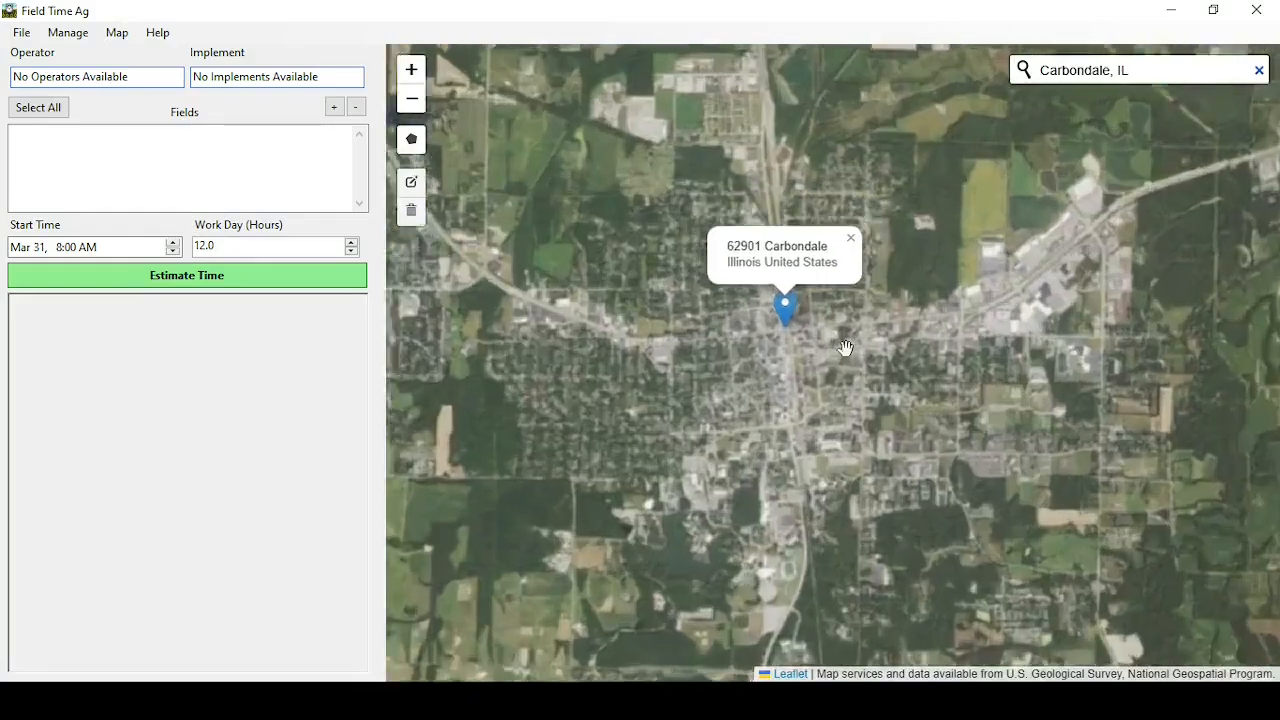
left_click_drag(793, 338, 875, 505)
left_click_drag(674, 190, 718, 386)
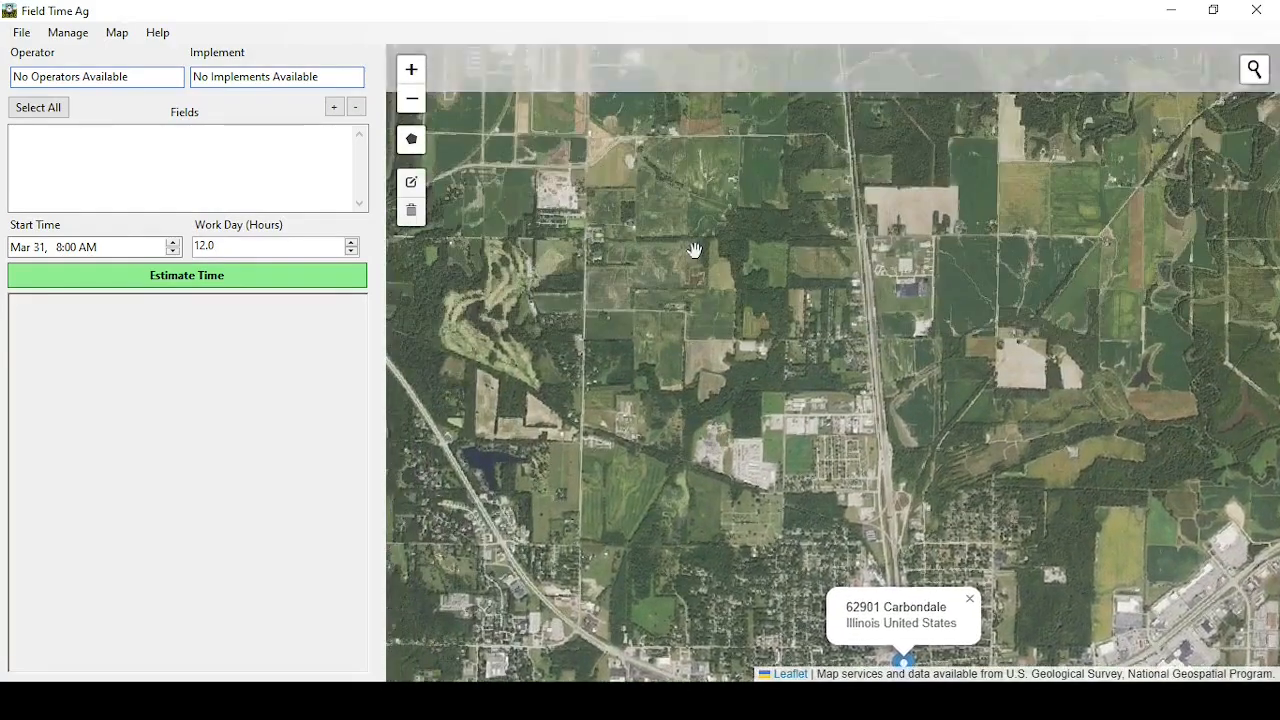
left_click_drag(694, 251, 705, 464)
left_click_drag(682, 284, 700, 444)
scroll(731, 320, "up", 1)
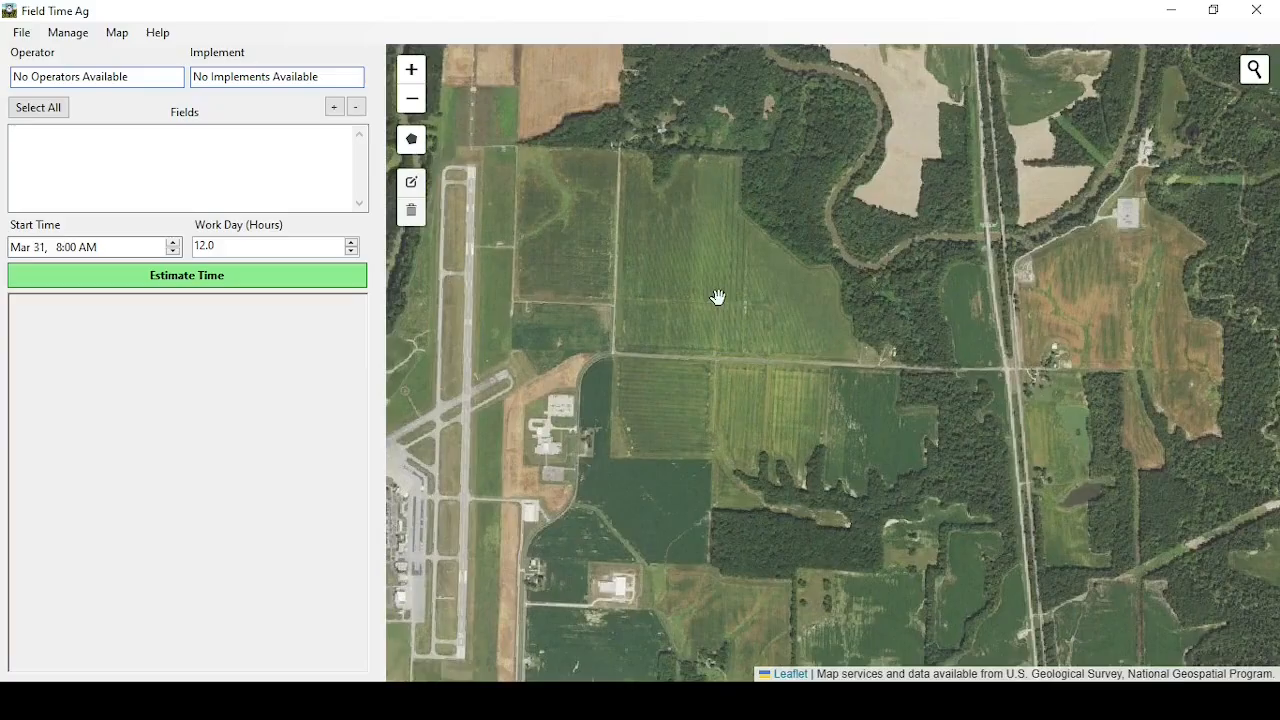
scroll(718, 297, "up", 1)
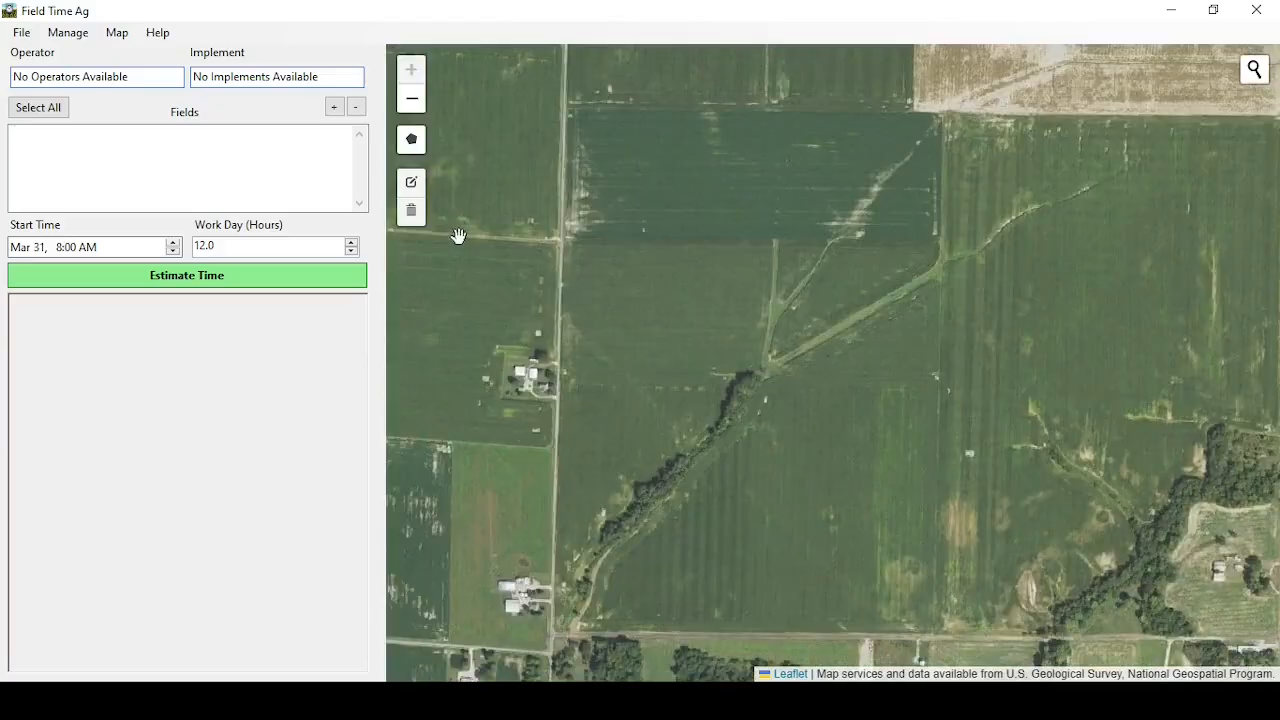
Outline a six-point field boundary east of the road, ending at the tree-lined waterway on its southeast corner
left_click(412, 142)
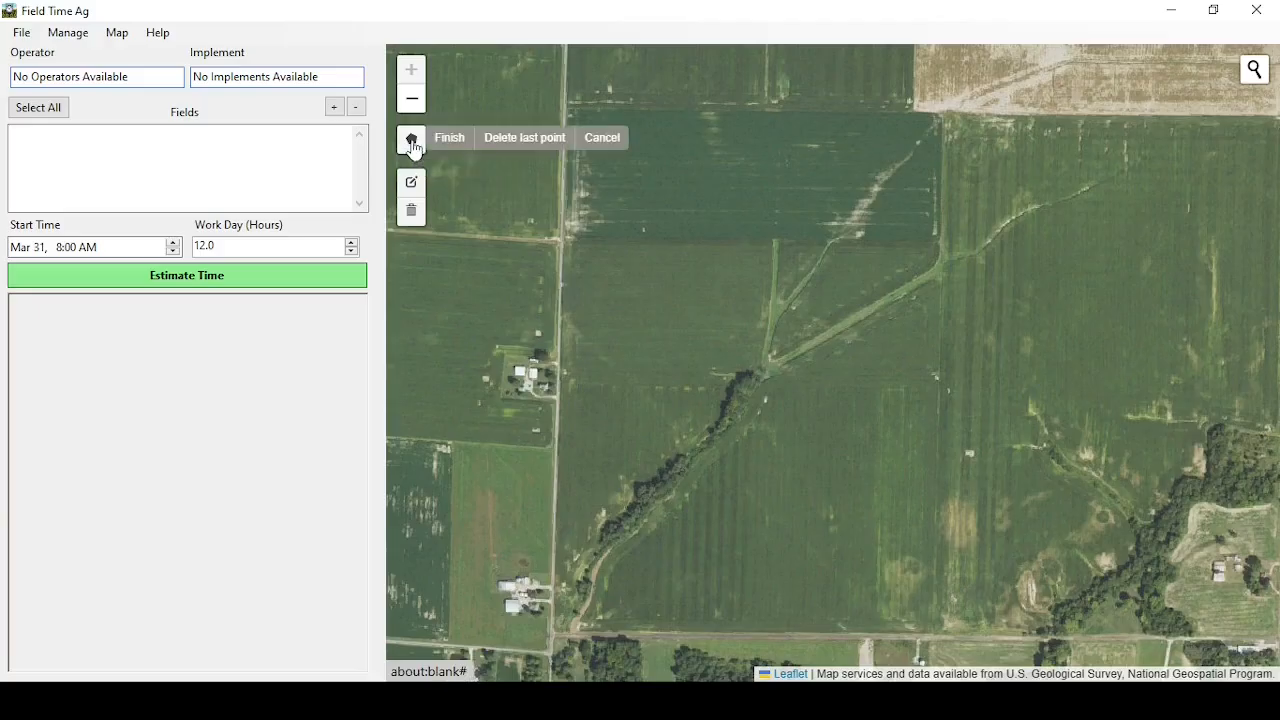
left_click(566, 241)
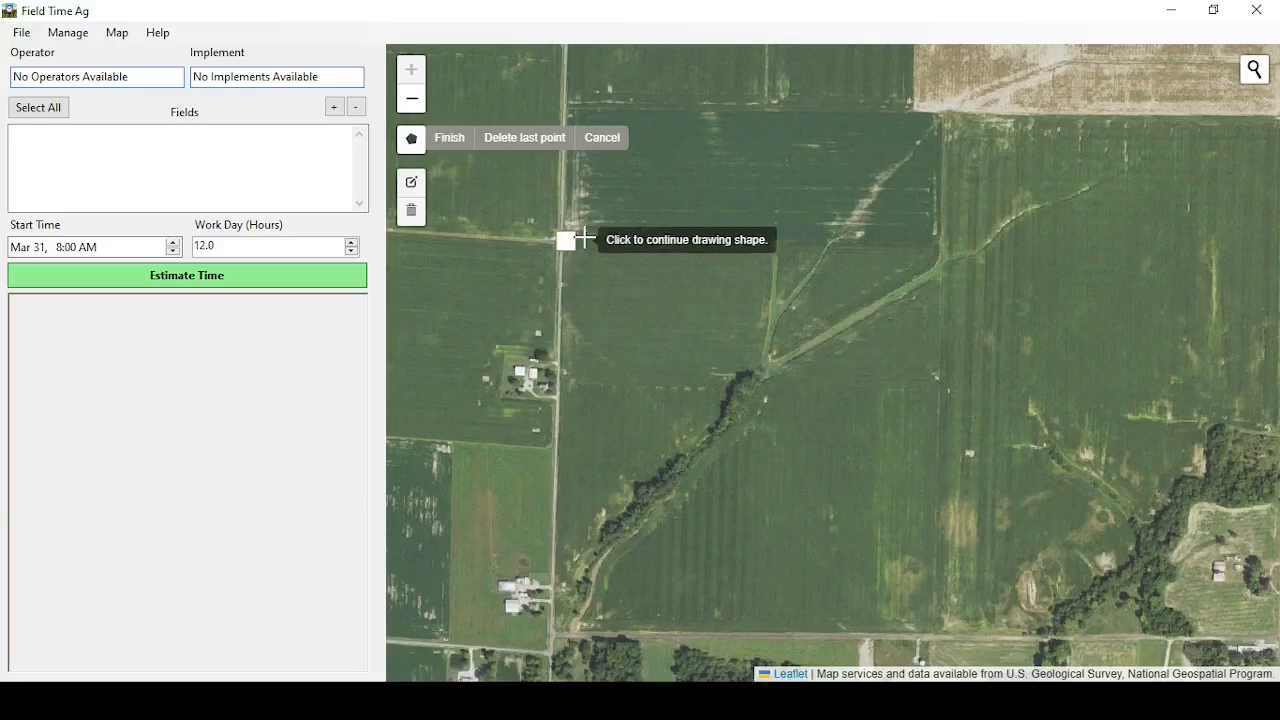
left_click(772, 245)
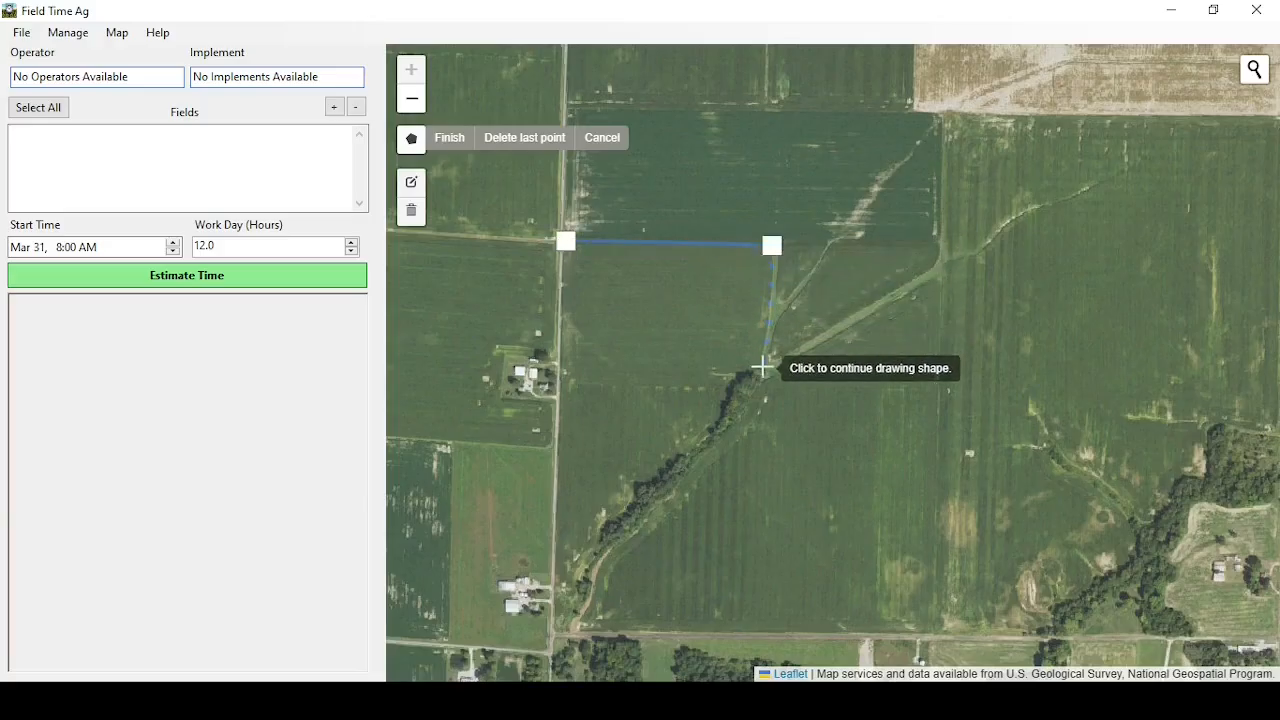
left_click(763, 367)
left_click(741, 378)
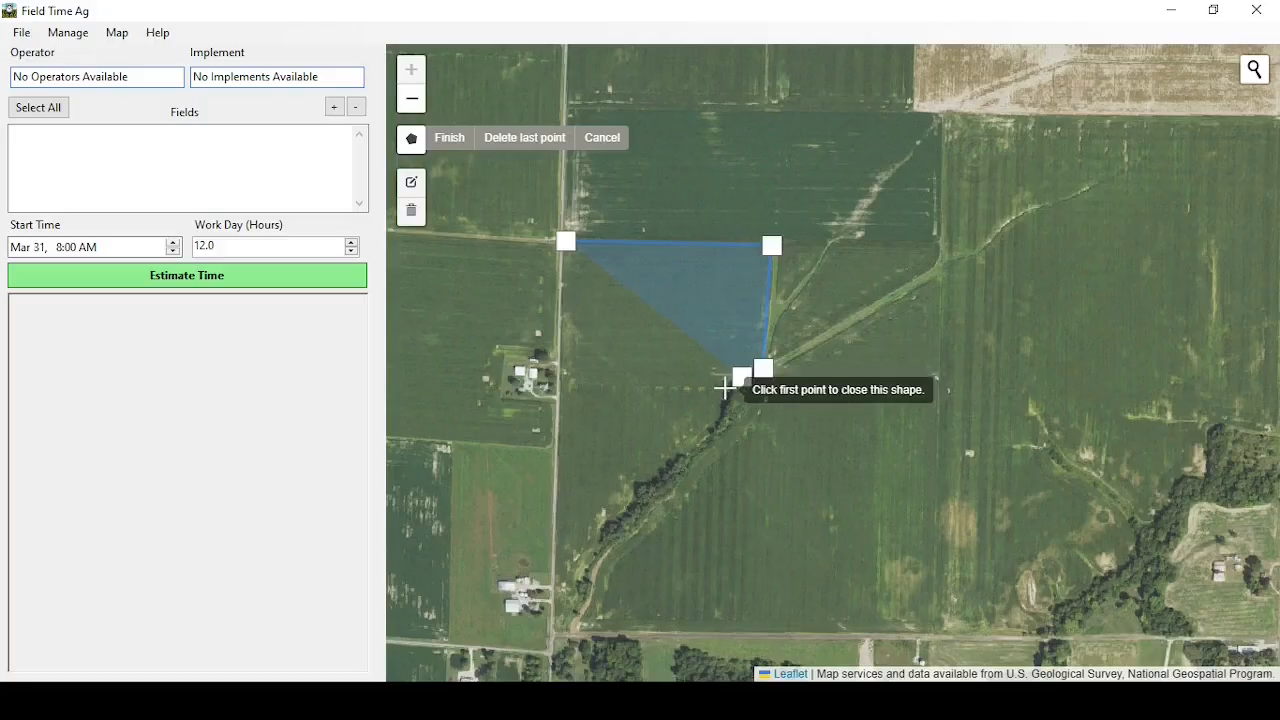
left_click(725, 392)
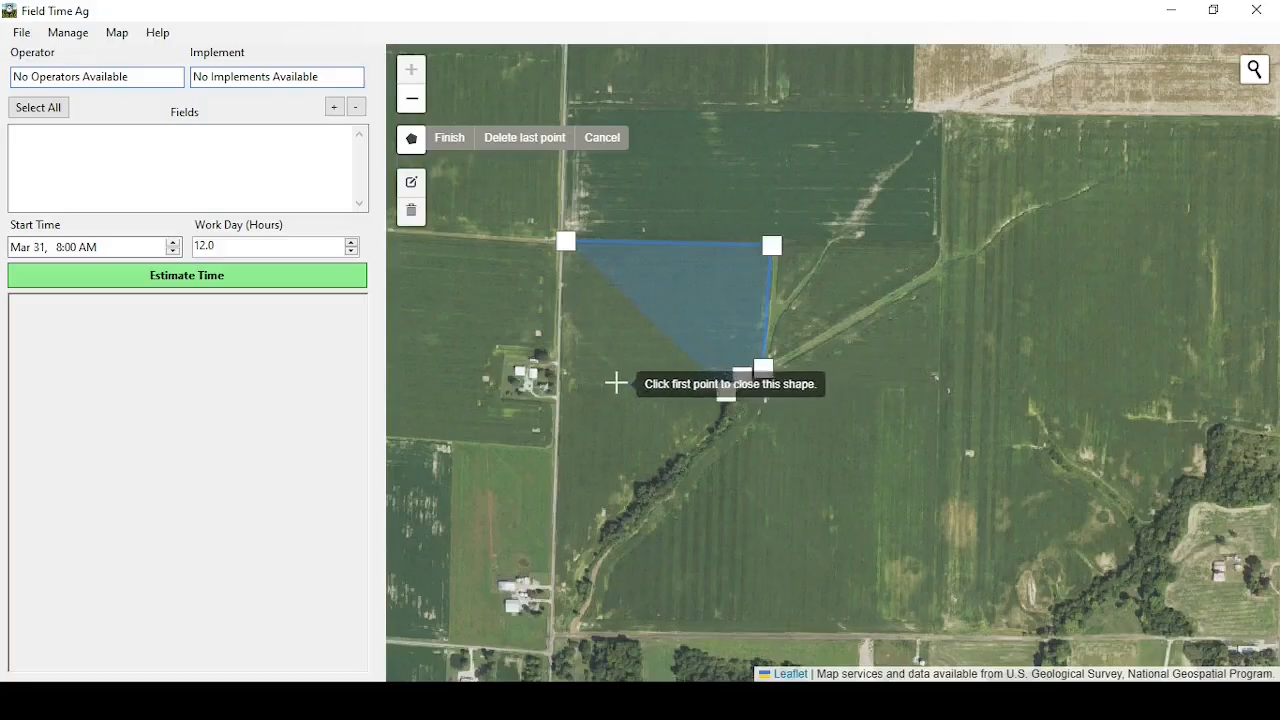
left_click(561, 383)
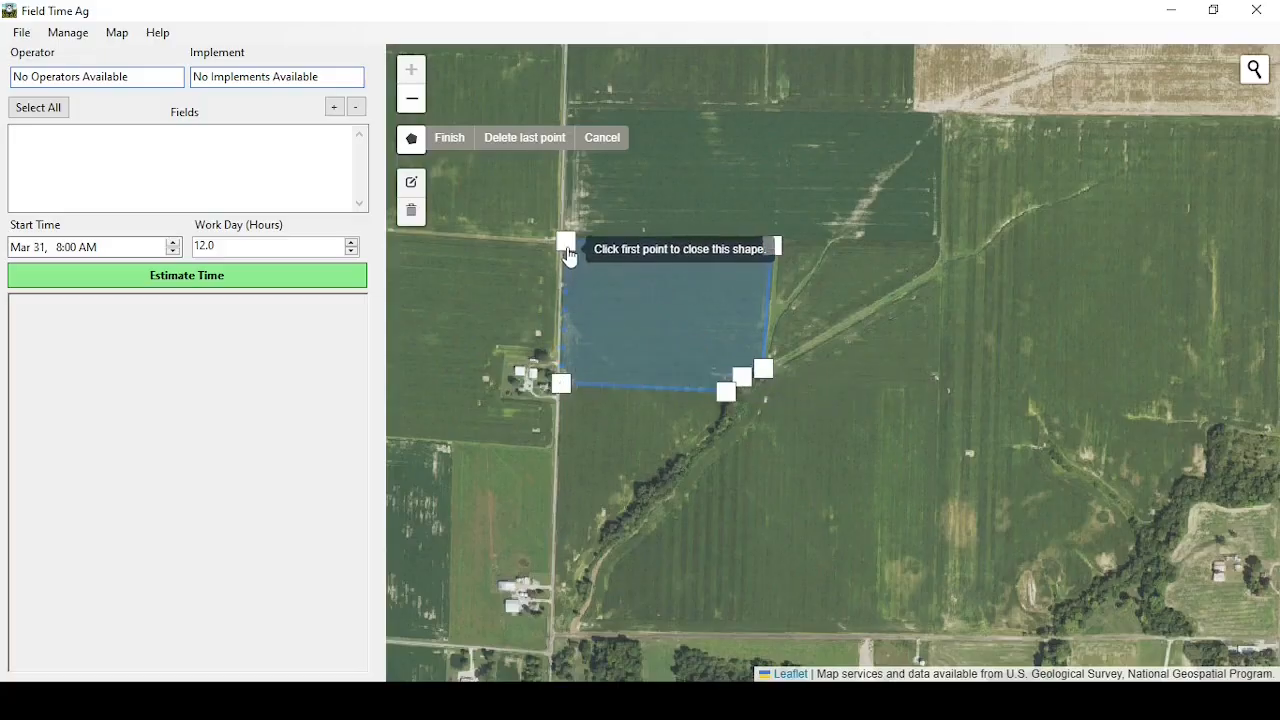
left_click(566, 244)
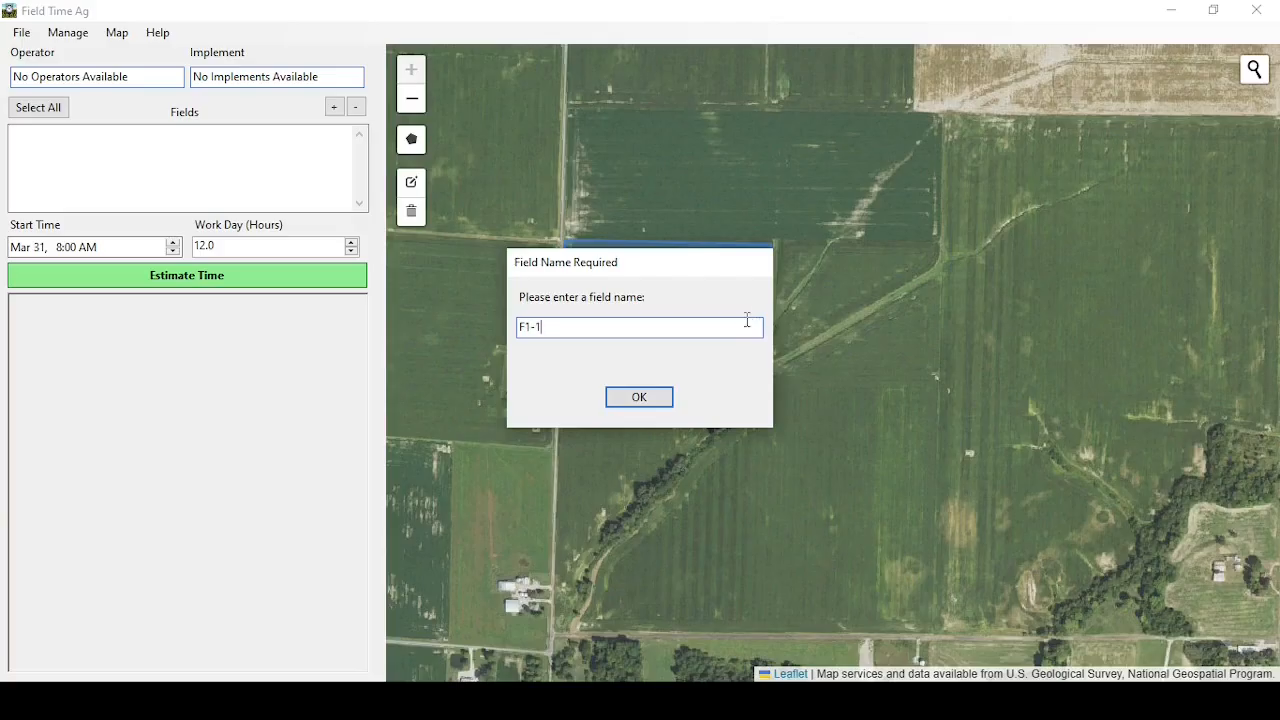
Name the field F1-1 and accept its suggested row angle and headland lines
left_click(662, 394)
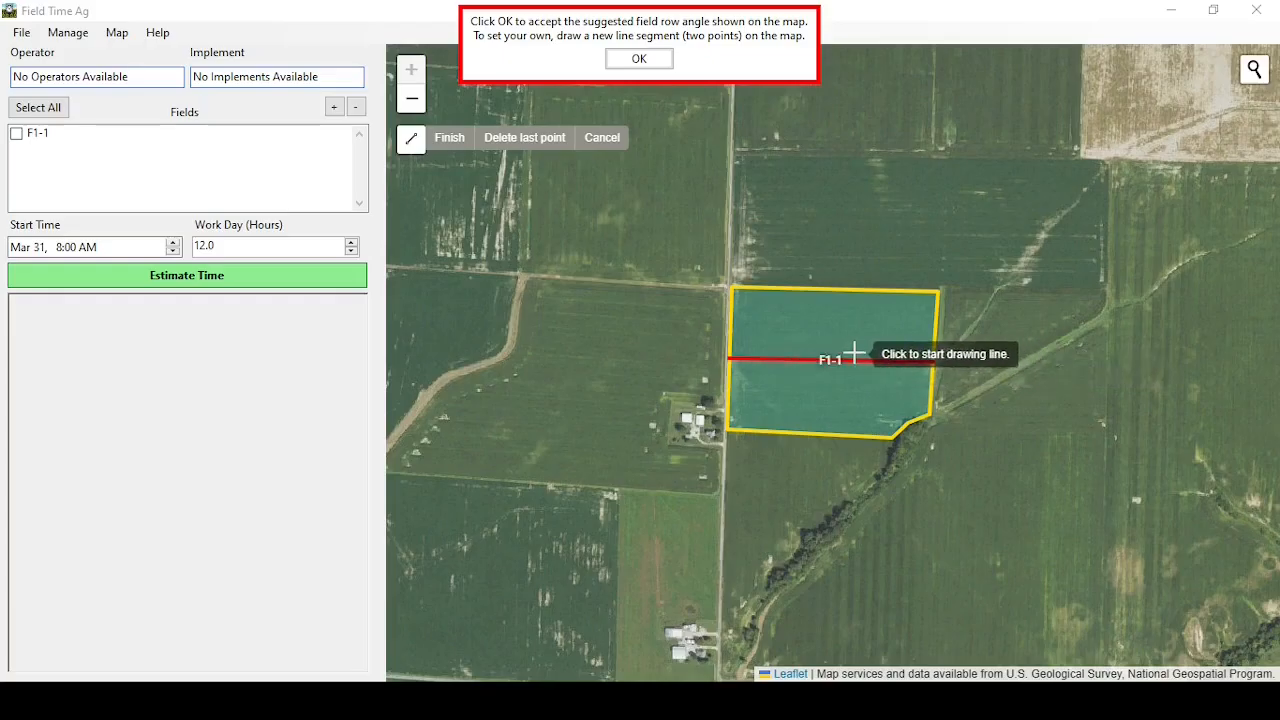
left_click(639, 61)
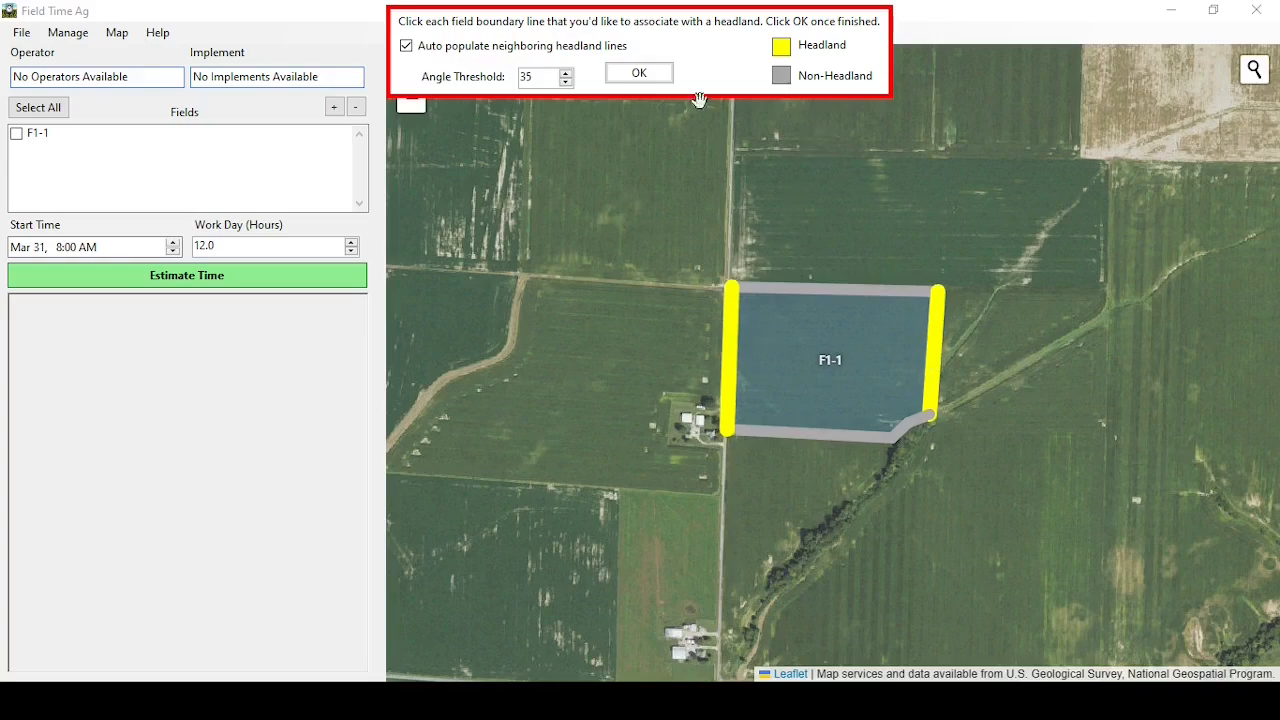
left_click(645, 80)
Outline the triangular field east of F1-1, notched around the small grass waterway branch, and name it F1-2
left_click_drag(1060, 389, 975, 406)
left_click(406, 138)
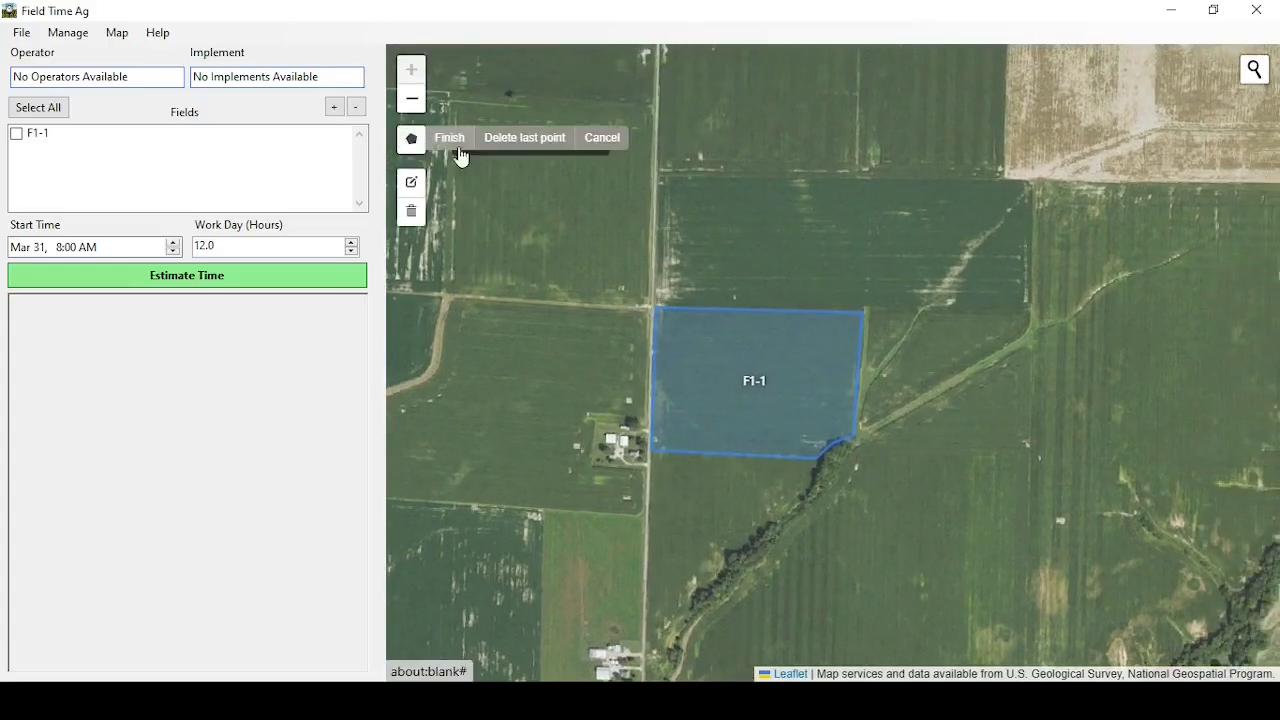
left_click(870, 313)
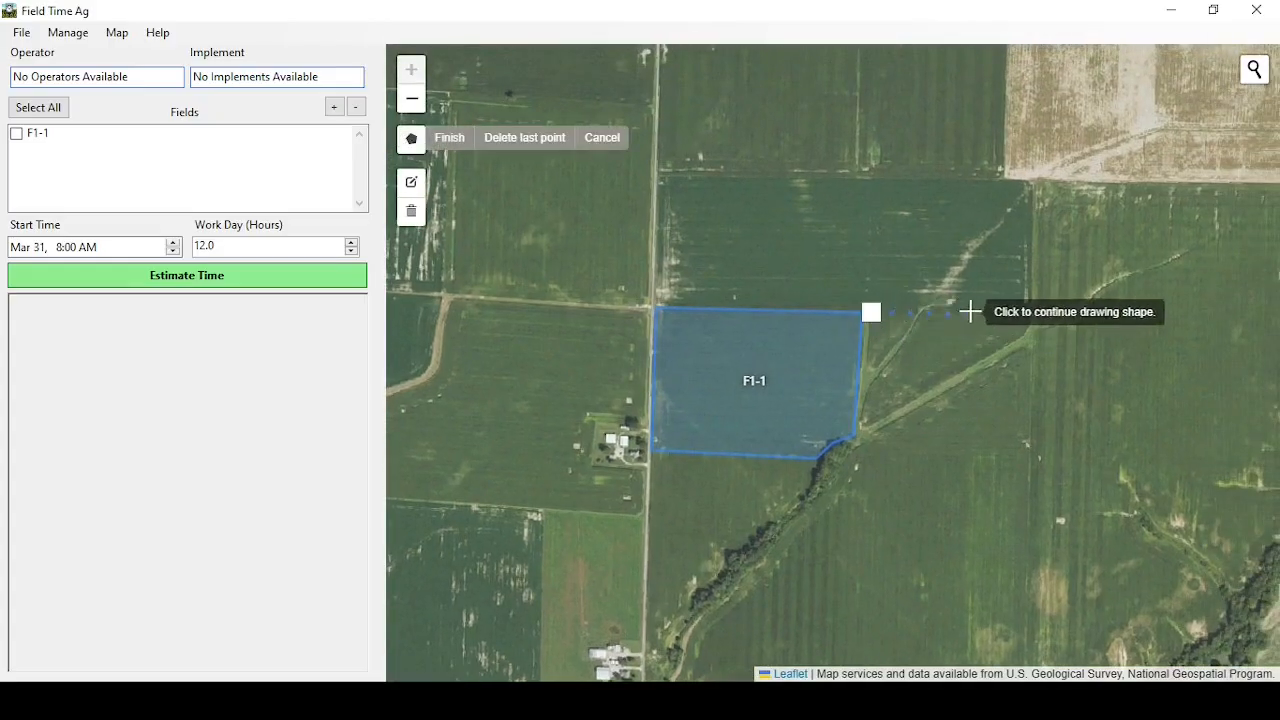
left_click(1030, 313)
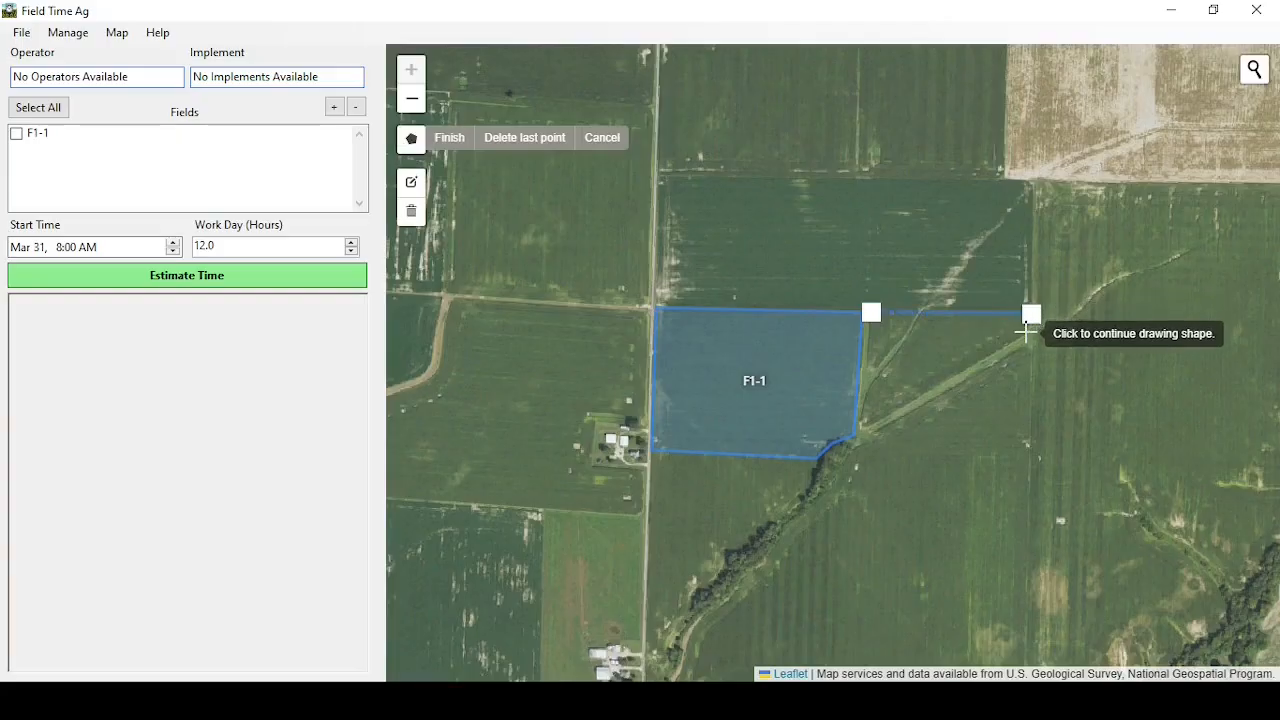
left_click(862, 426)
left_click(871, 387)
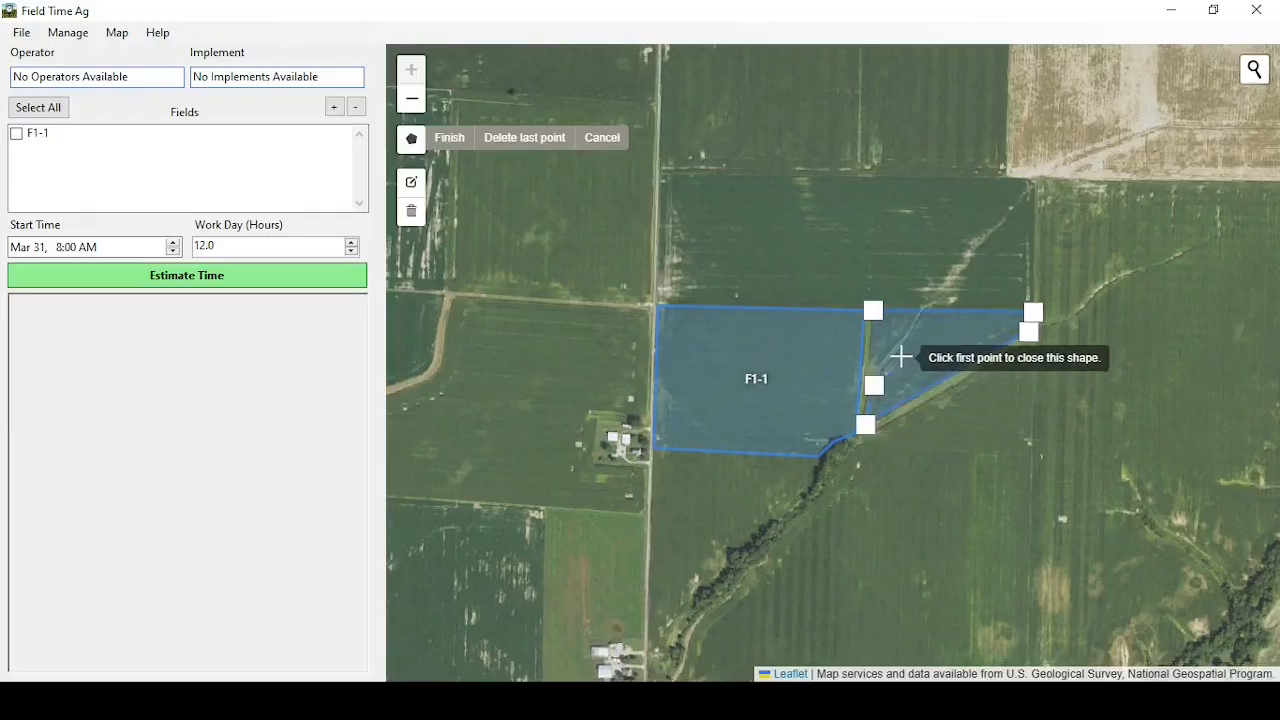
left_click(905, 349)
left_click(894, 342)
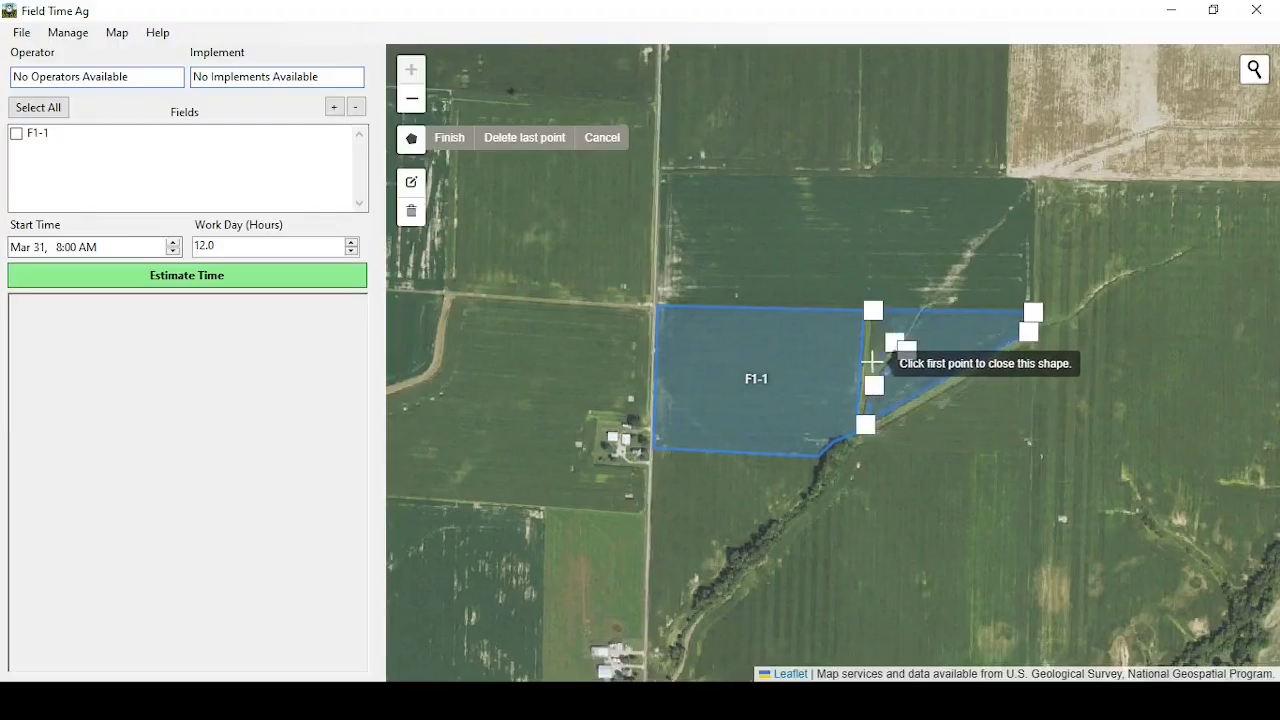
left_click(873, 311)
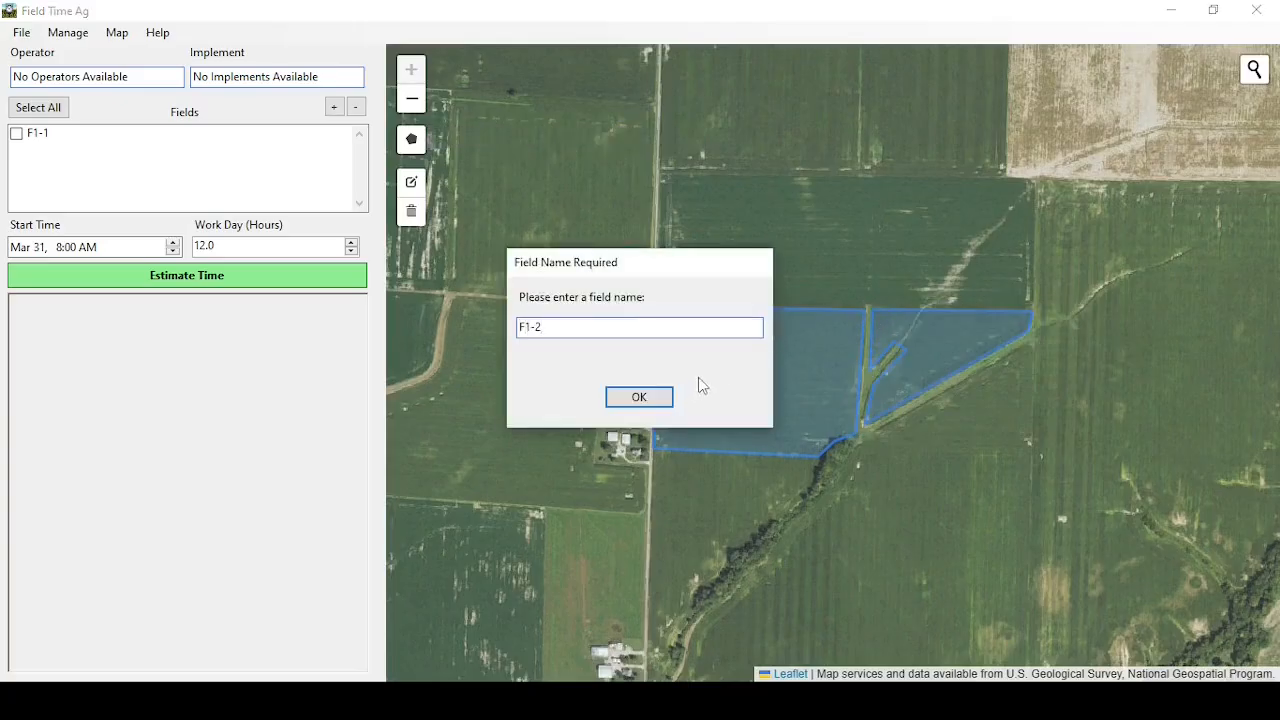
left_click(658, 400)
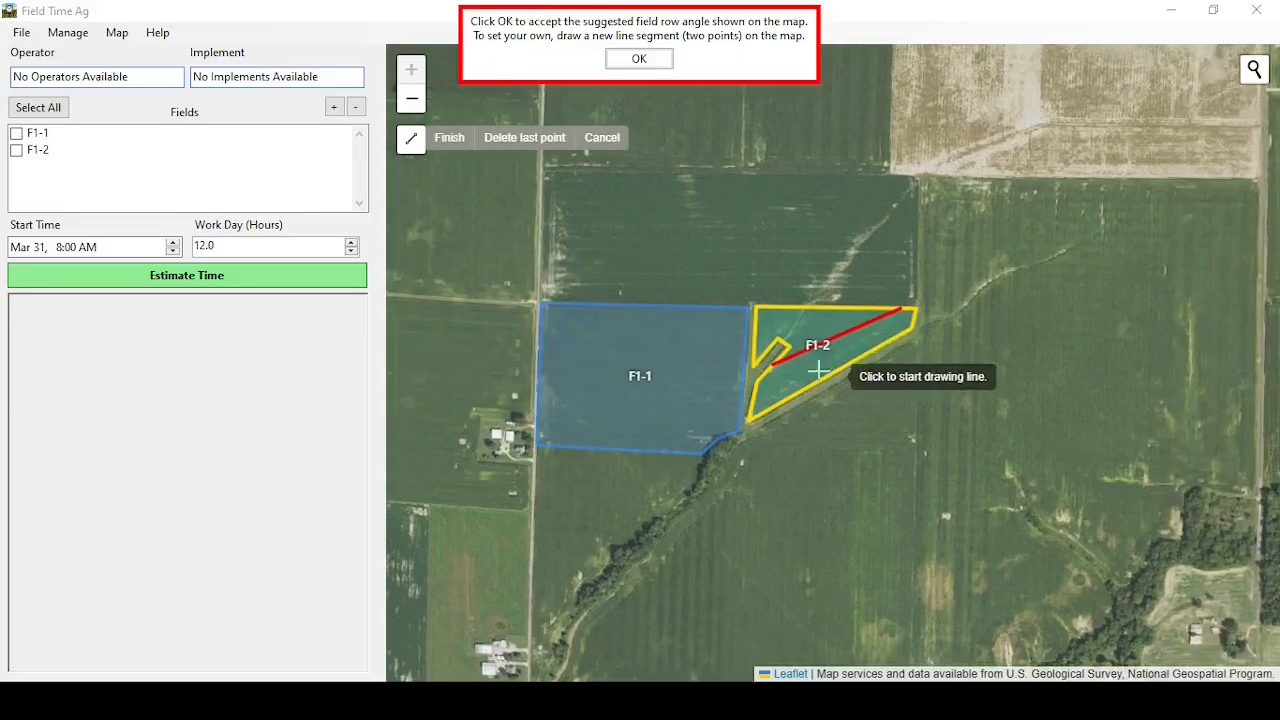
Set F1-2's row direction parallel to its north edge and add its long diagonal edge as a headland
left_click(765, 317)
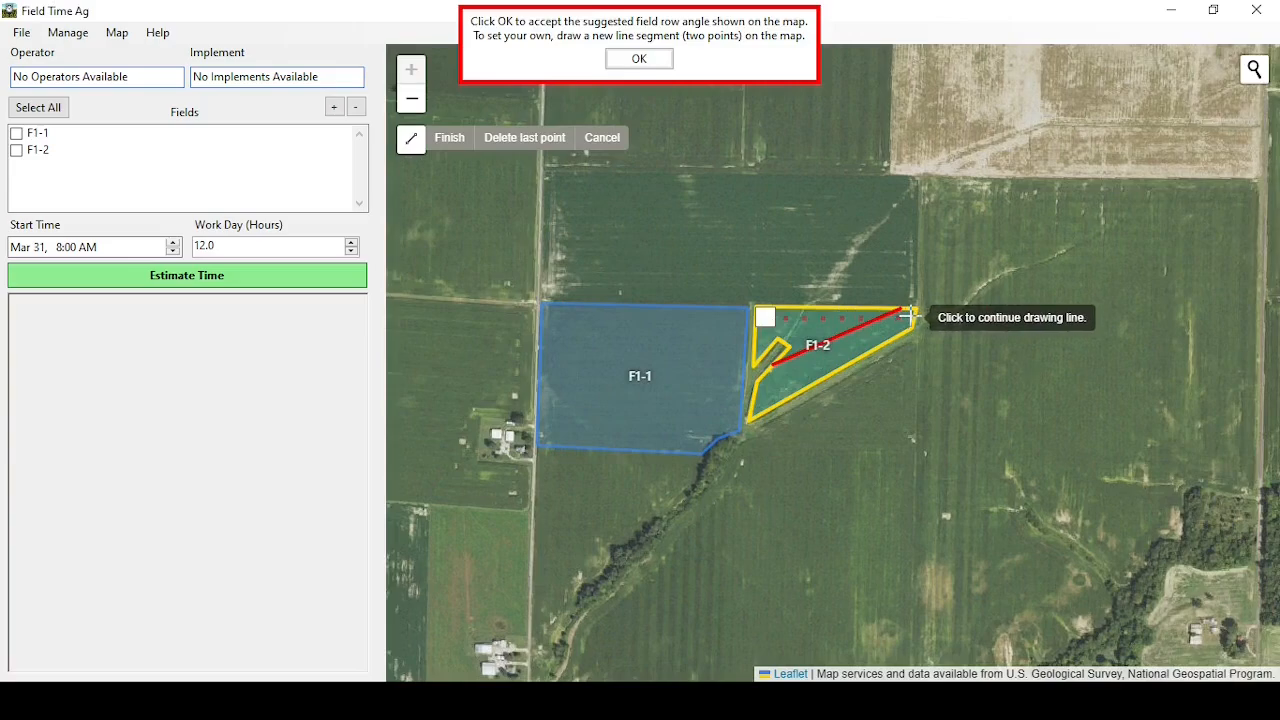
left_click(908, 314)
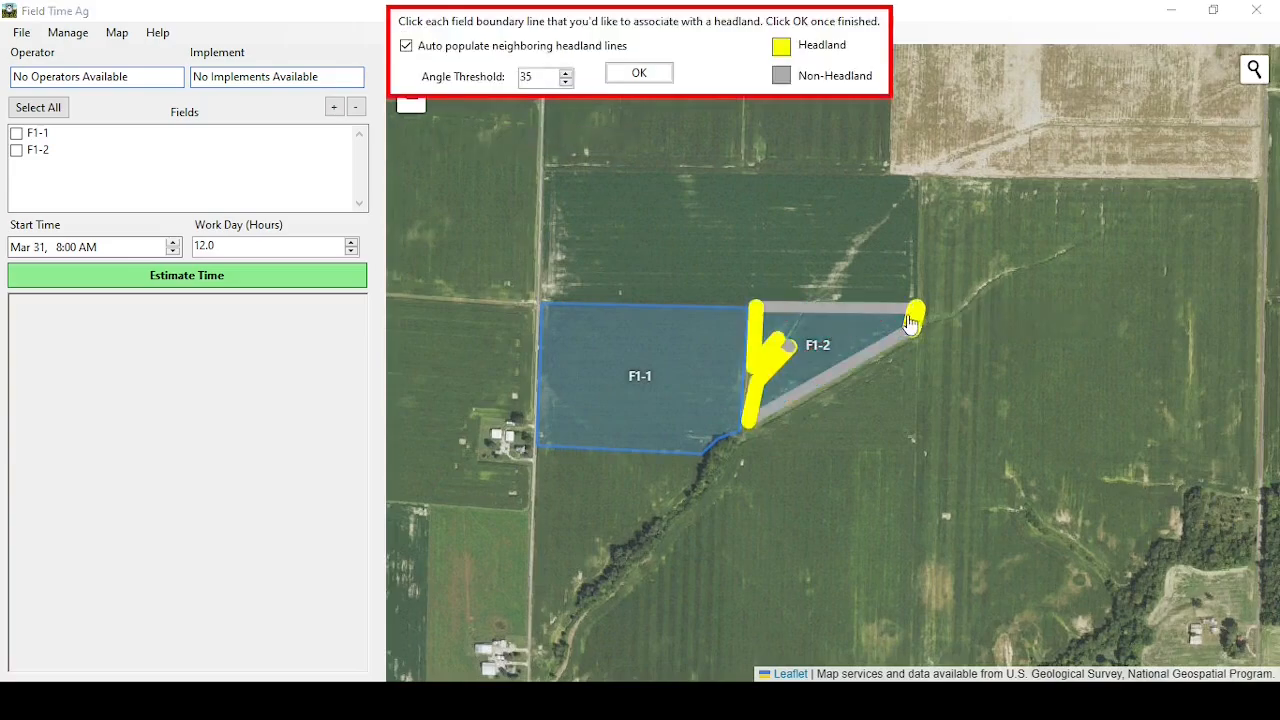
left_click(852, 374)
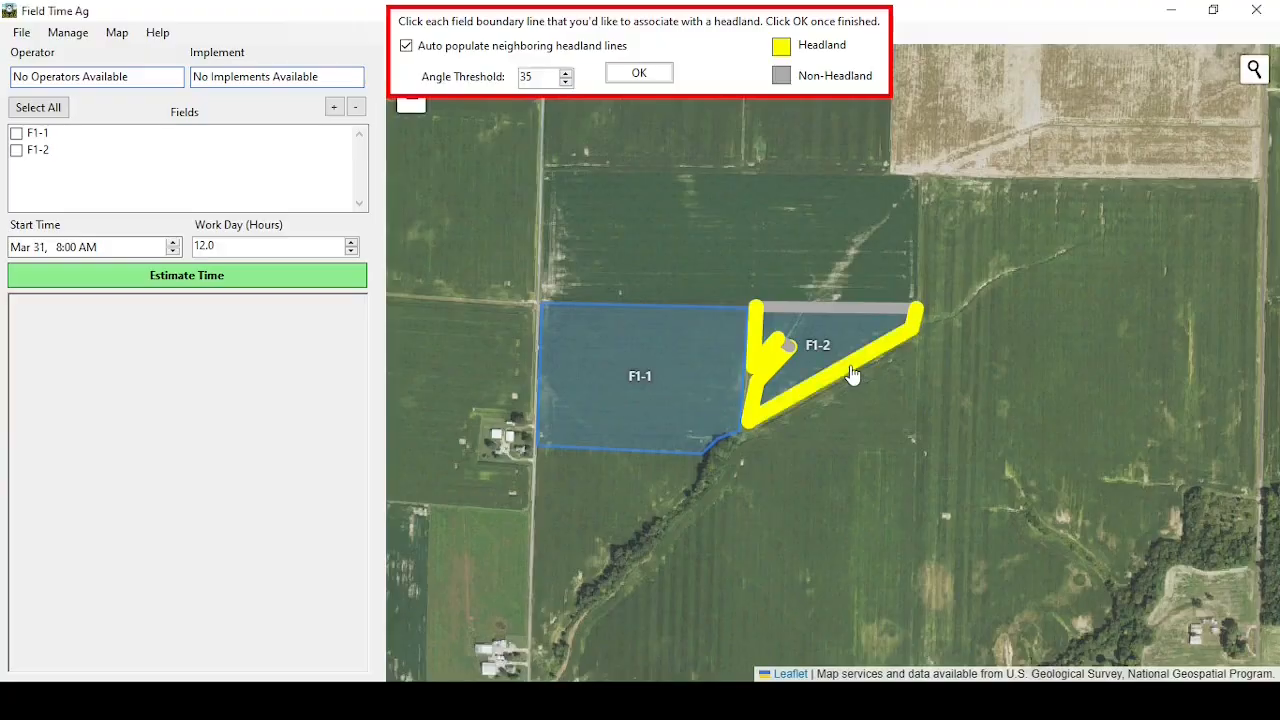
left_click(643, 78)
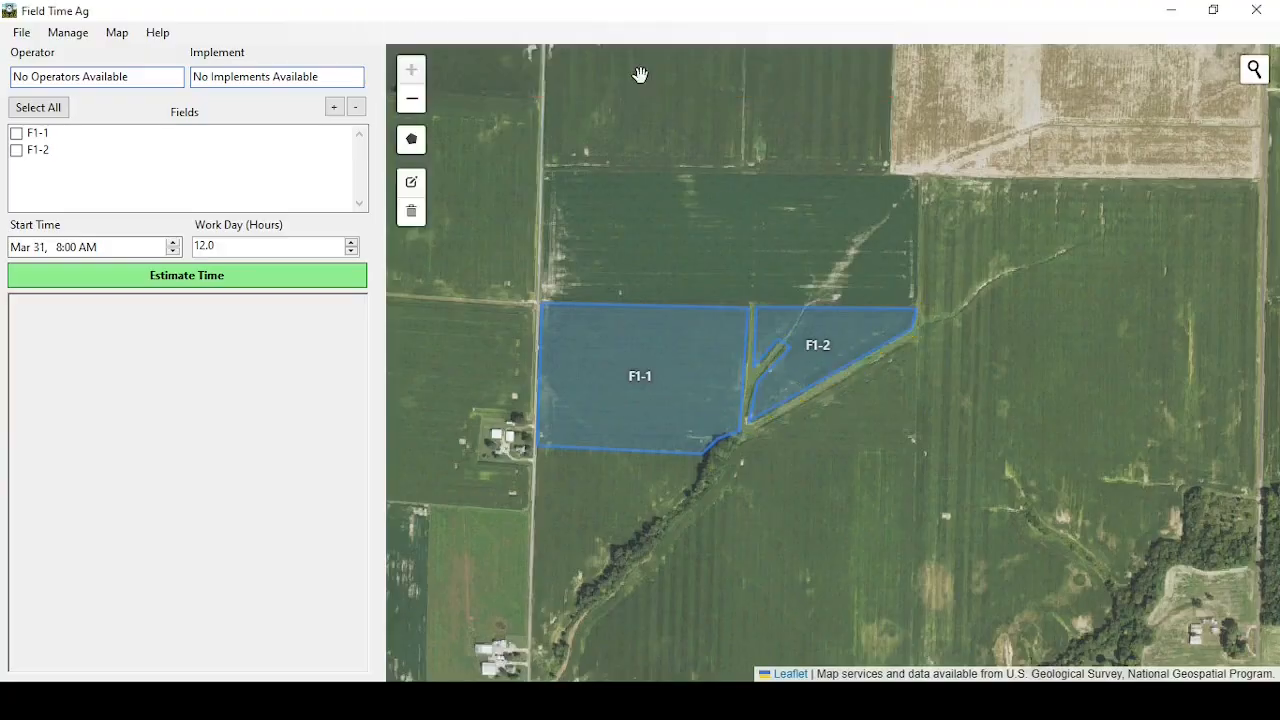
Outline the triangular field south of F1-2 across the waterway and name it F1-3
left_click(411, 139)
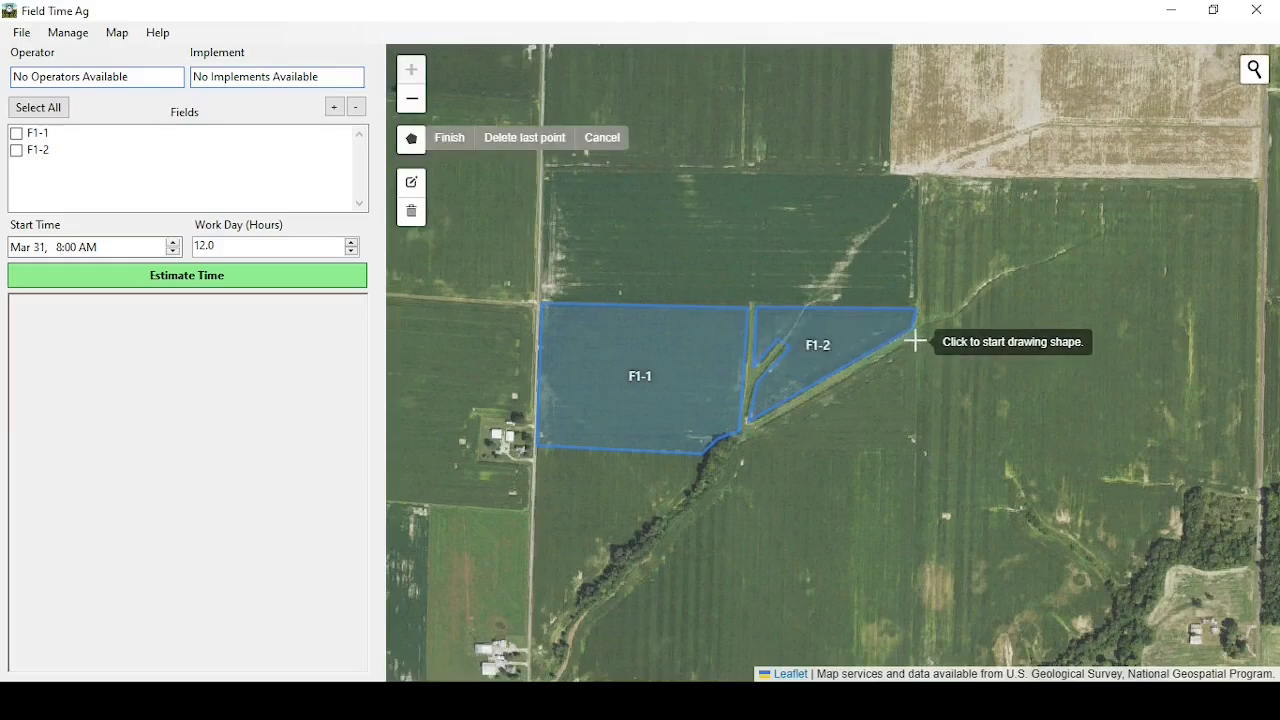
left_click(916, 342)
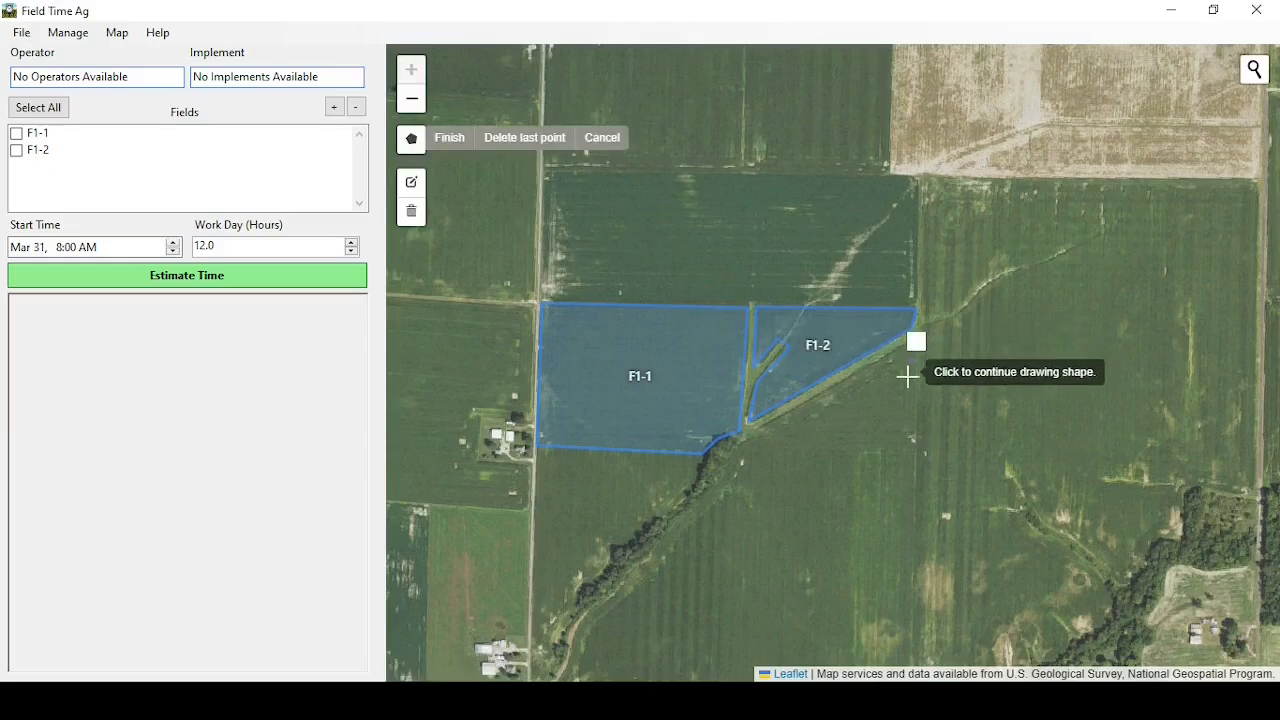
left_click(918, 453)
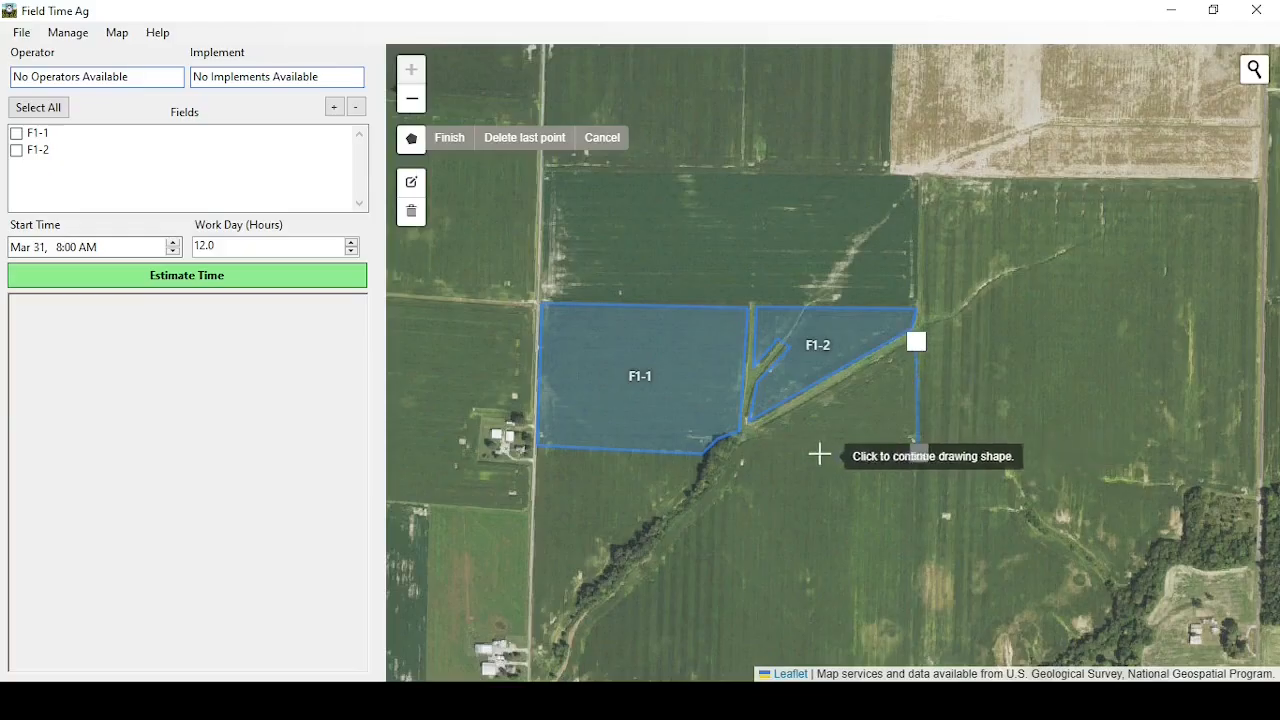
left_click(739, 452)
left_click(755, 437)
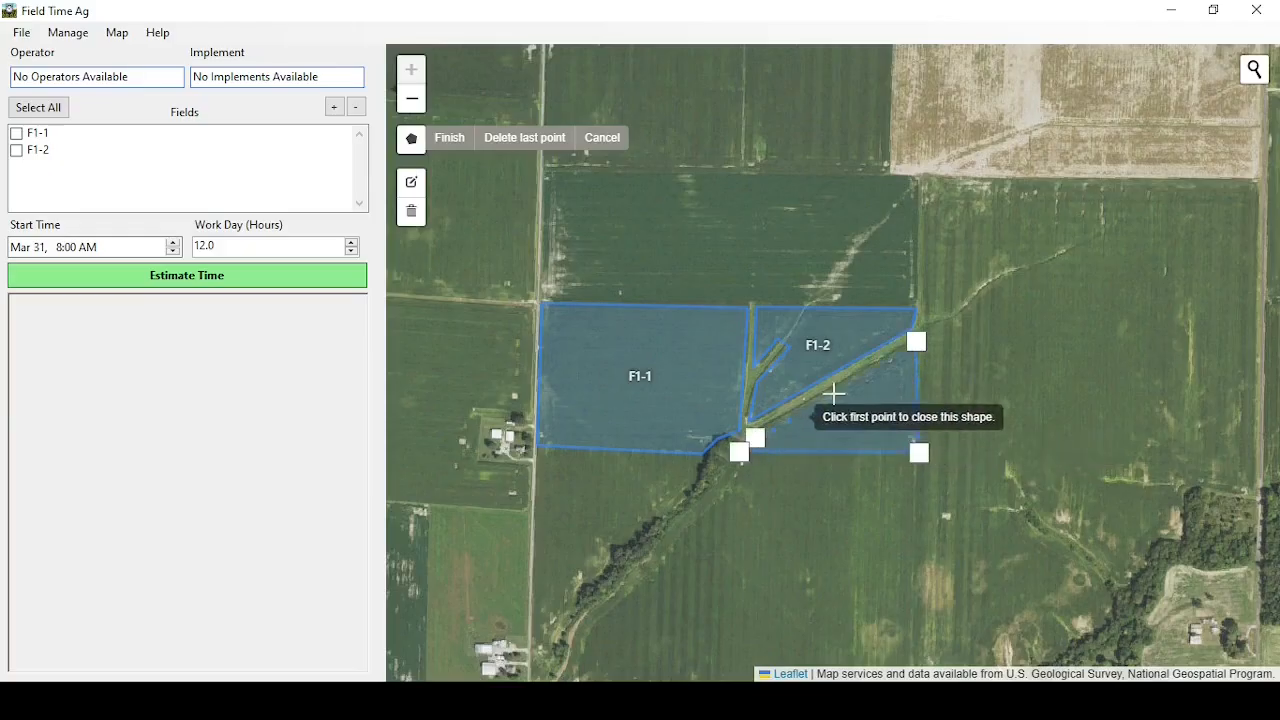
left_click(916, 344)
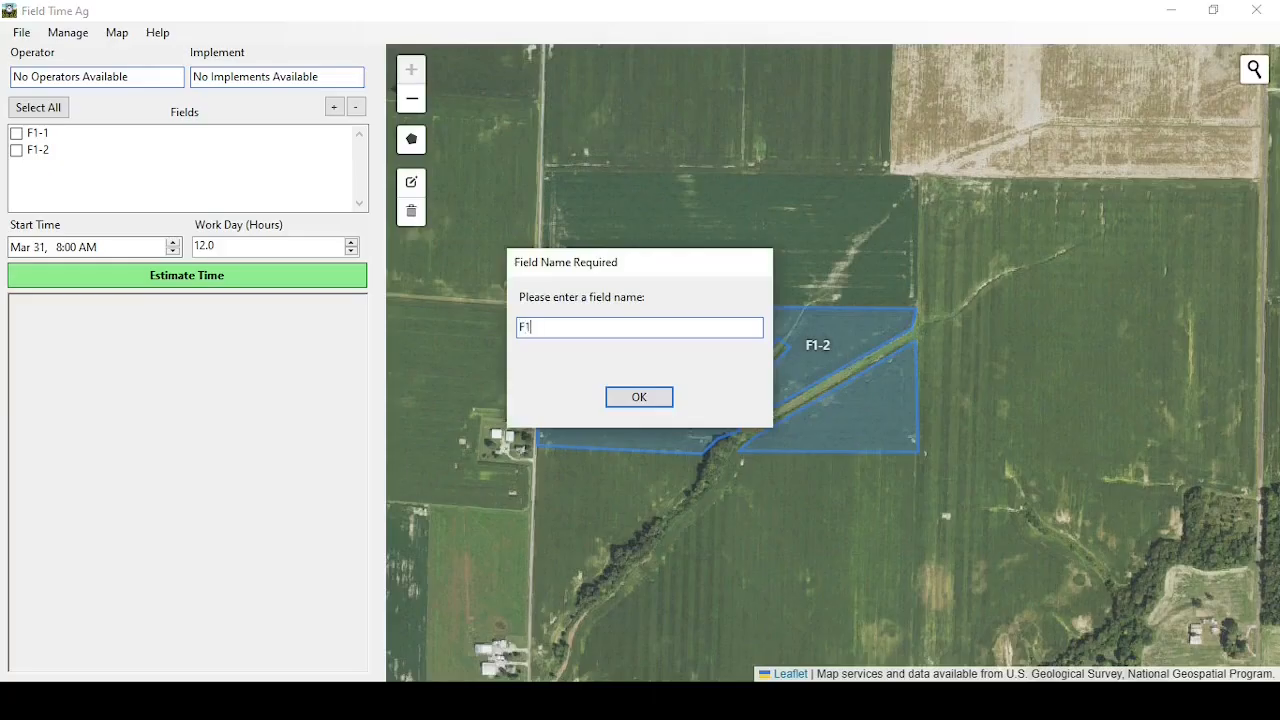
left_click(660, 398)
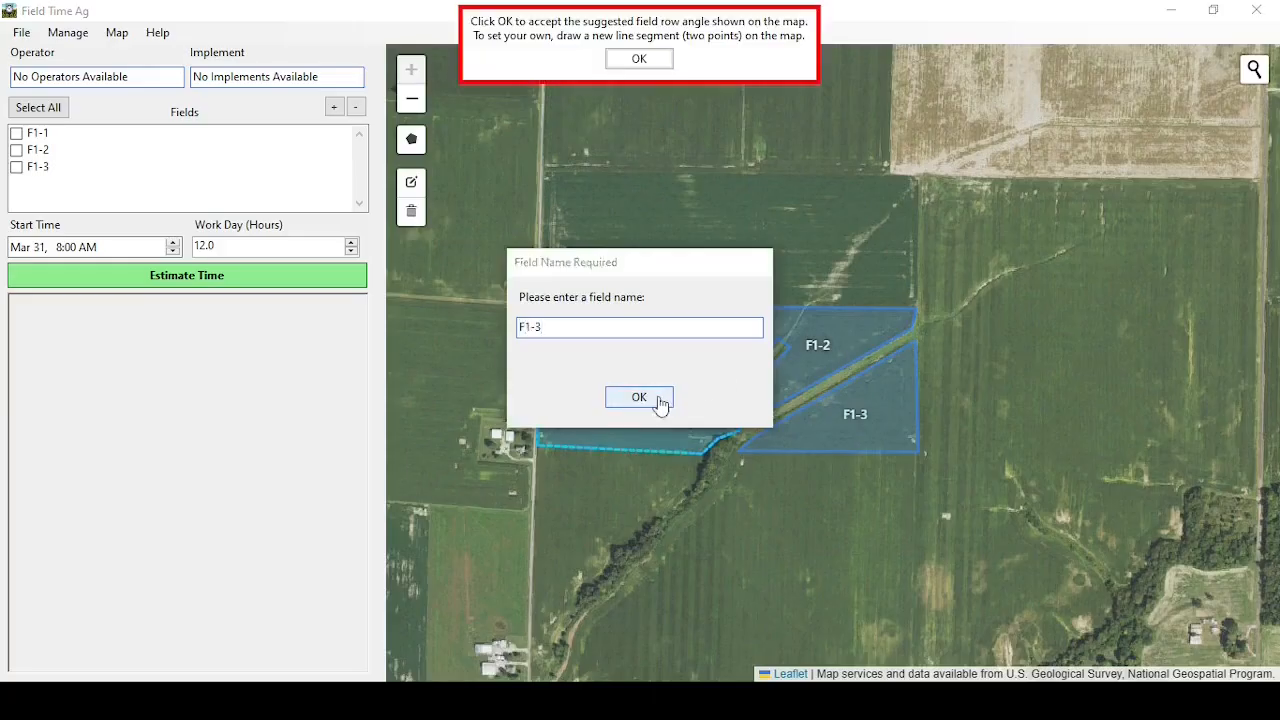
Accept F1-3's suggested row angle and add its long diagonal edge as a headland
left_click(640, 62)
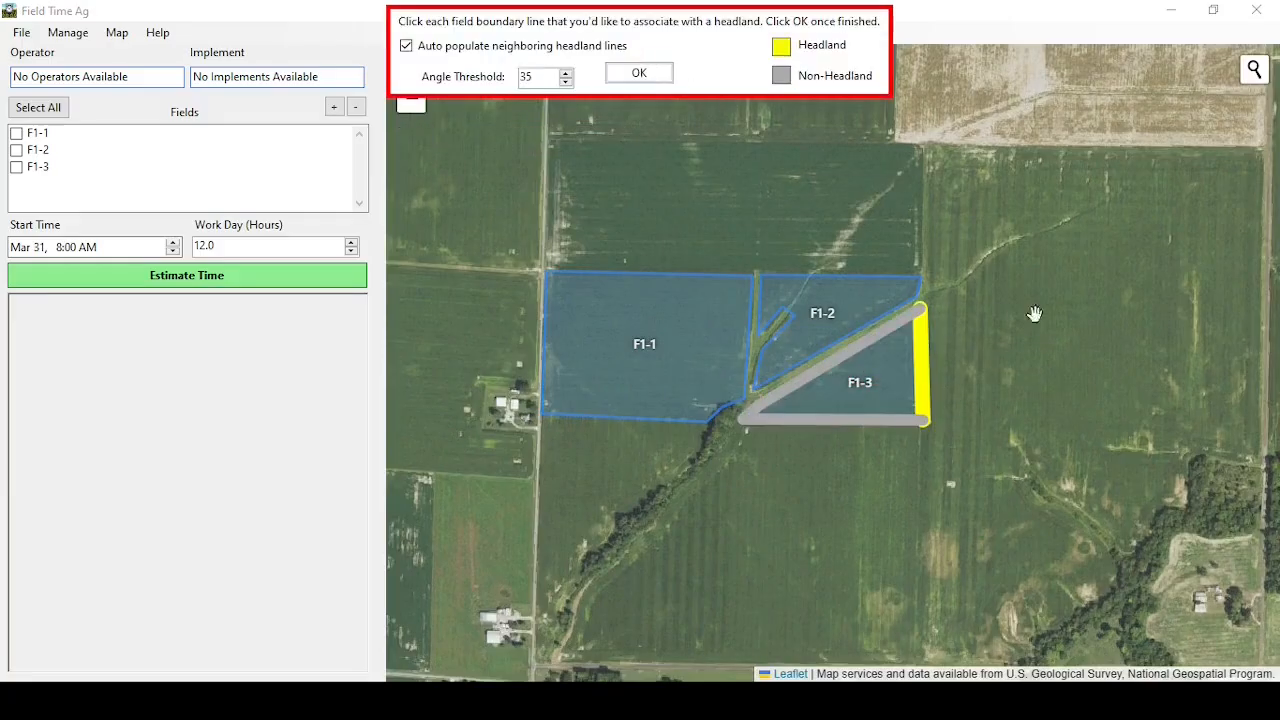
left_click(844, 358)
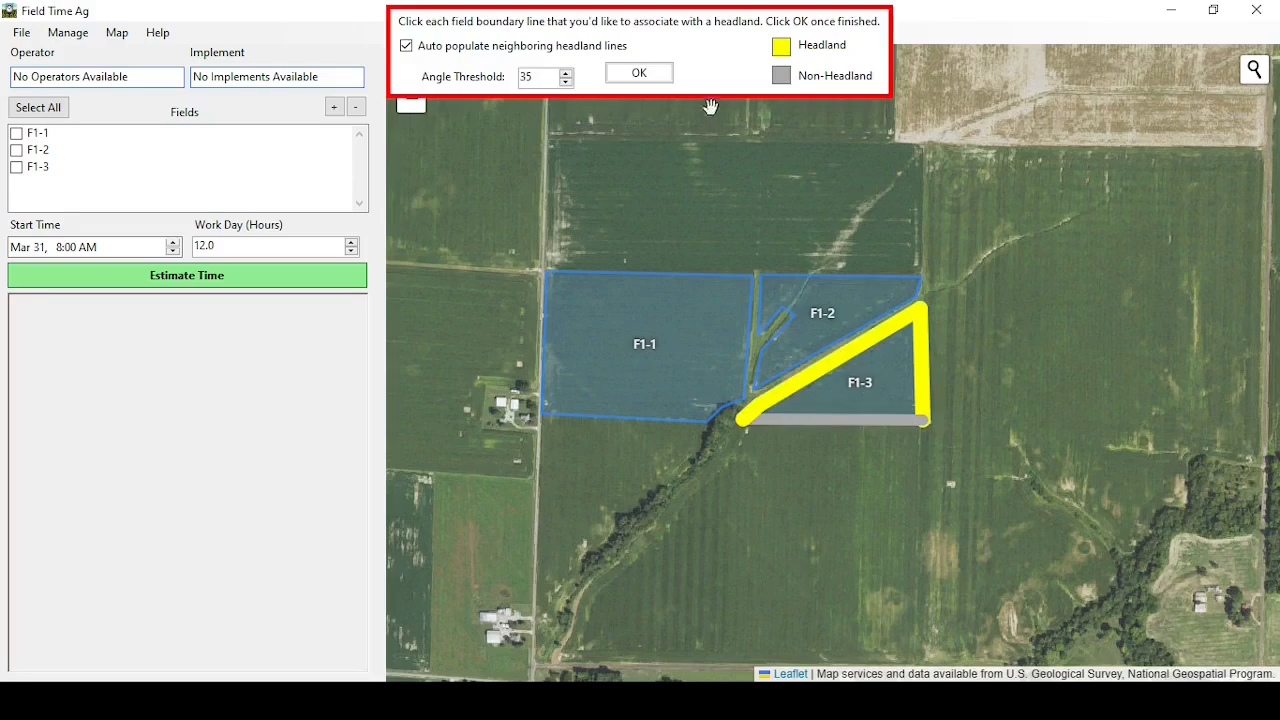
left_click(642, 76)
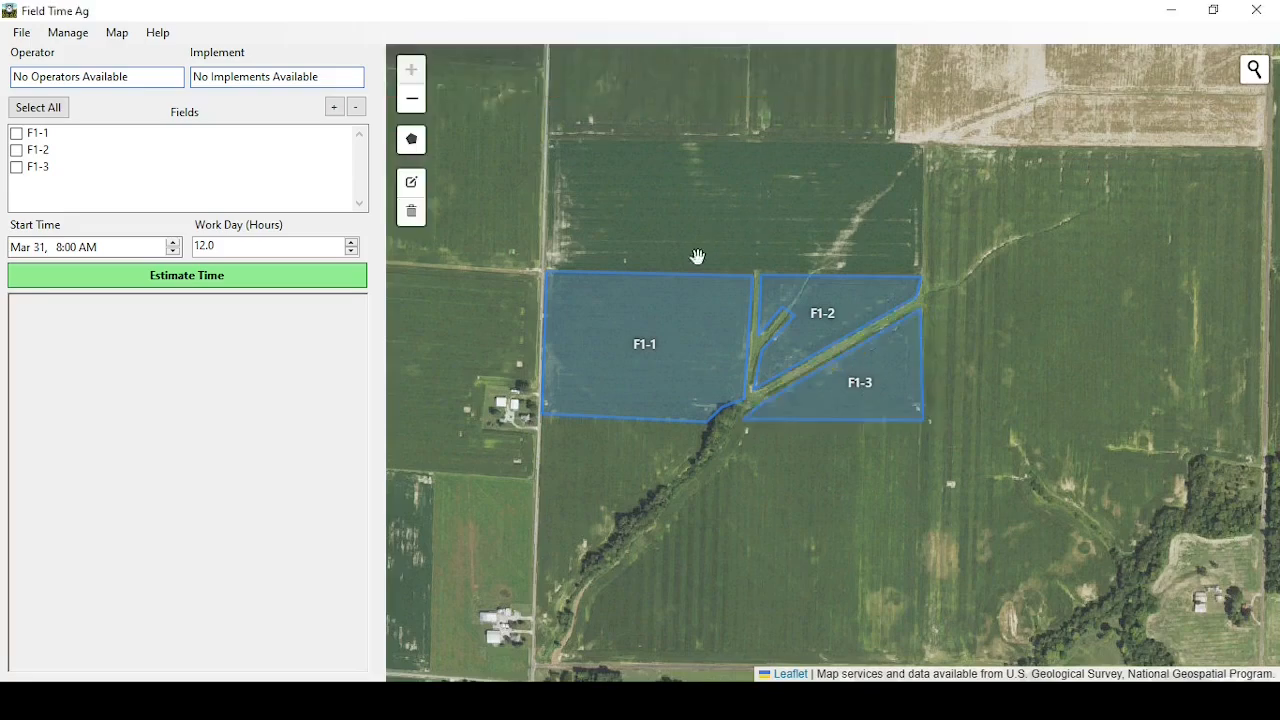
Select F1-1, F1-2 and F1-3 on the map and group them, using F1-1 as the group name
left_click(694, 328)
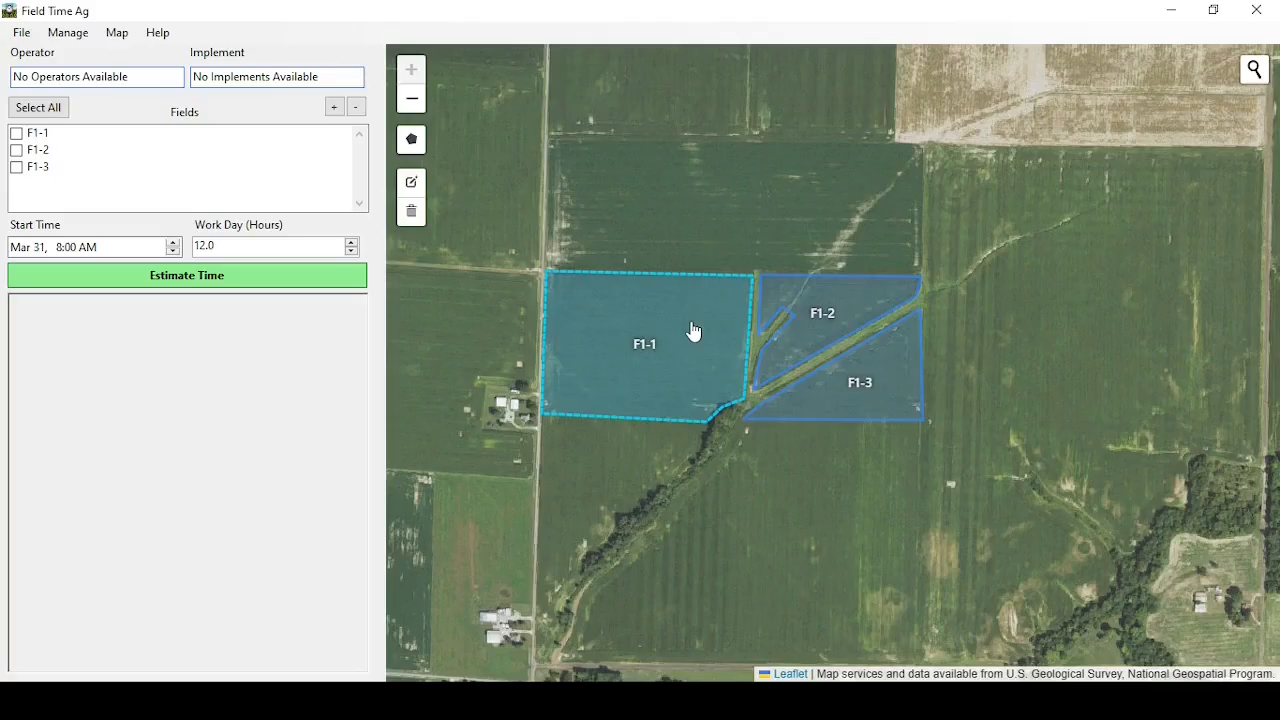
left_click(694, 330)
left_click(846, 303)
left_click(880, 390)
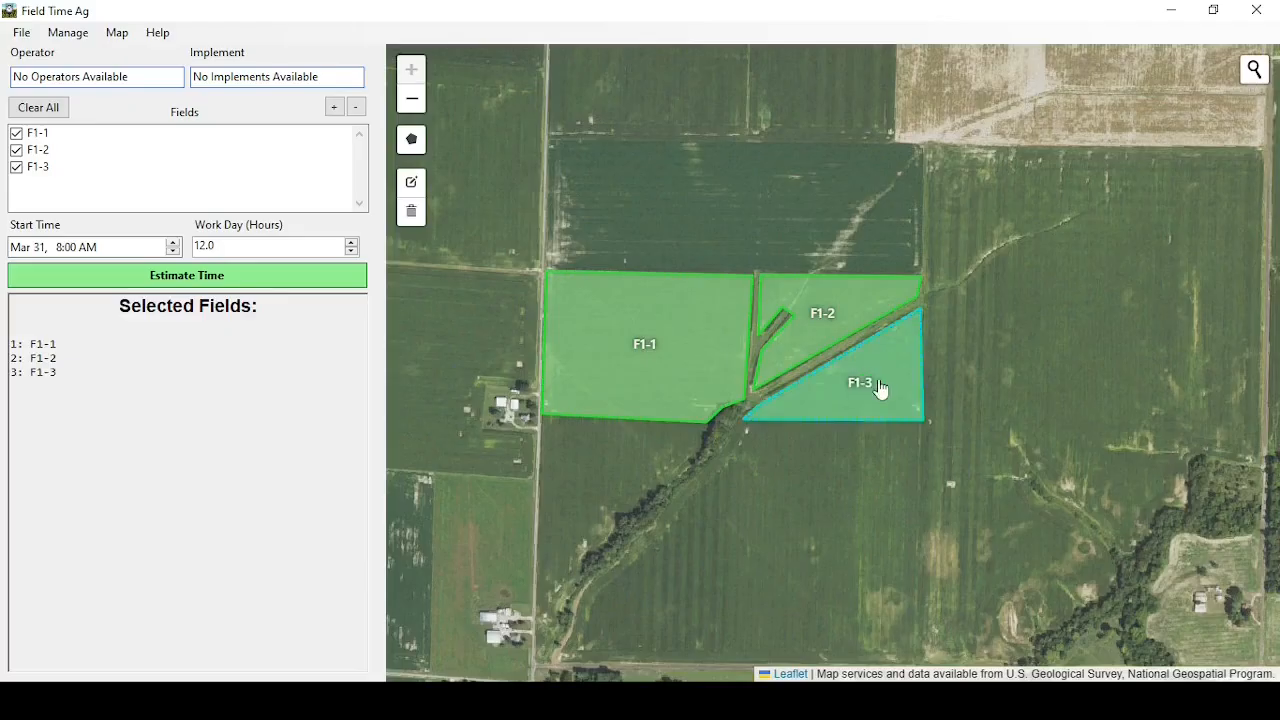
right_click(884, 377)
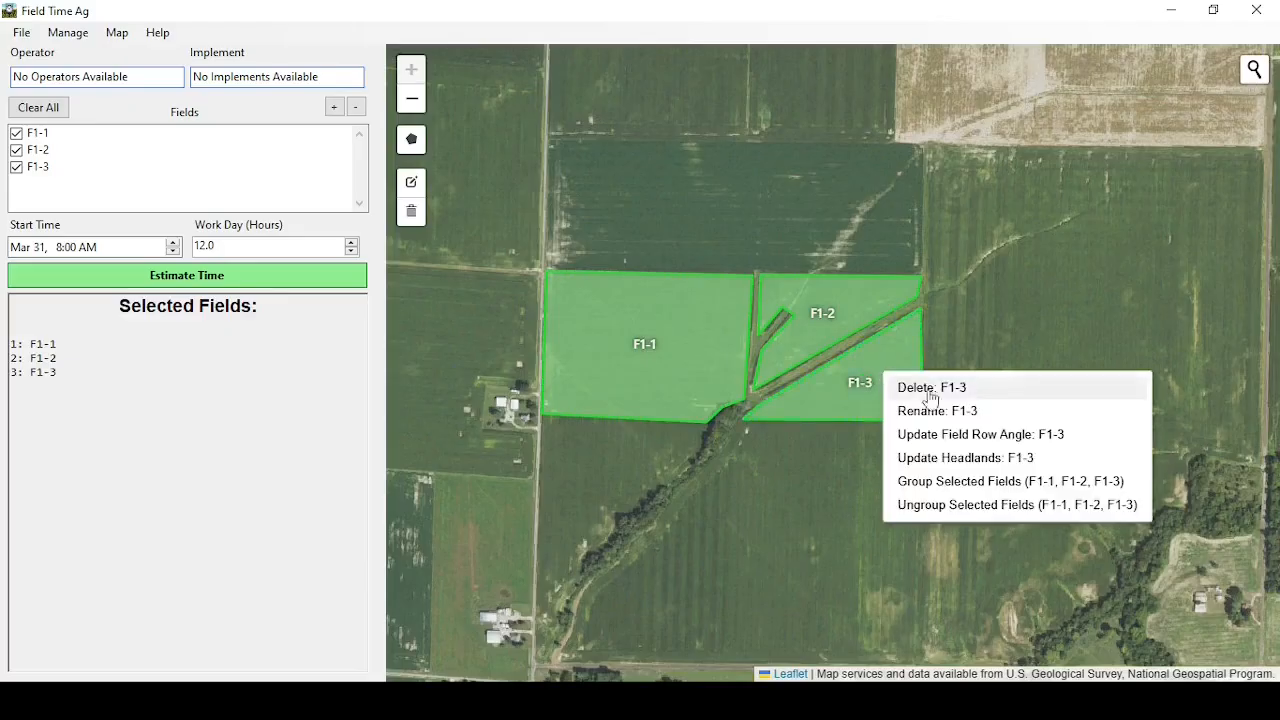
left_click(957, 480)
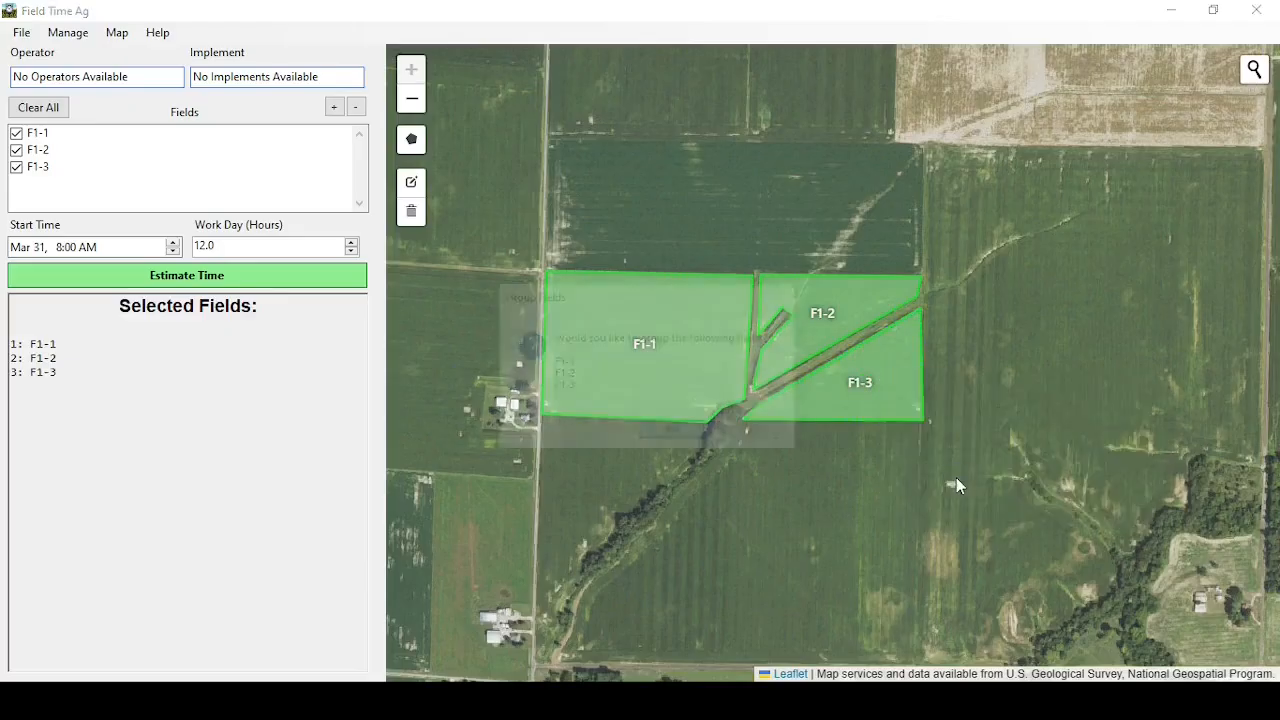
left_click(674, 434)
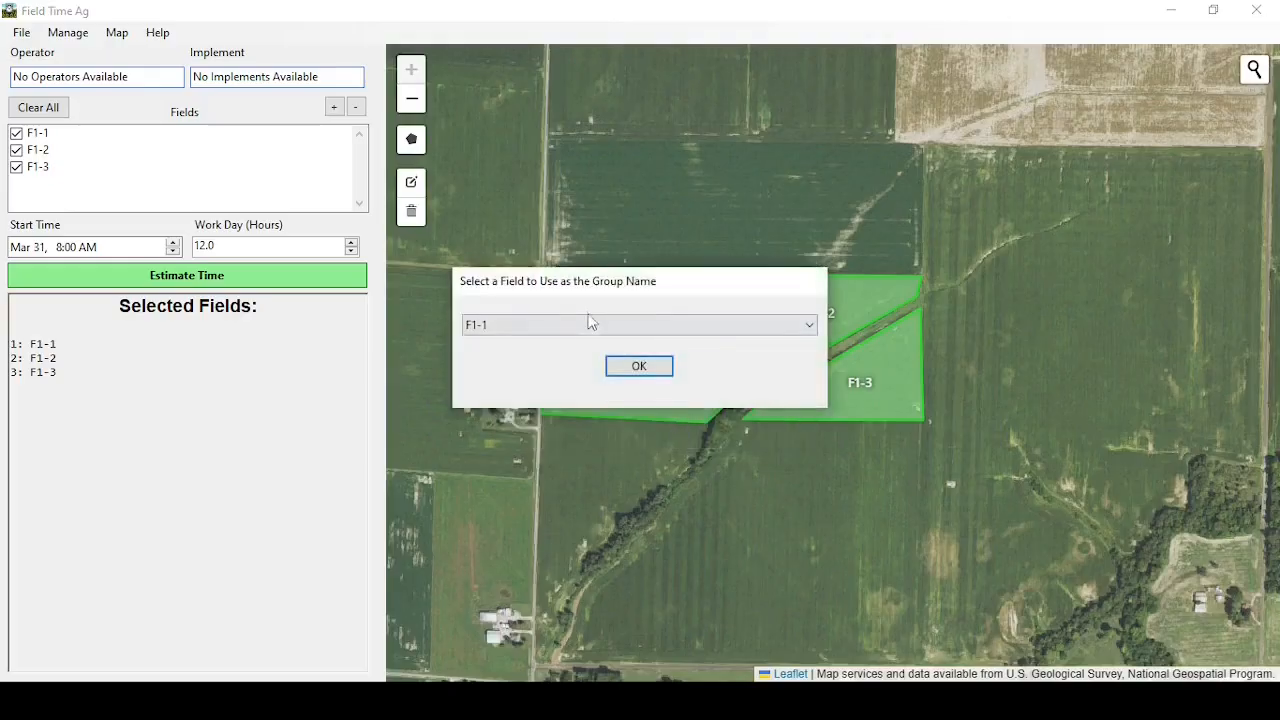
left_click(639, 368)
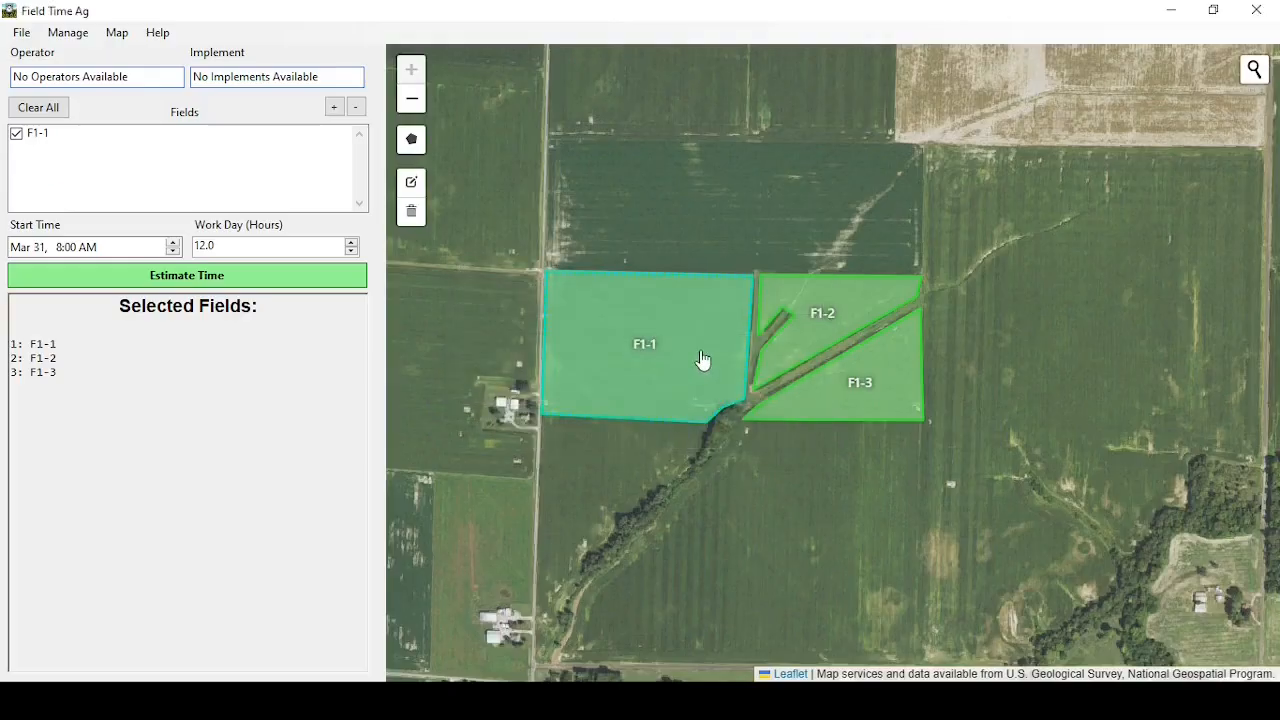
Deselect and reselect the F1-1 group on the map to check its three fields toggle together, leaving it deselected
left_click(700, 358)
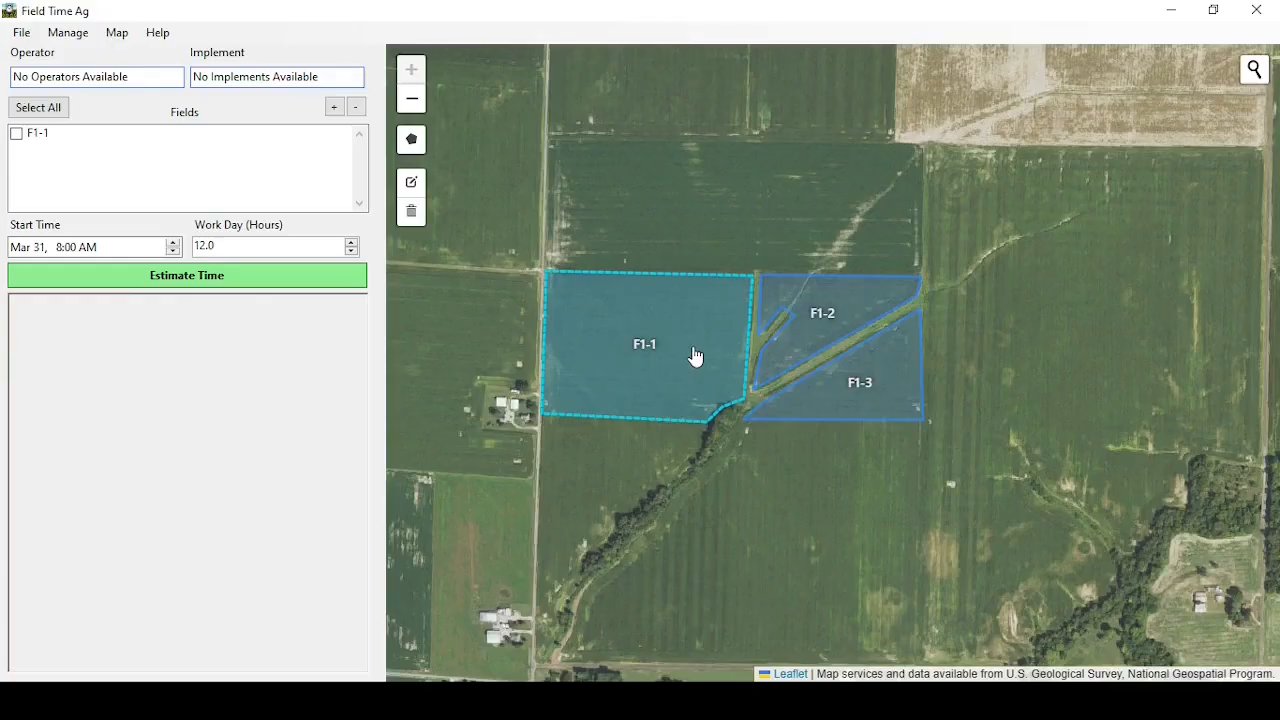
left_click(696, 357)
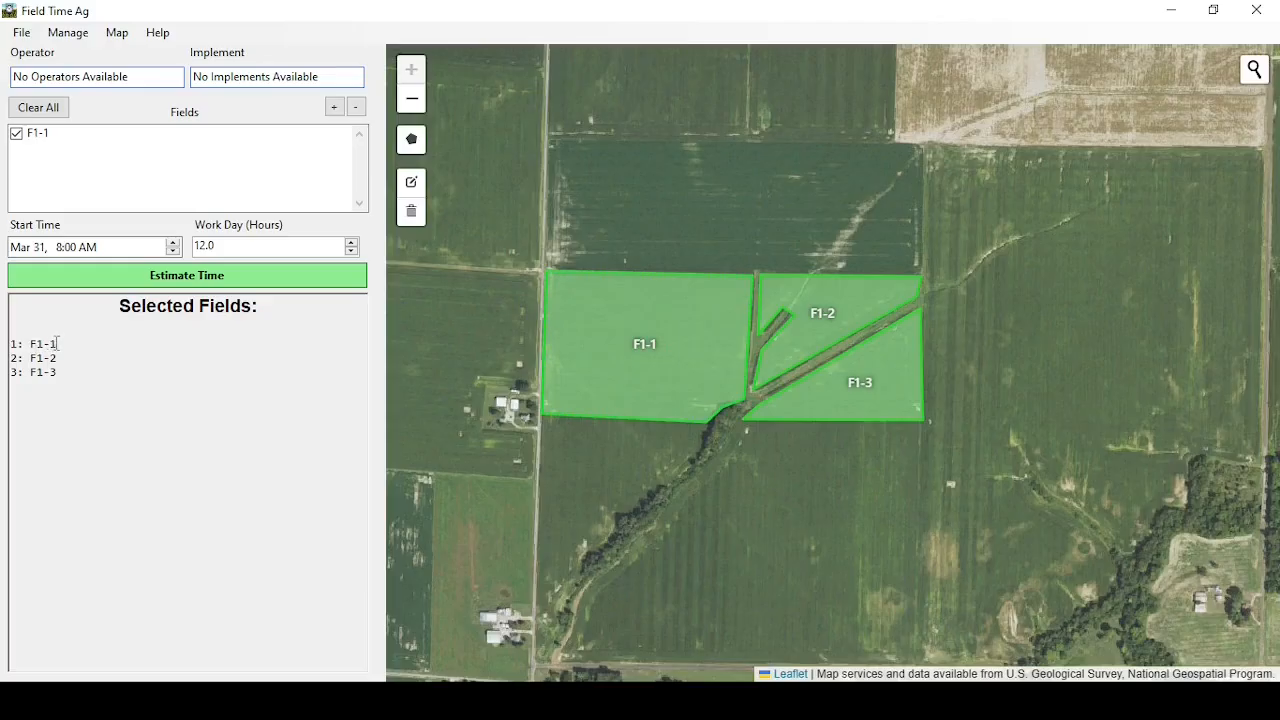
left_click(700, 346)
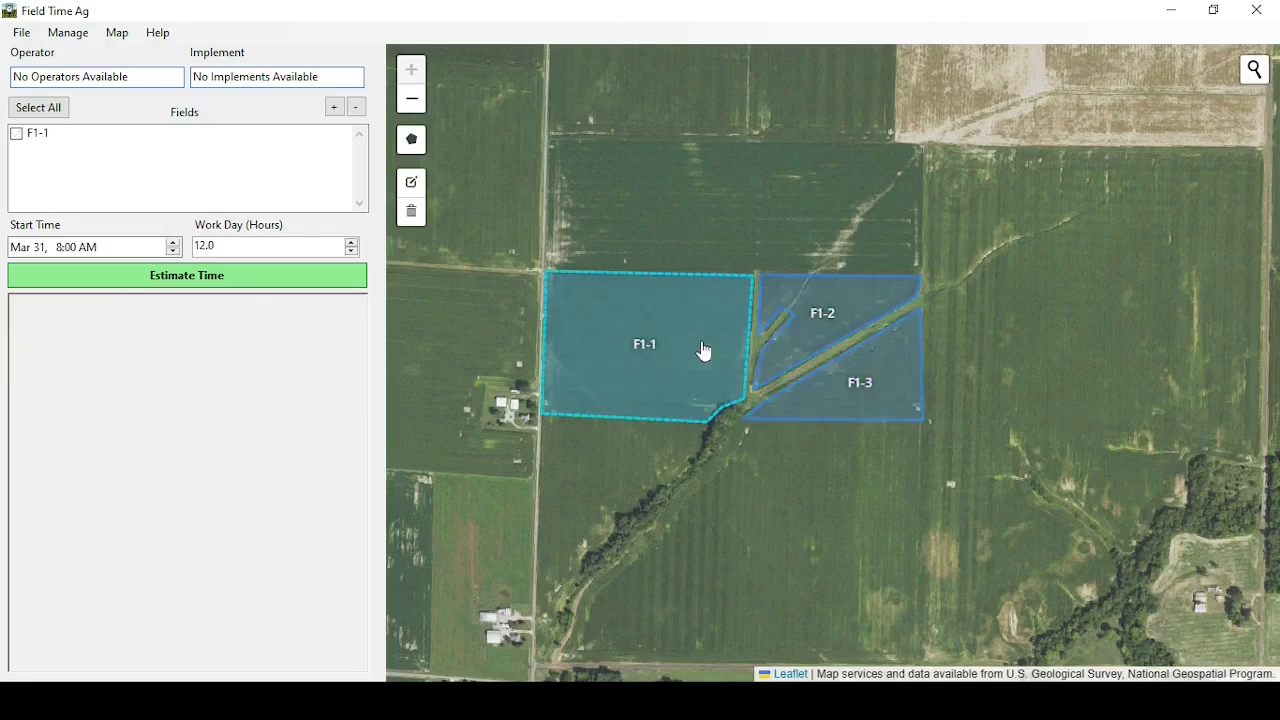
Import fields from the Shape Files ZIP archive on the Desktop and proceed to the guided field setup
left_click(24, 38)
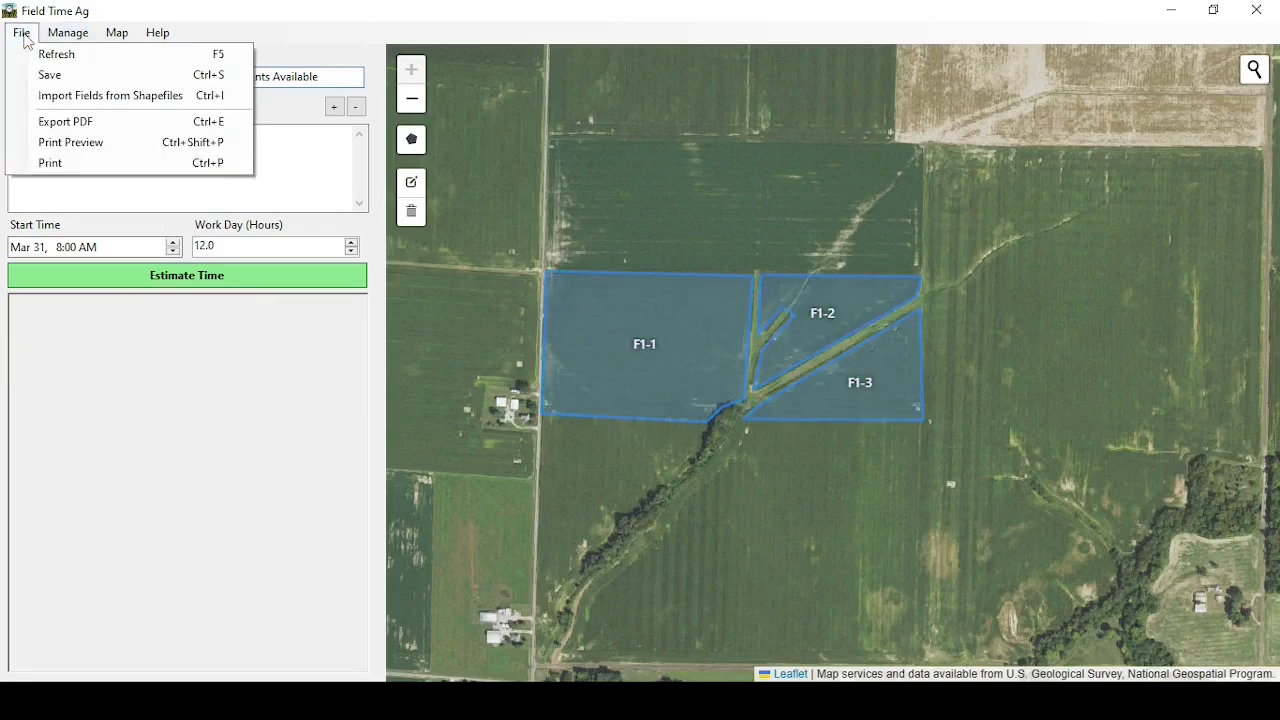
left_click(61, 100)
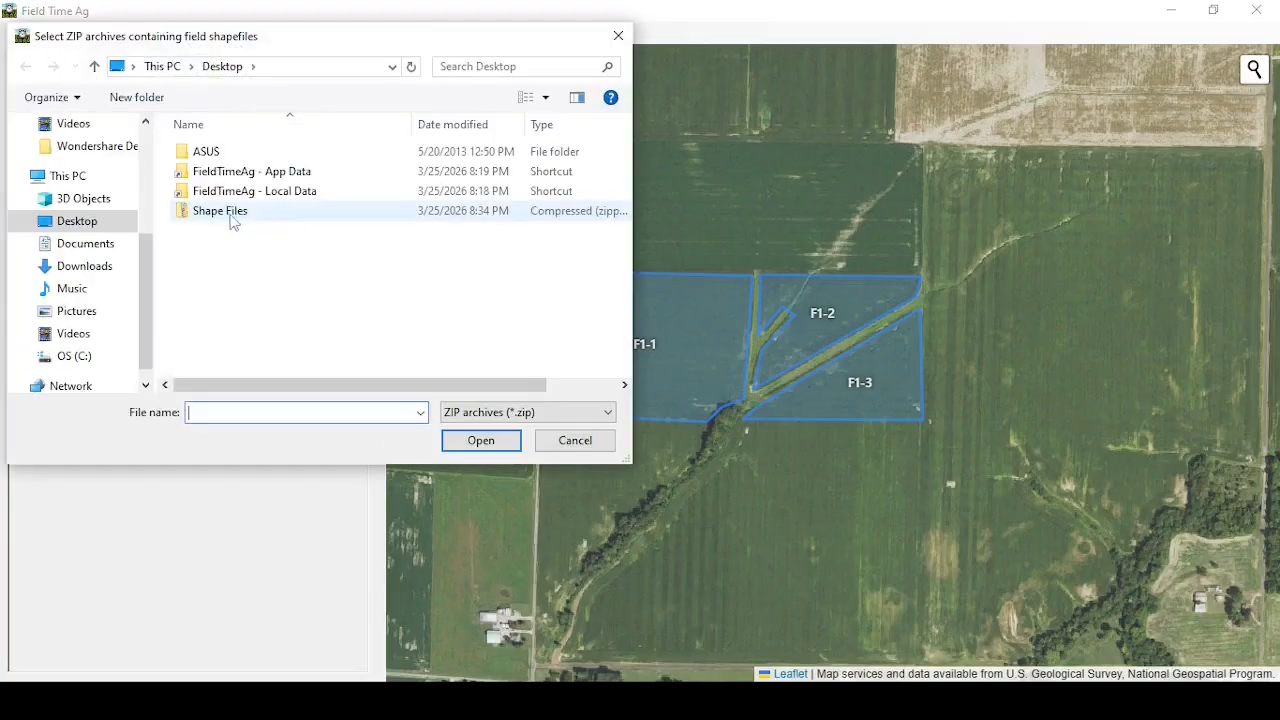
left_click(231, 218)
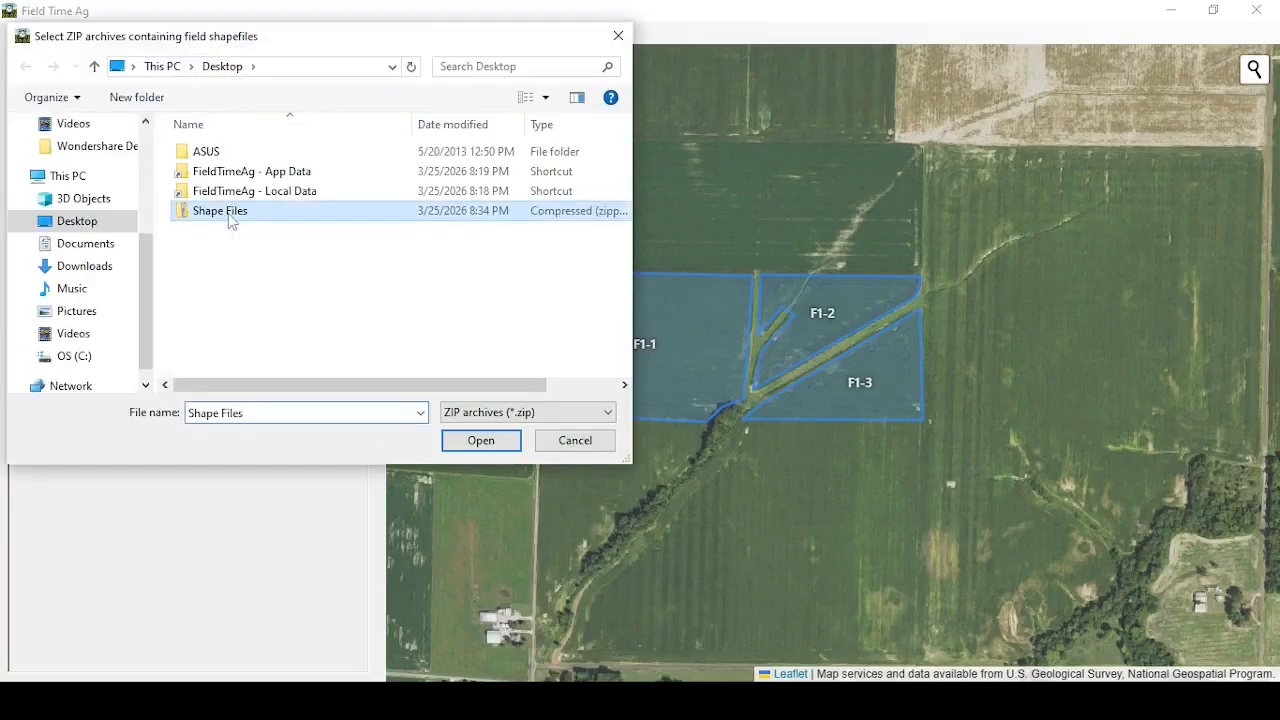
left_click(480, 441)
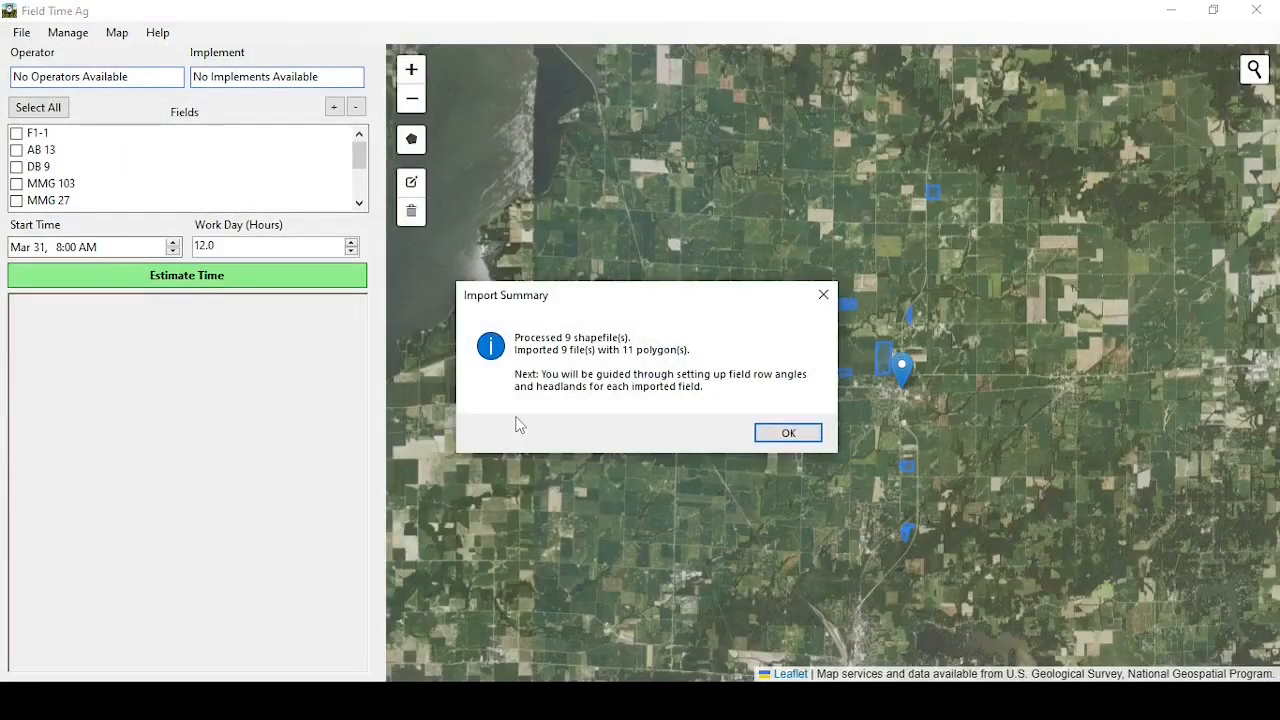
left_click(788, 433)
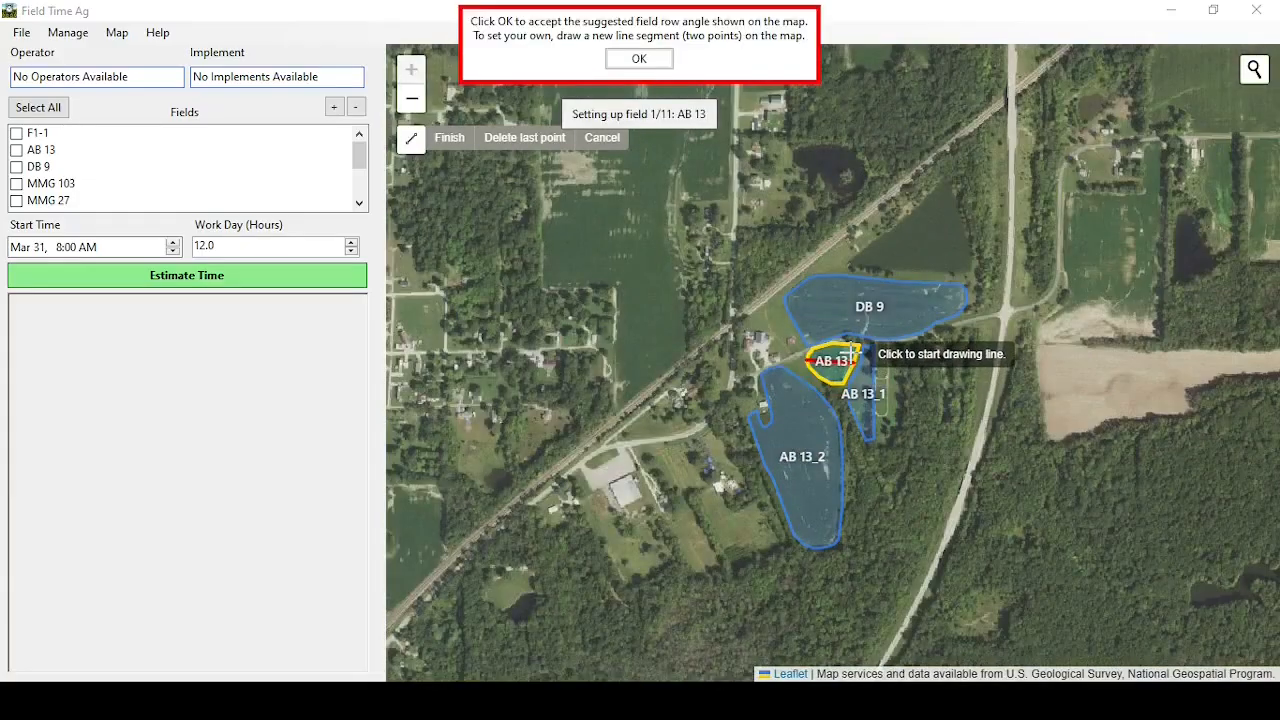
Set AB 13's row direction with a line parallel to its slanted east edge and accept the suggested headlands
left_click(849, 357)
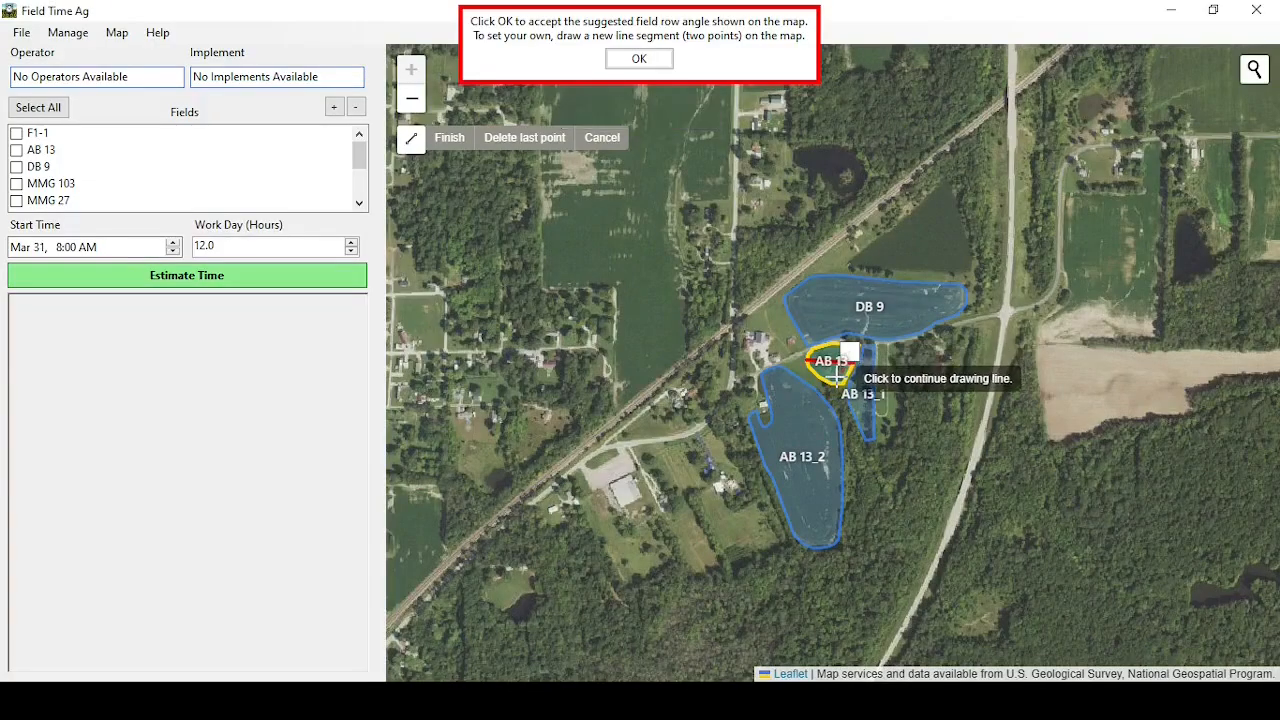
left_click(837, 373)
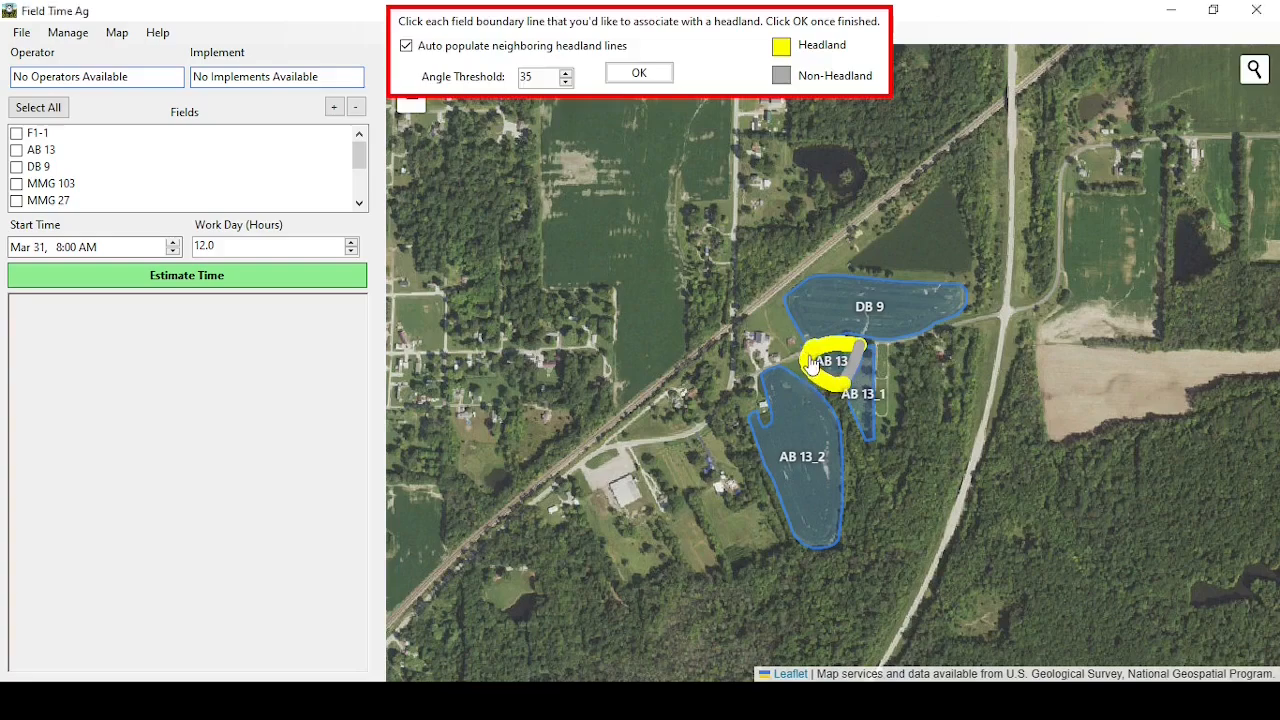
left_click(638, 75)
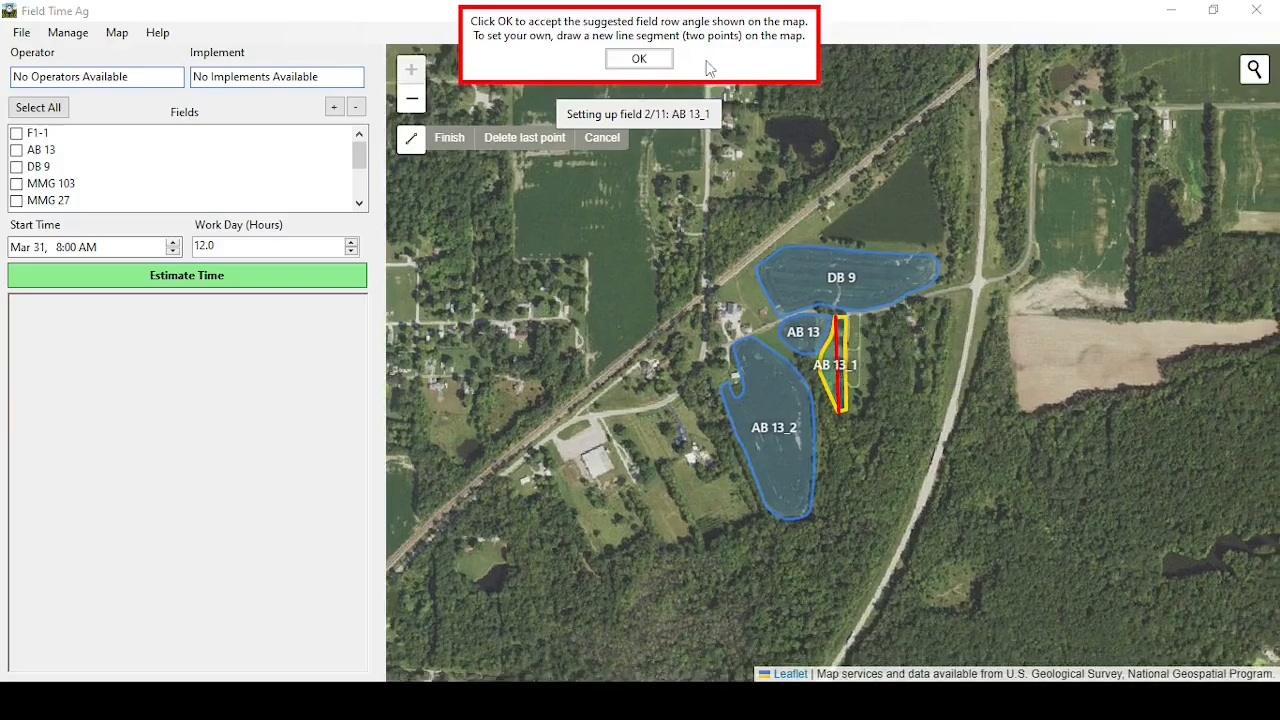
Accept AB 13_1's suggested row angle and add the upper part of its west edge as a headland
left_click(639, 59)
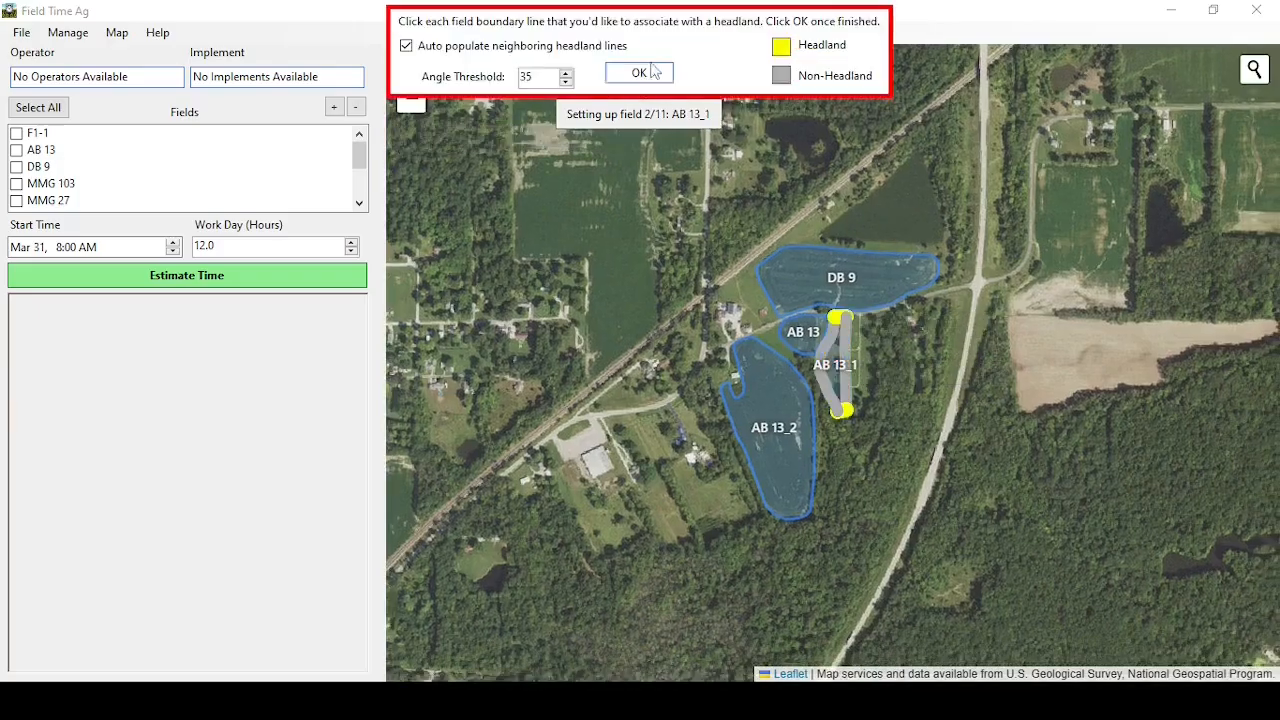
left_click(826, 348)
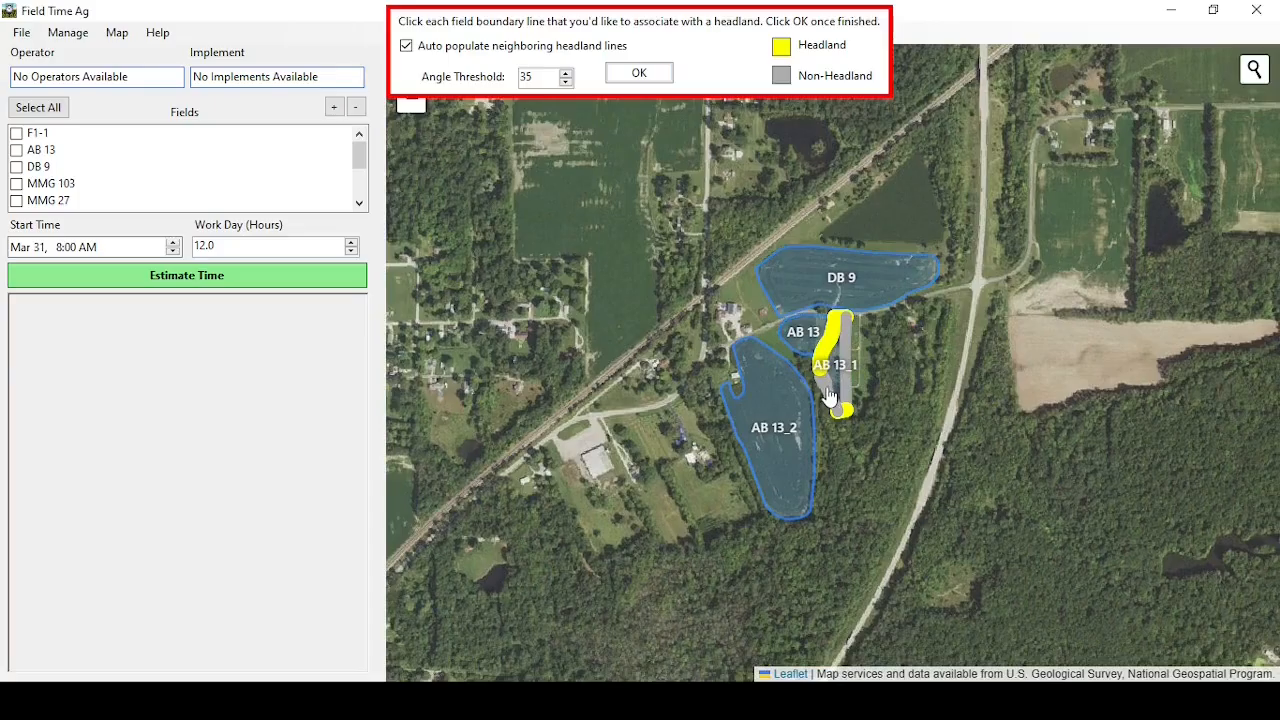
left_click(640, 76)
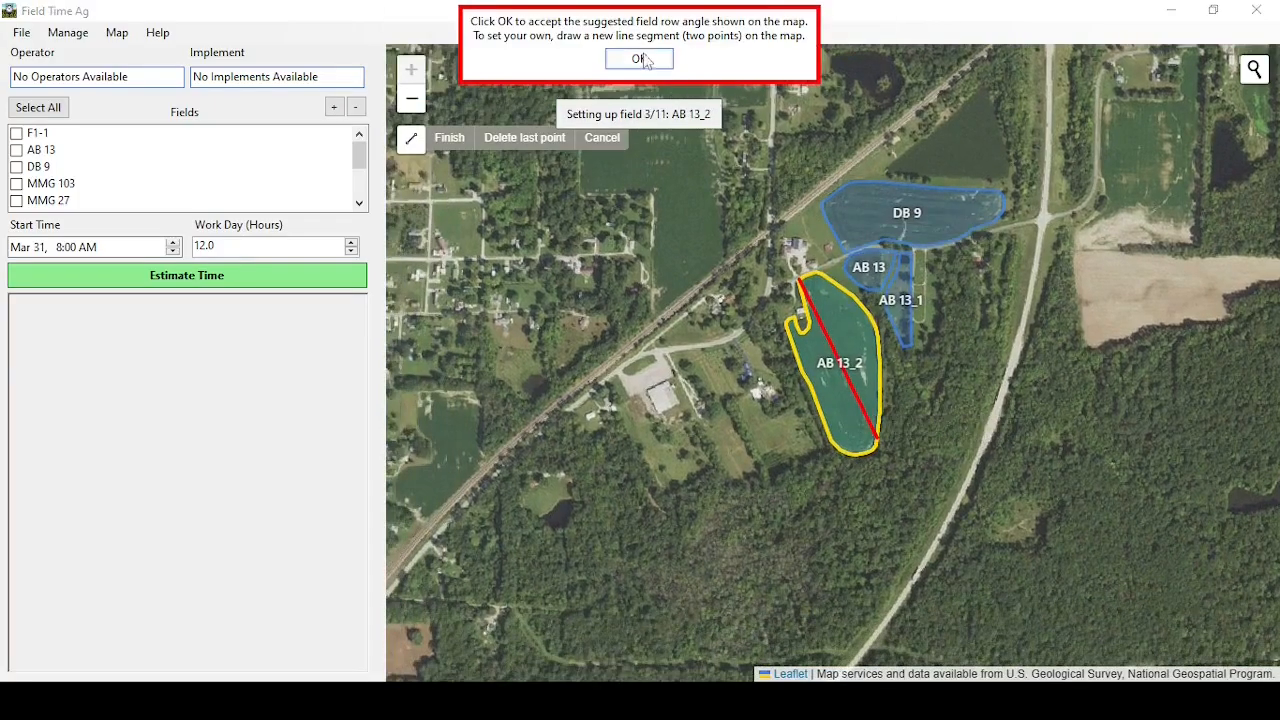
Accept AB 13_2's suggested row angle and mark its entire east side as headland
left_click(640, 59)
left_click(855, 305)
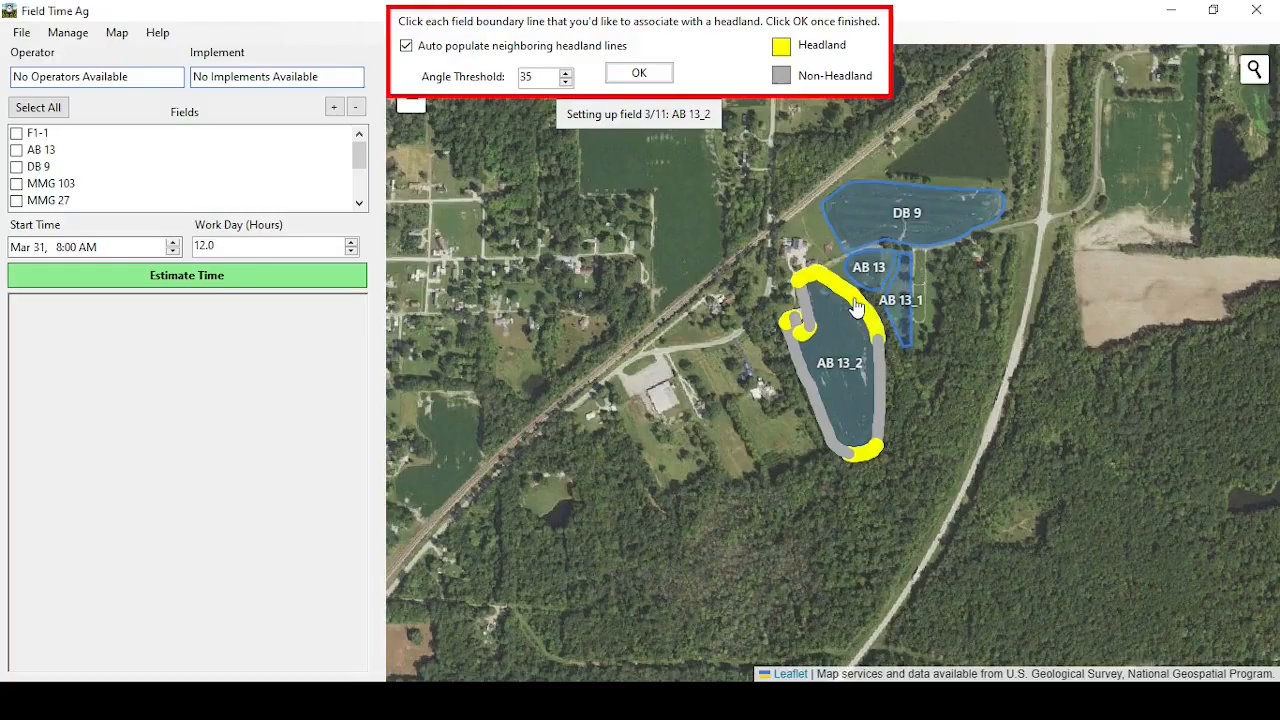
left_click(878, 376)
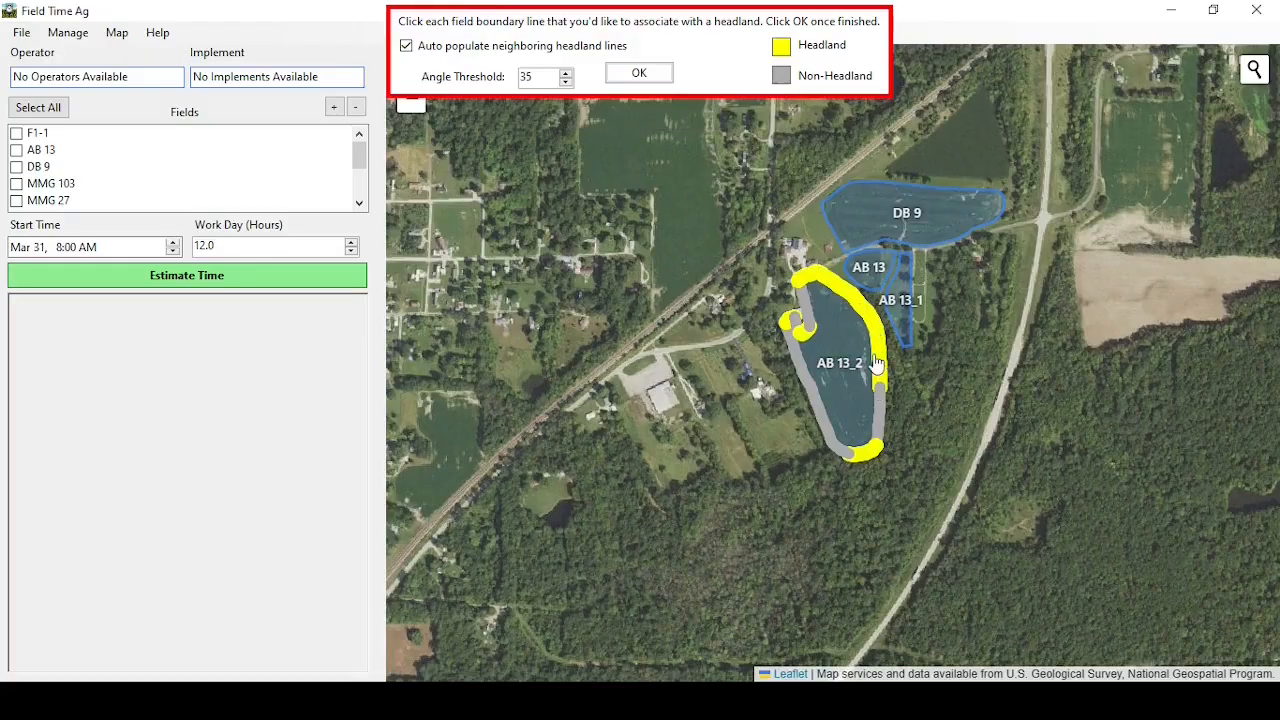
left_click(878, 418)
left_click(880, 386)
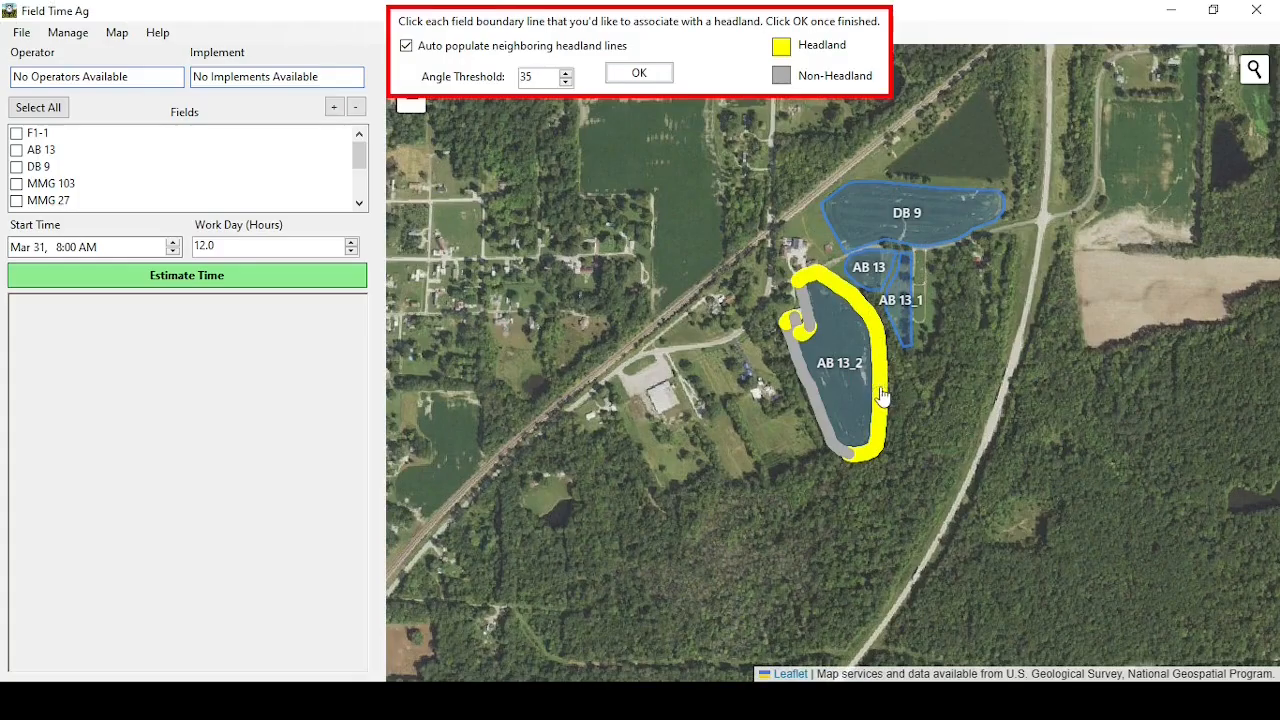
left_click(638, 74)
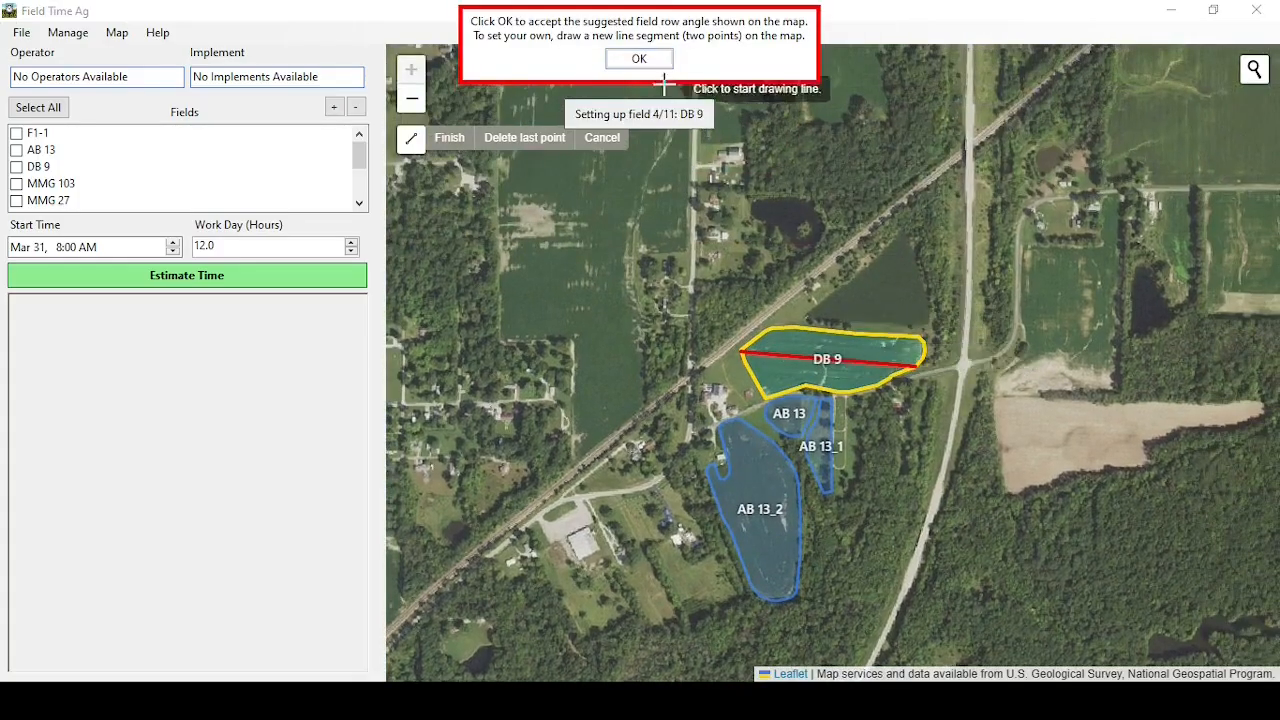
Accept DB 9's suggested row angle and mark its whole south edge as headland
left_click(639, 58)
left_click(906, 379)
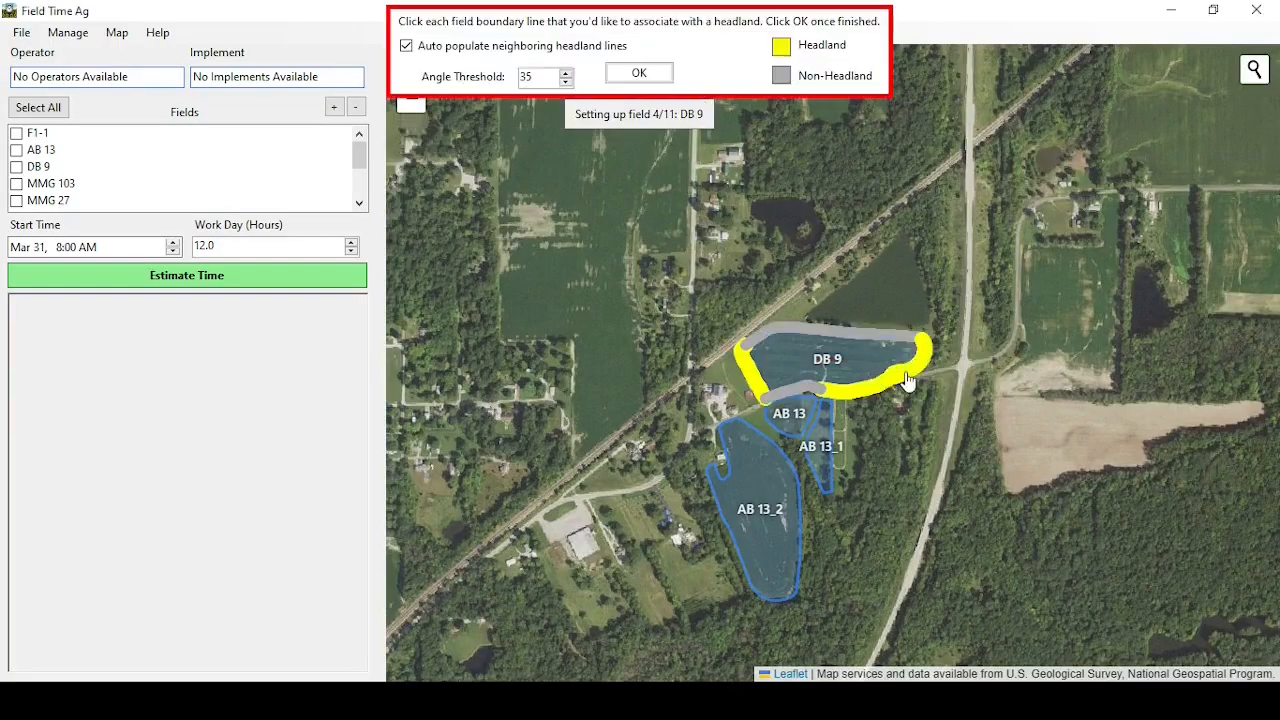
left_click(788, 392)
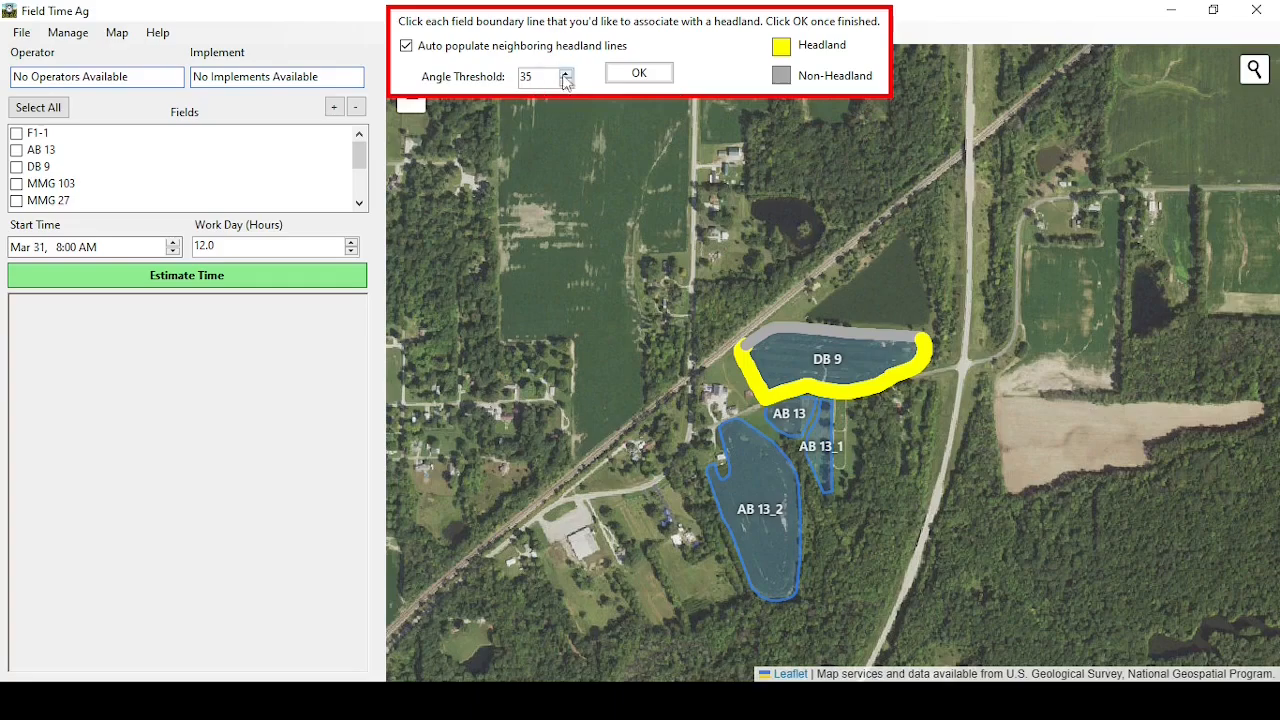
left_click(640, 75)
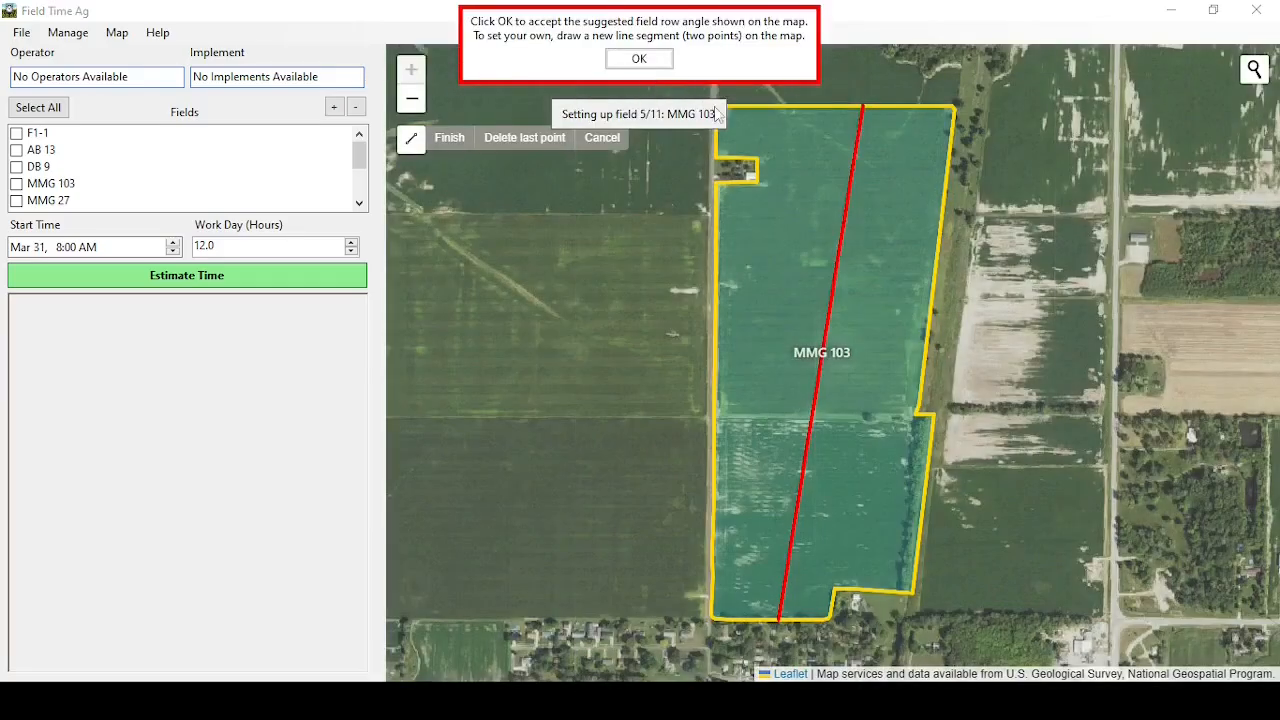
Set MMG 103's row direction with an east-west line across the field and accept the suggested headlands
left_click(725, 193)
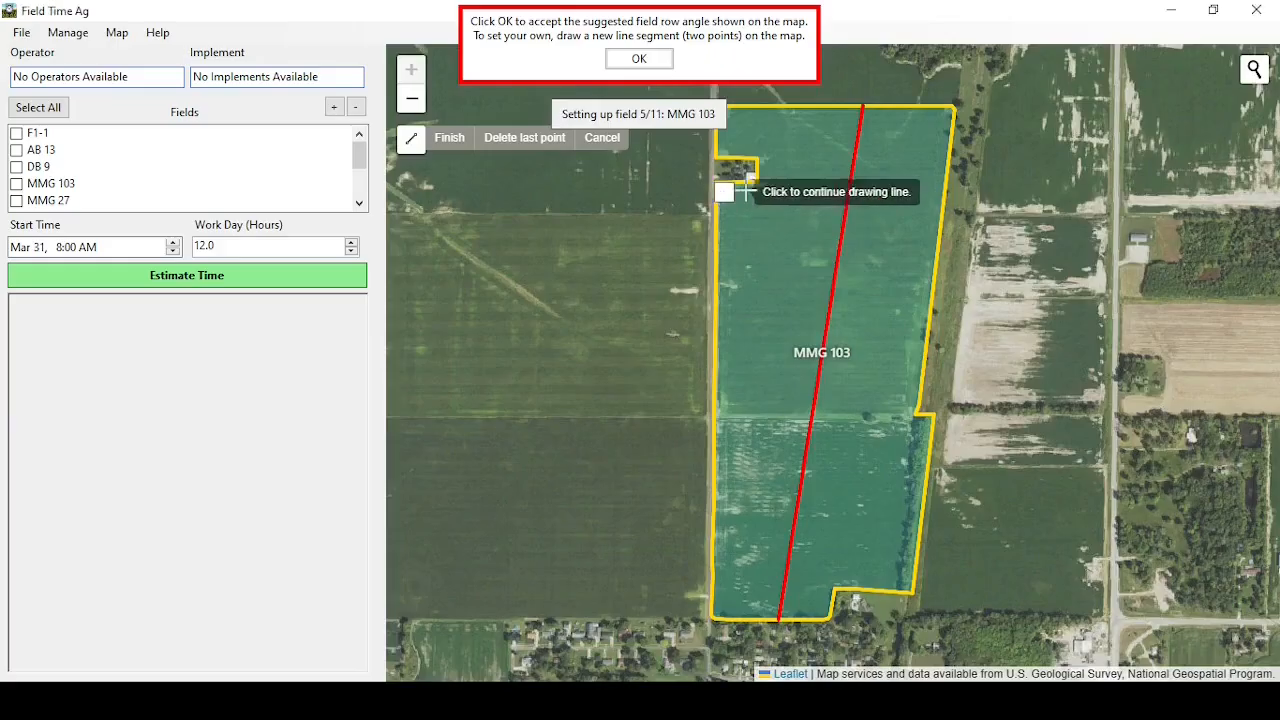
left_click(940, 191)
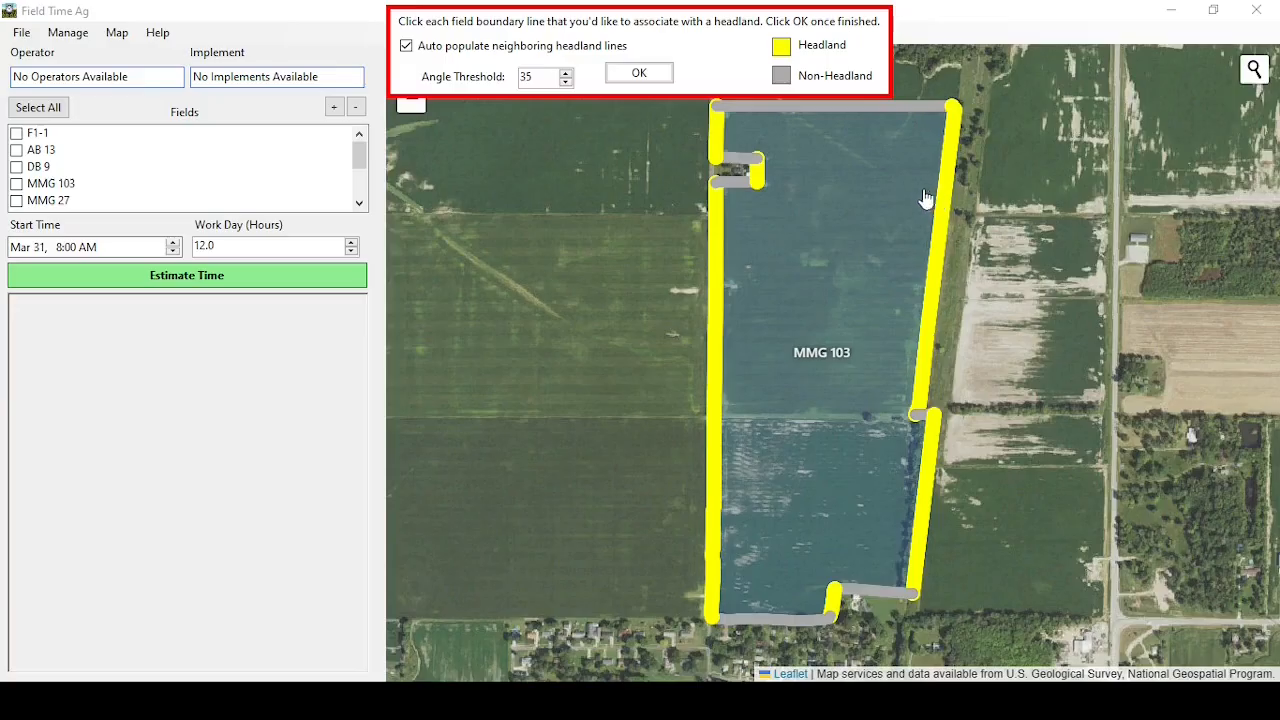
left_click(640, 74)
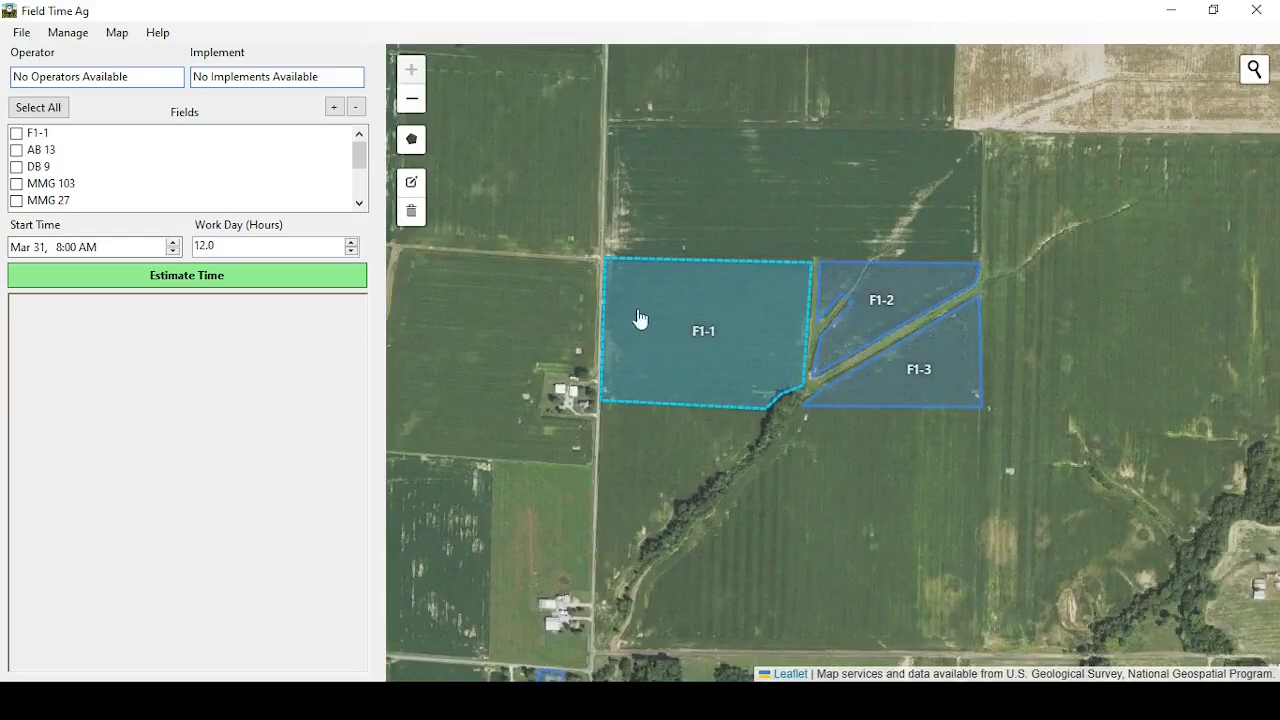
Add two operators to the operator list, entering a name for the senior and the junior operator
left_click(62, 38)
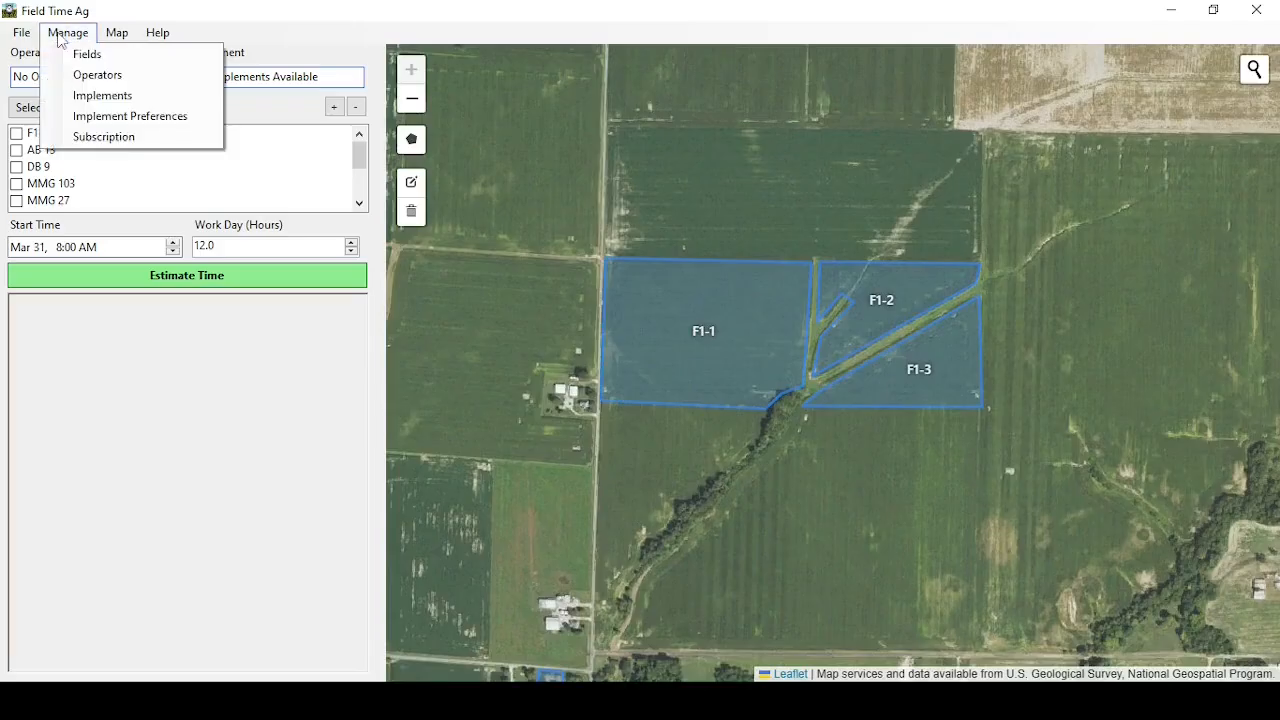
left_click(93, 78)
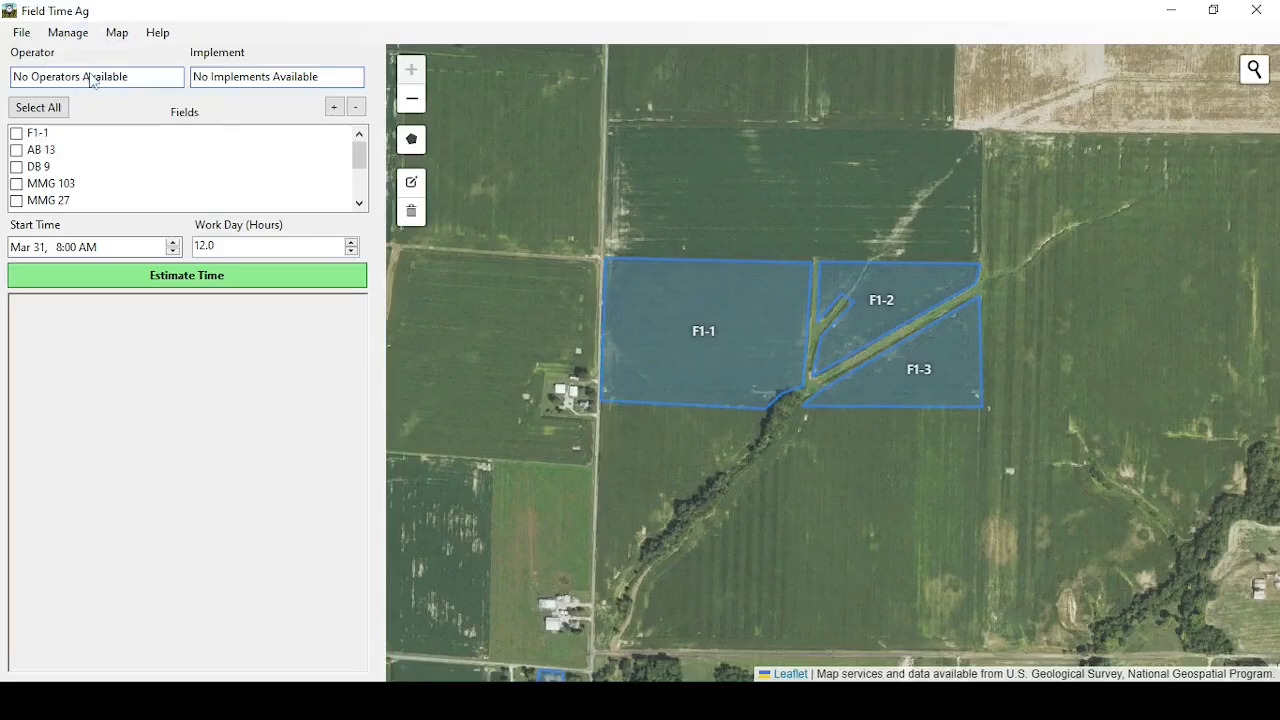
left_click(727, 165)
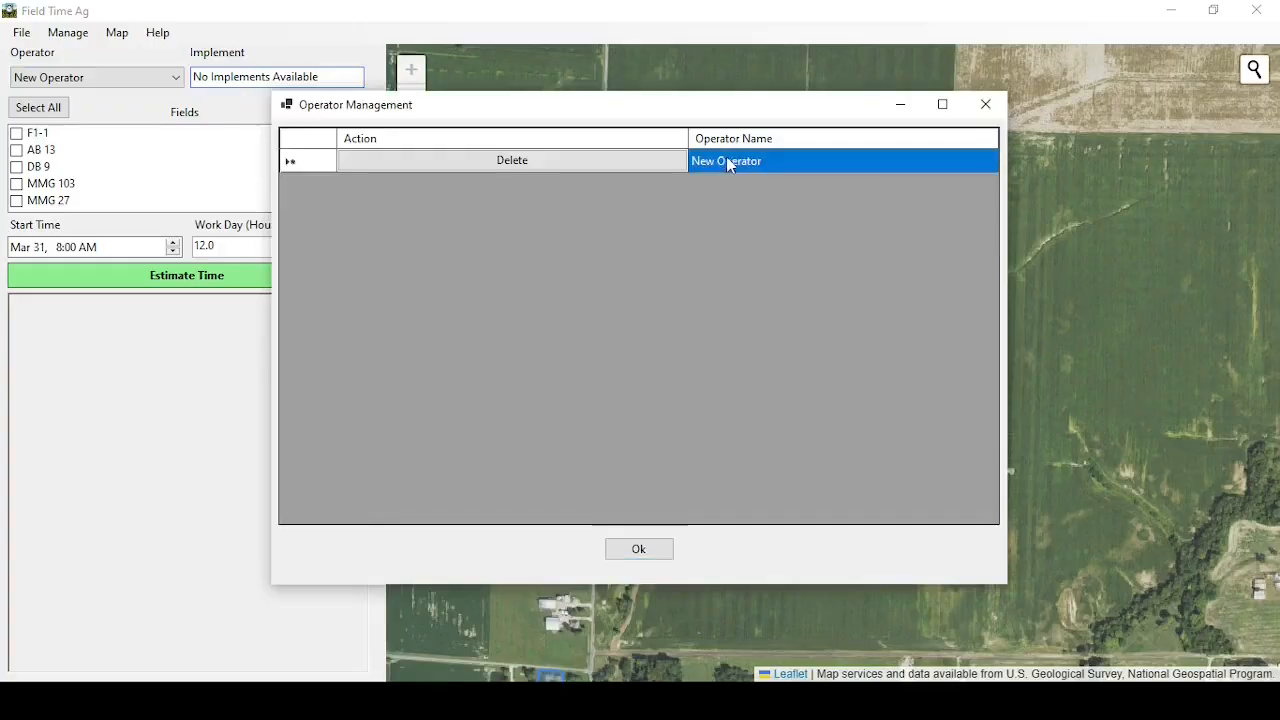
type("Tex")
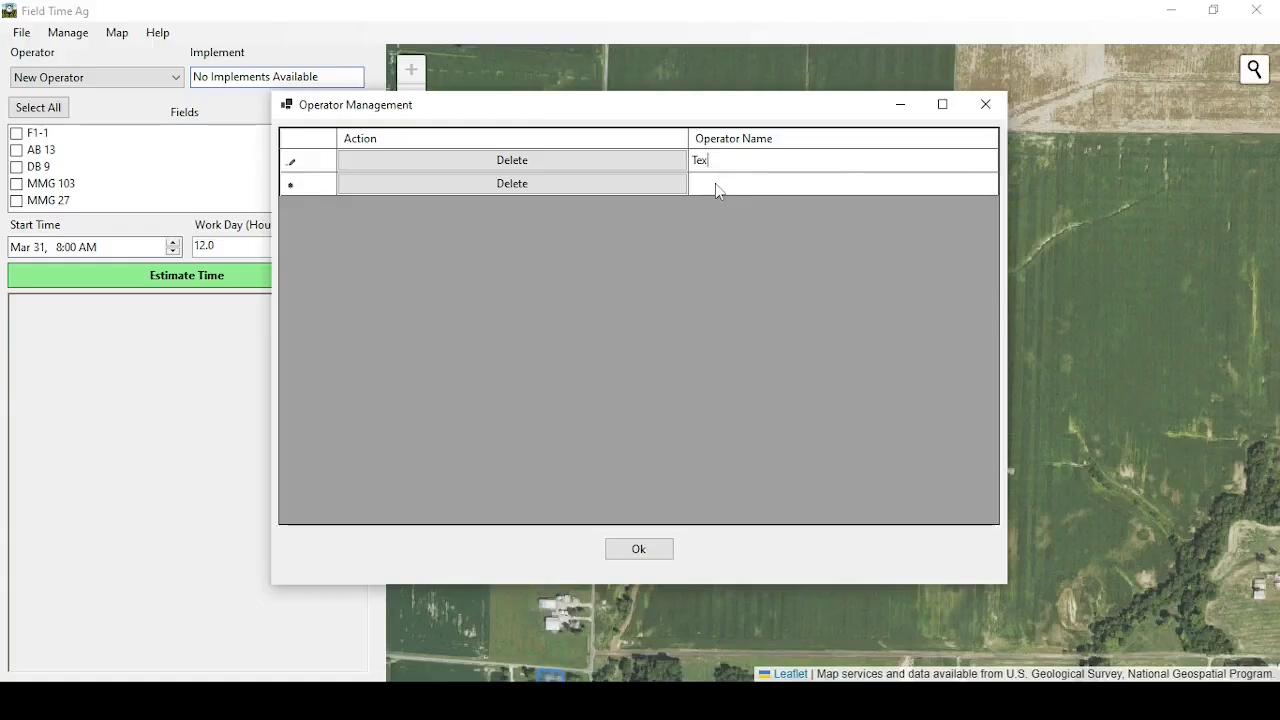
left_click(716, 189)
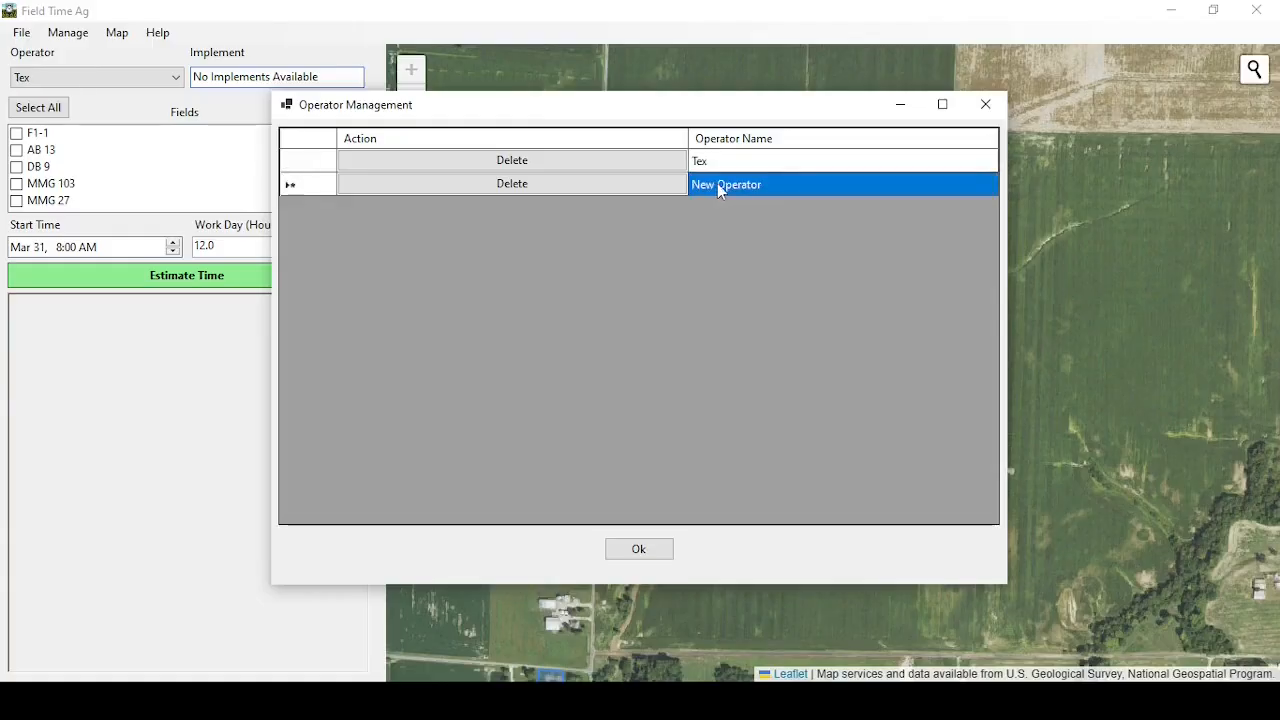
type("Tex")
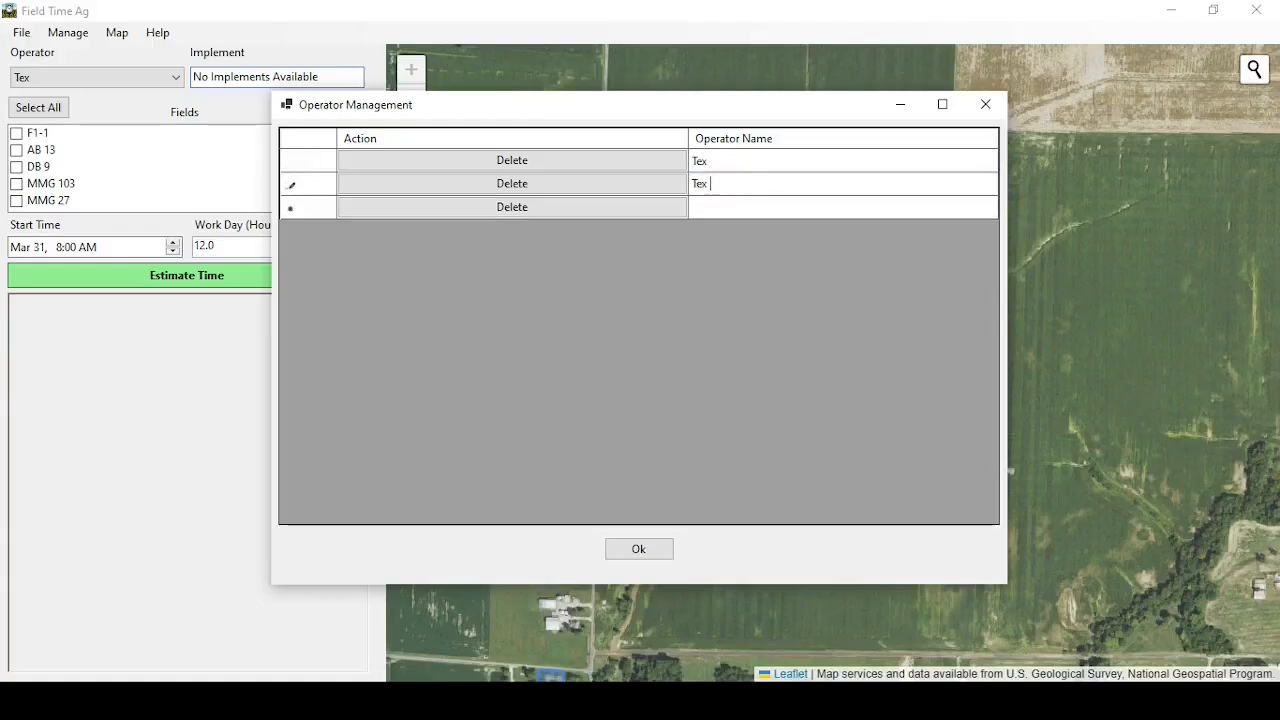
type(" Jr")
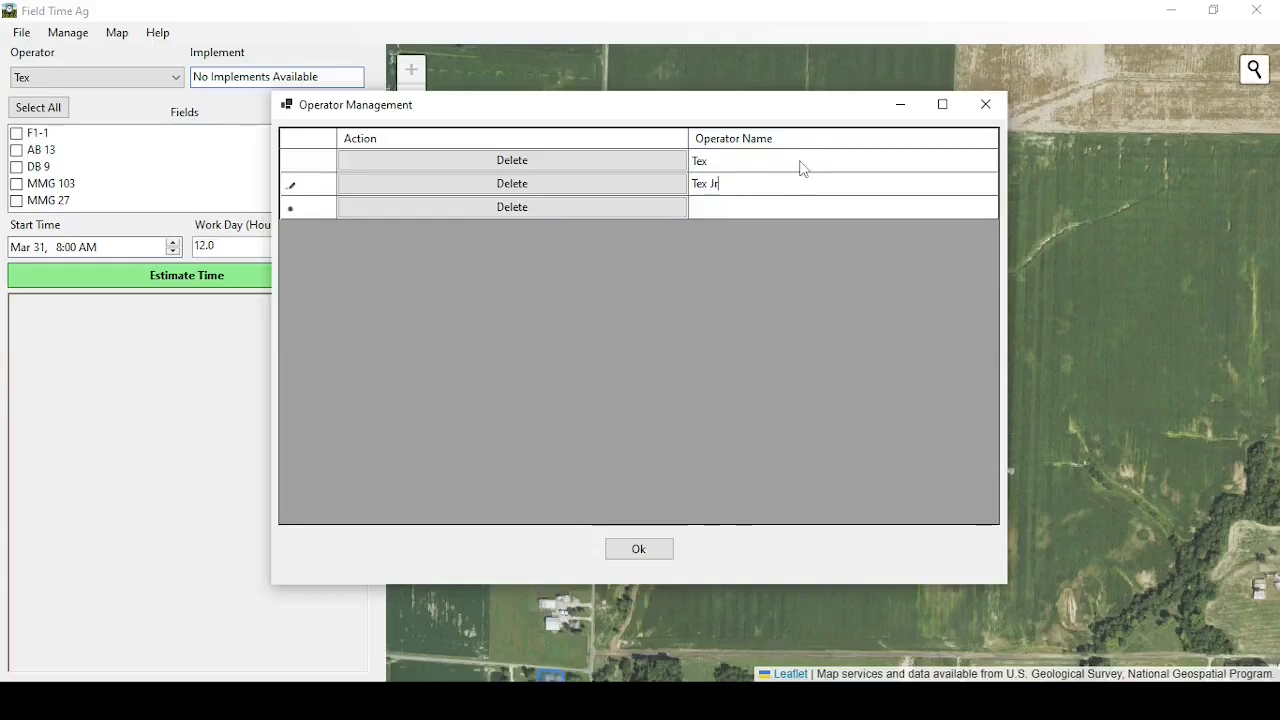
type(".")
left_click(640, 553)
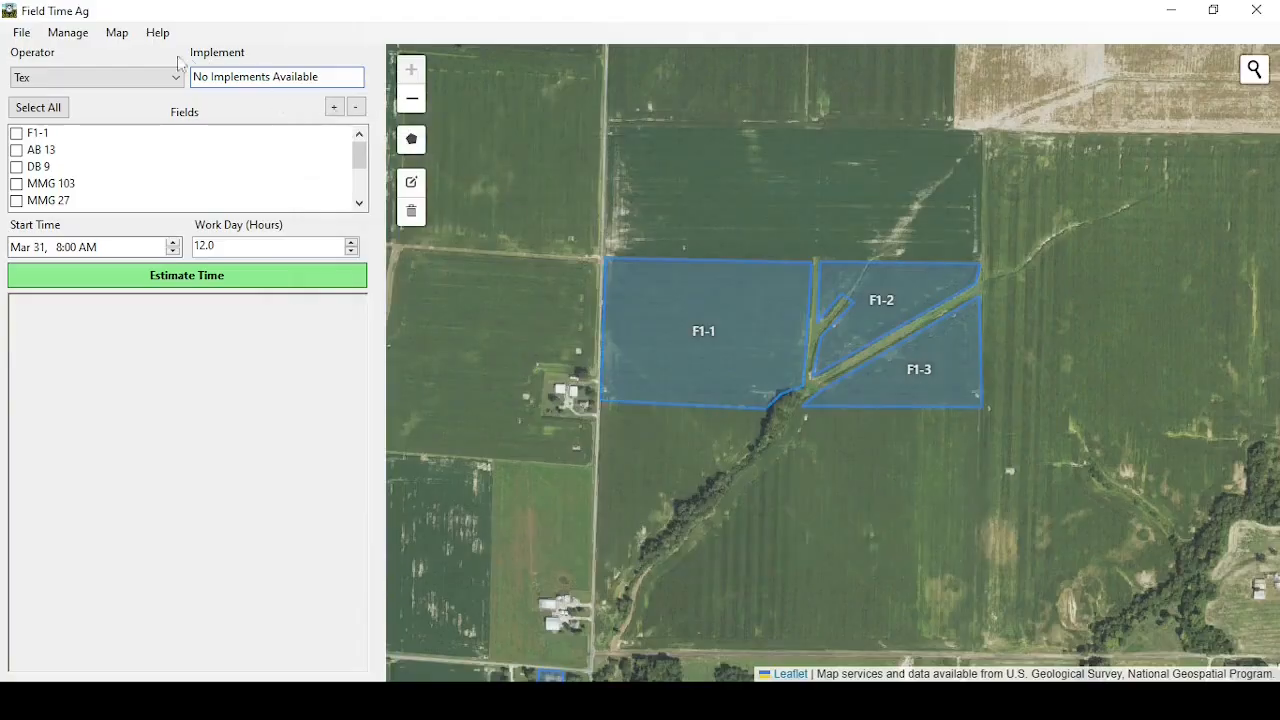
Add a sprayer named "Sprayer 15 GPA" with the default width and tank capacity
left_click(70, 34)
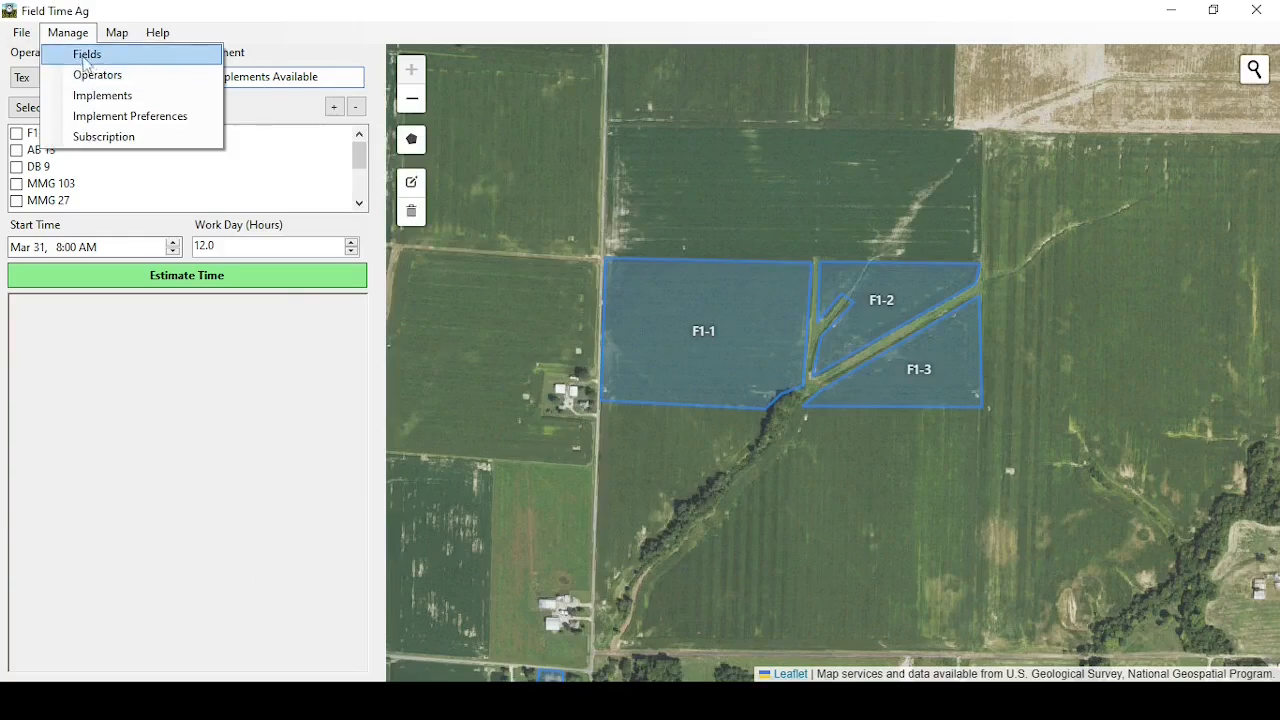
left_click(102, 96)
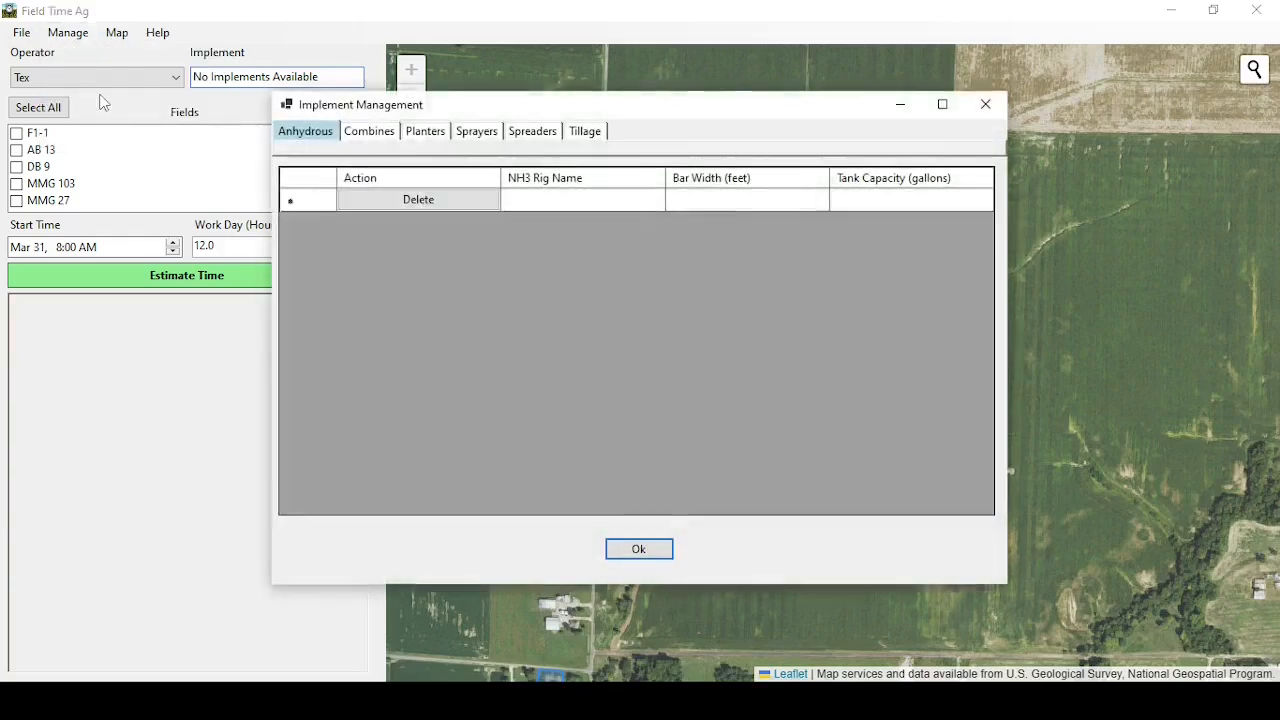
left_click(478, 136)
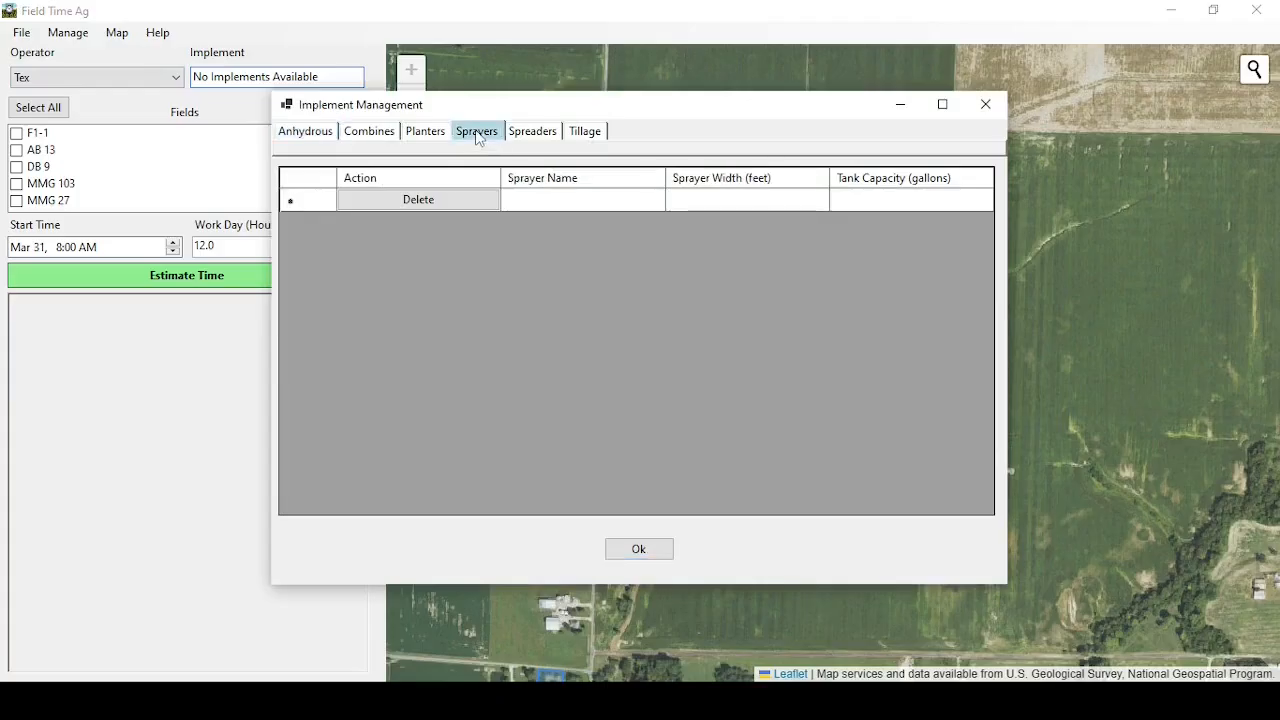
left_click(563, 203)
type("S")
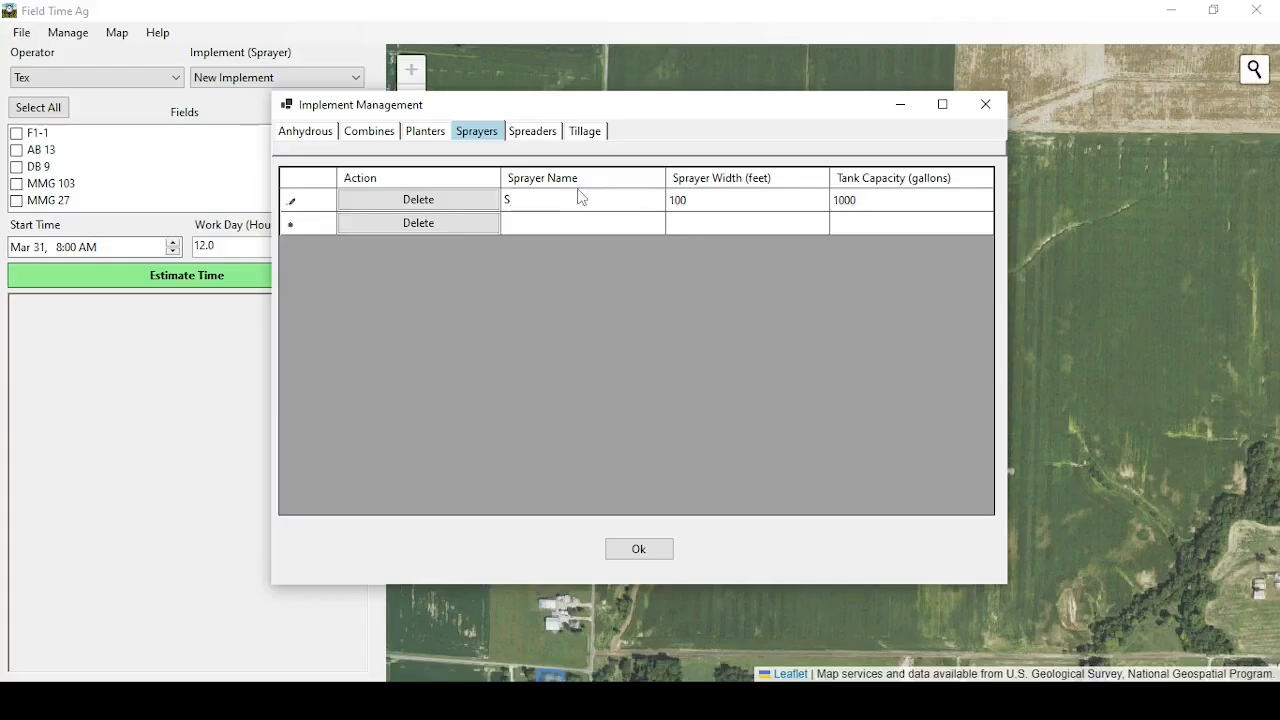
type("prayer 15 GPA")
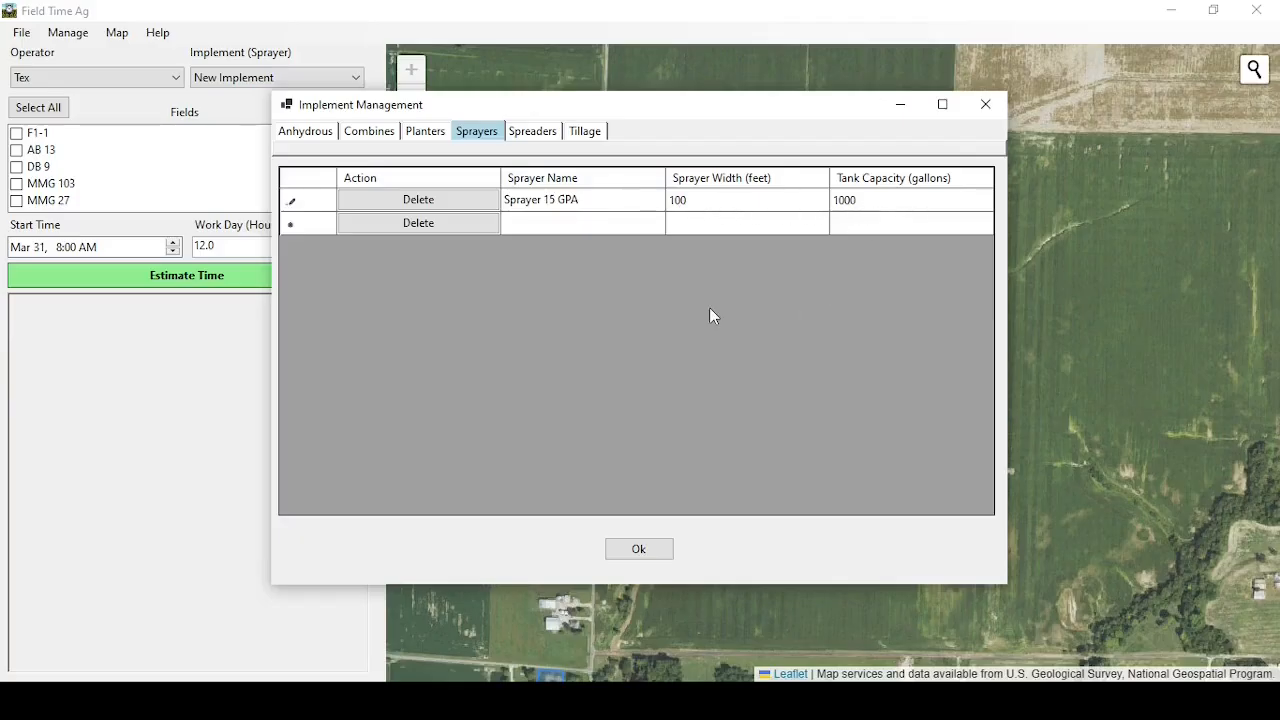
left_click(660, 549)
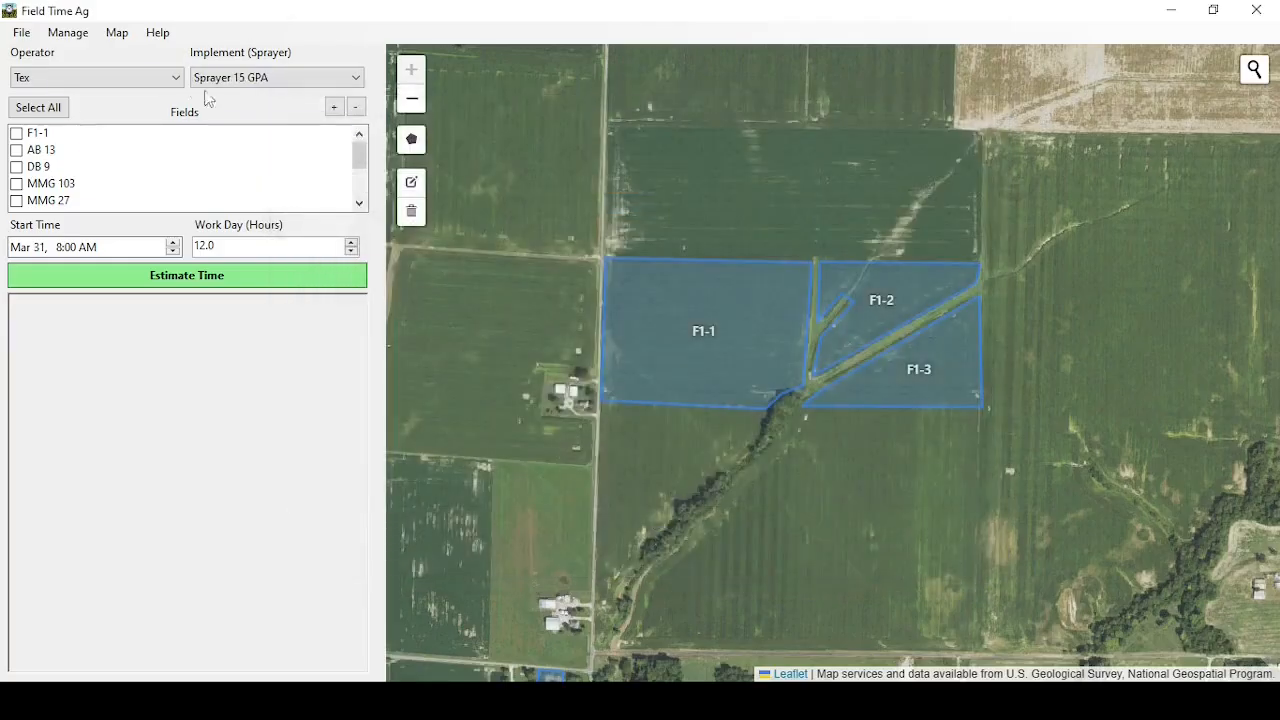
Set the junior operator's efficiency for Sprayer 15 GPA to 75 percent in the implement preferences
left_click(66, 40)
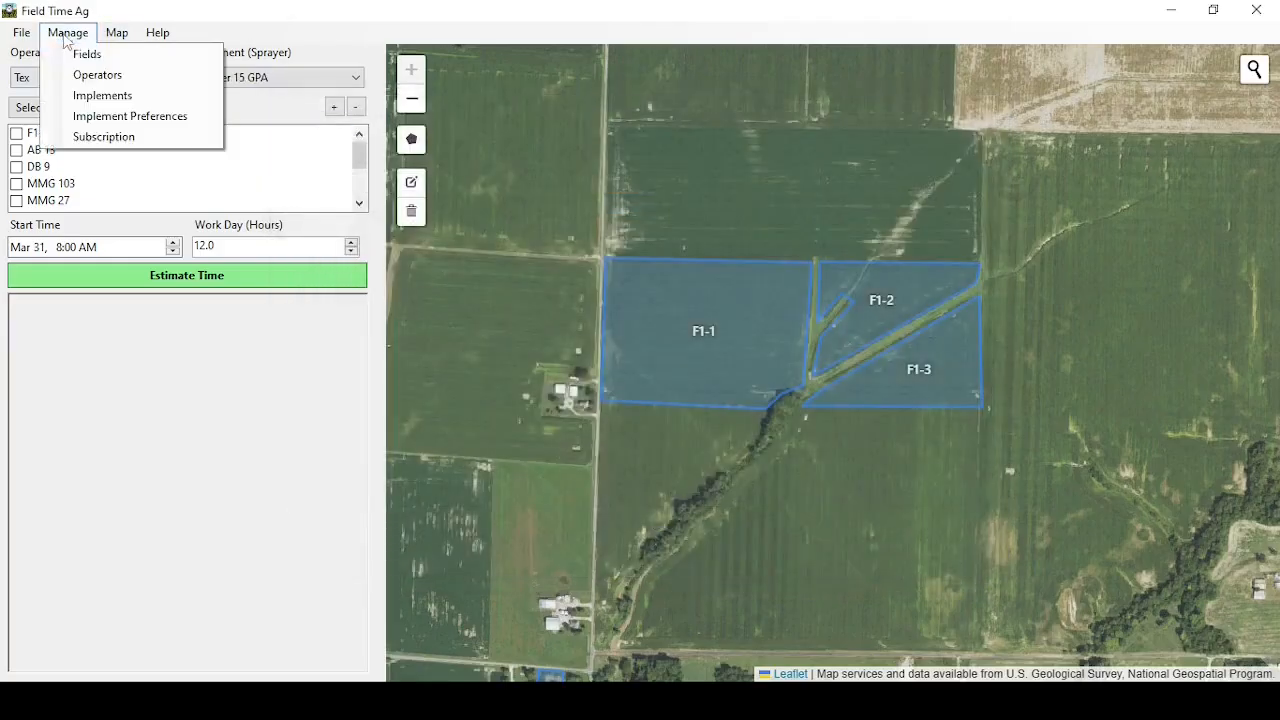
left_click(106, 118)
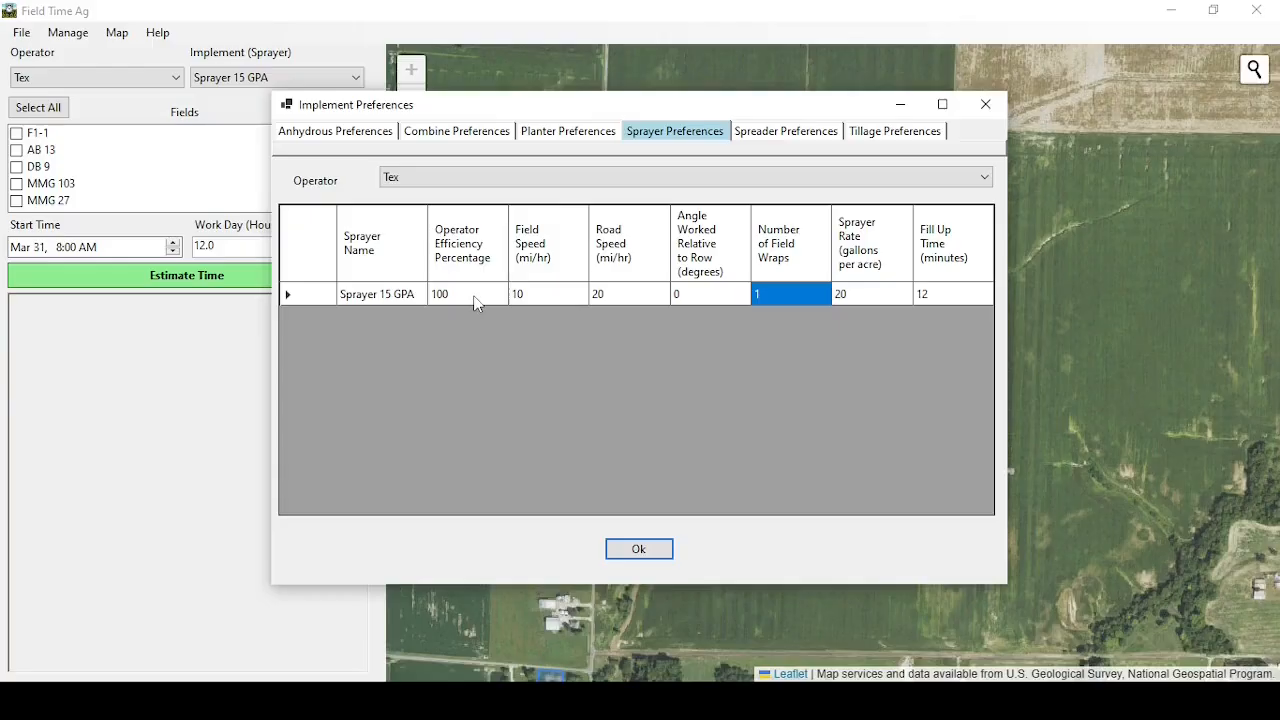
left_click(421, 179)
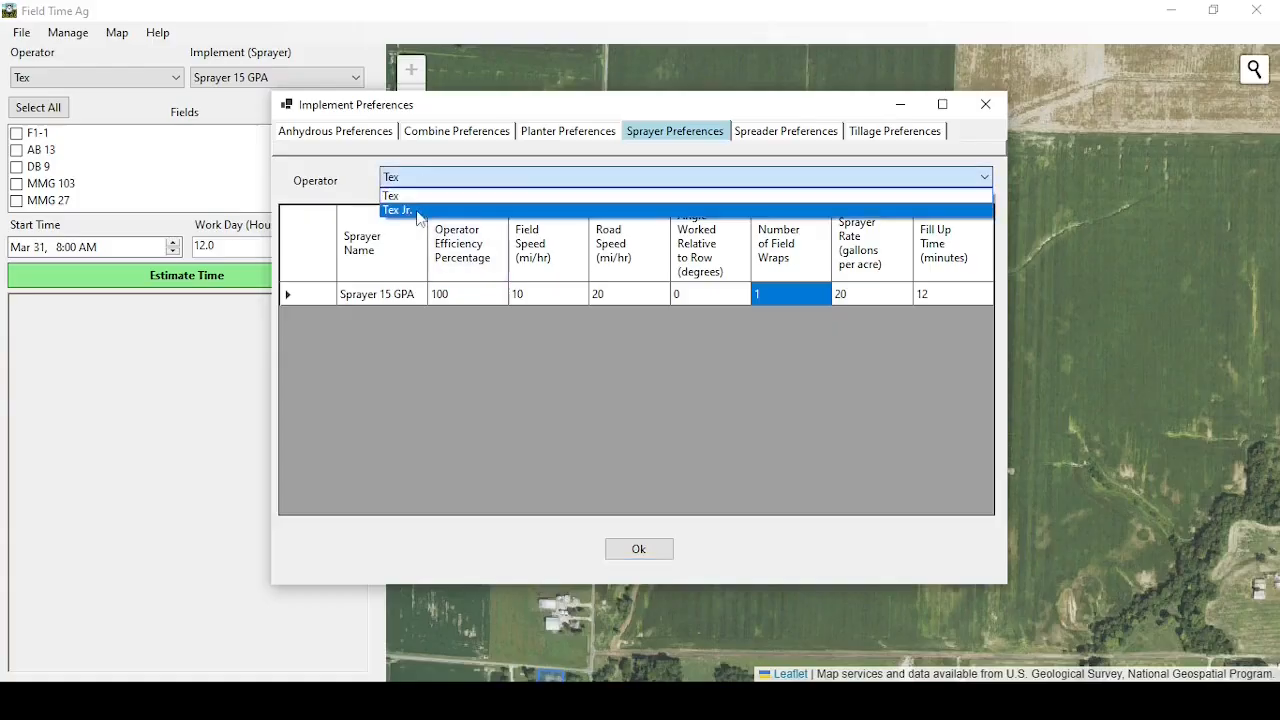
left_click(418, 211)
left_click(464, 296)
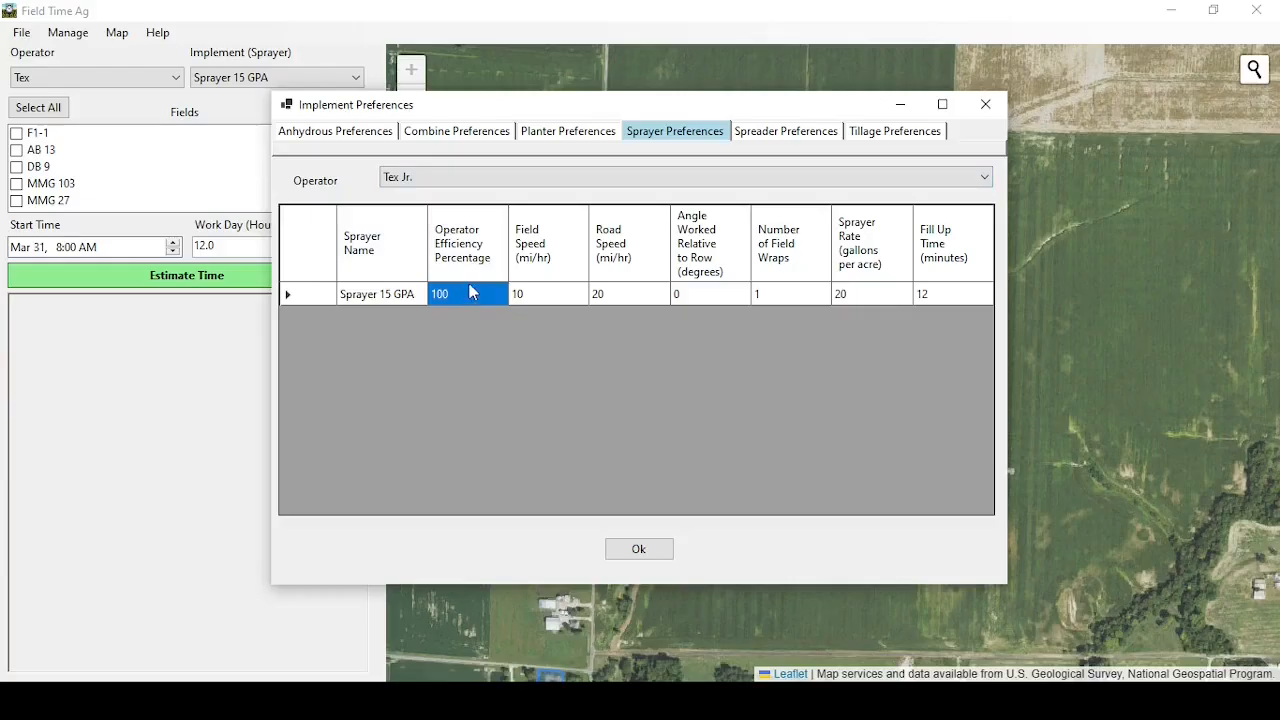
type("75")
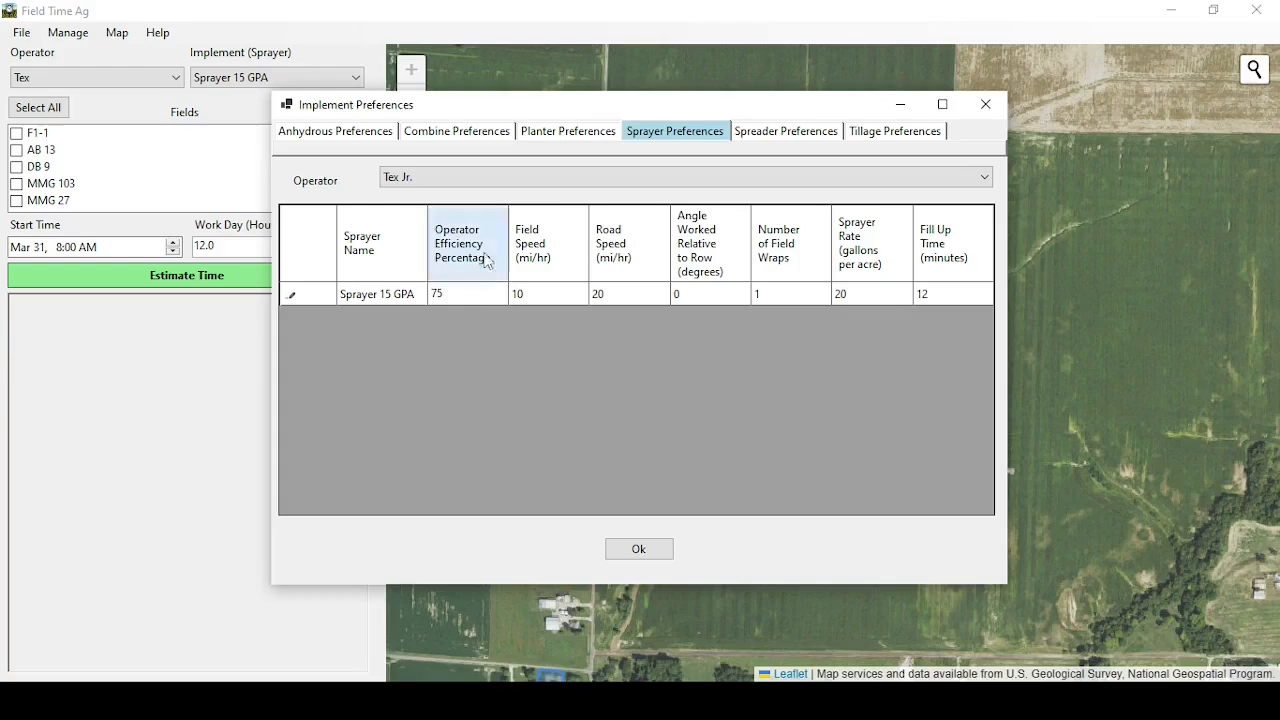
key("Return")
Set the senior operator's field speed for Sprayer 15 GPA to 13.3 mi/hr and the sprayer rate to 15 gallons per acre
left_click(443, 183)
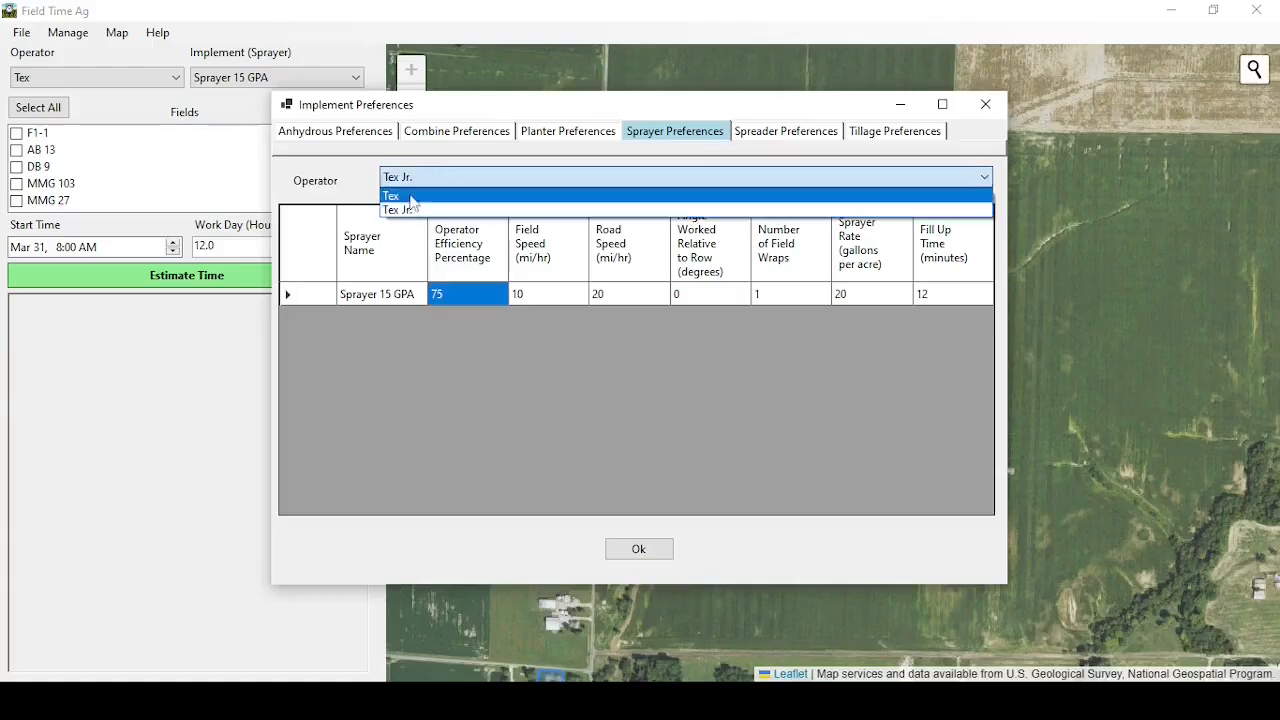
left_click(405, 207)
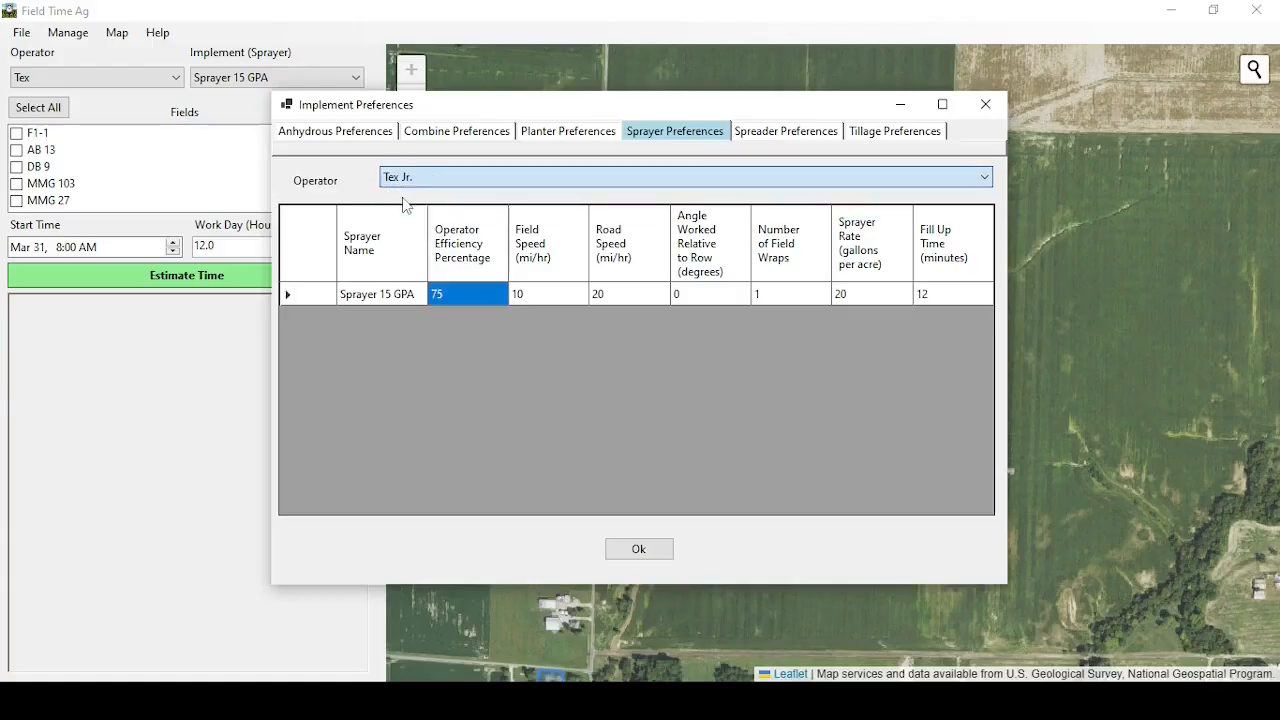
left_click(540, 295)
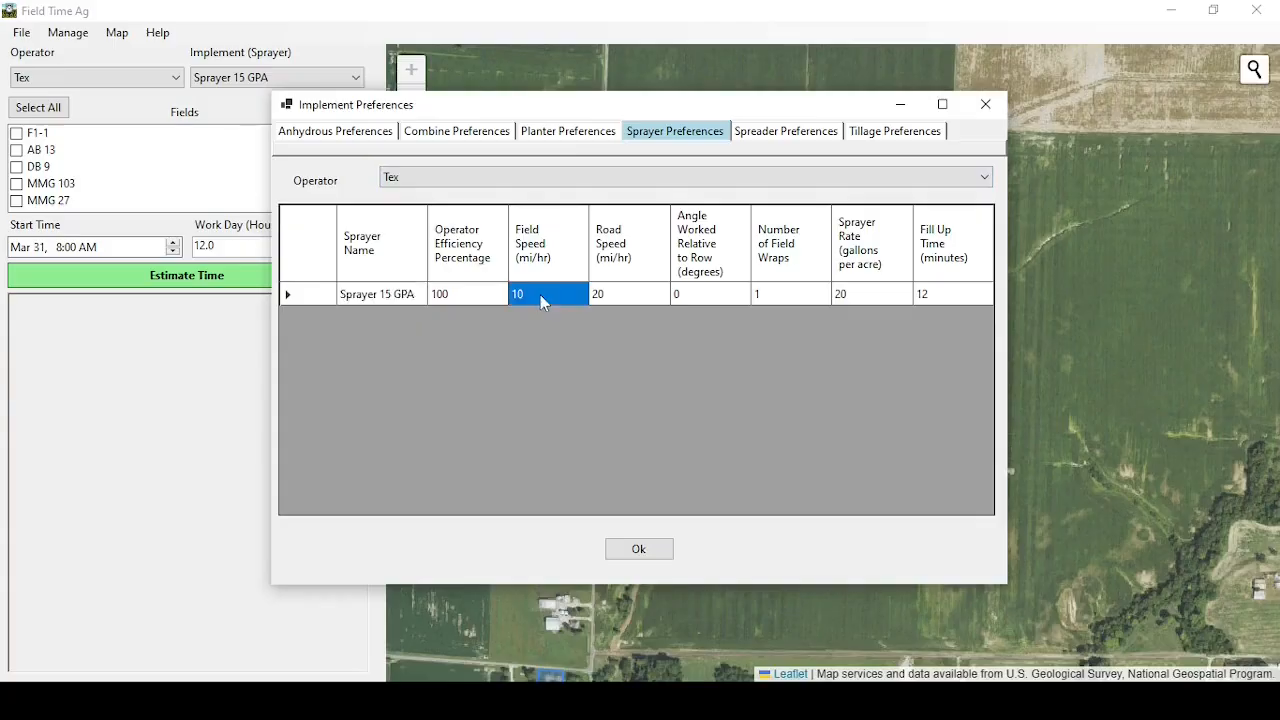
type("13.3")
left_click(624, 293)
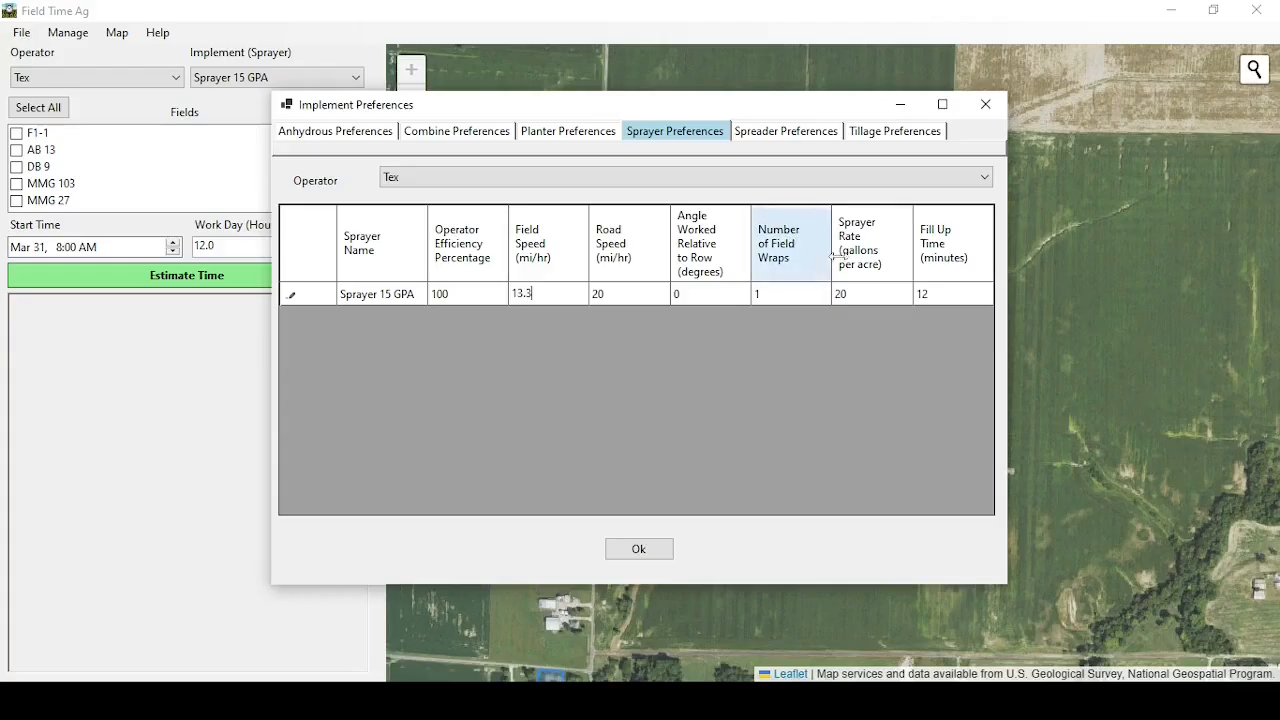
left_click(856, 294)
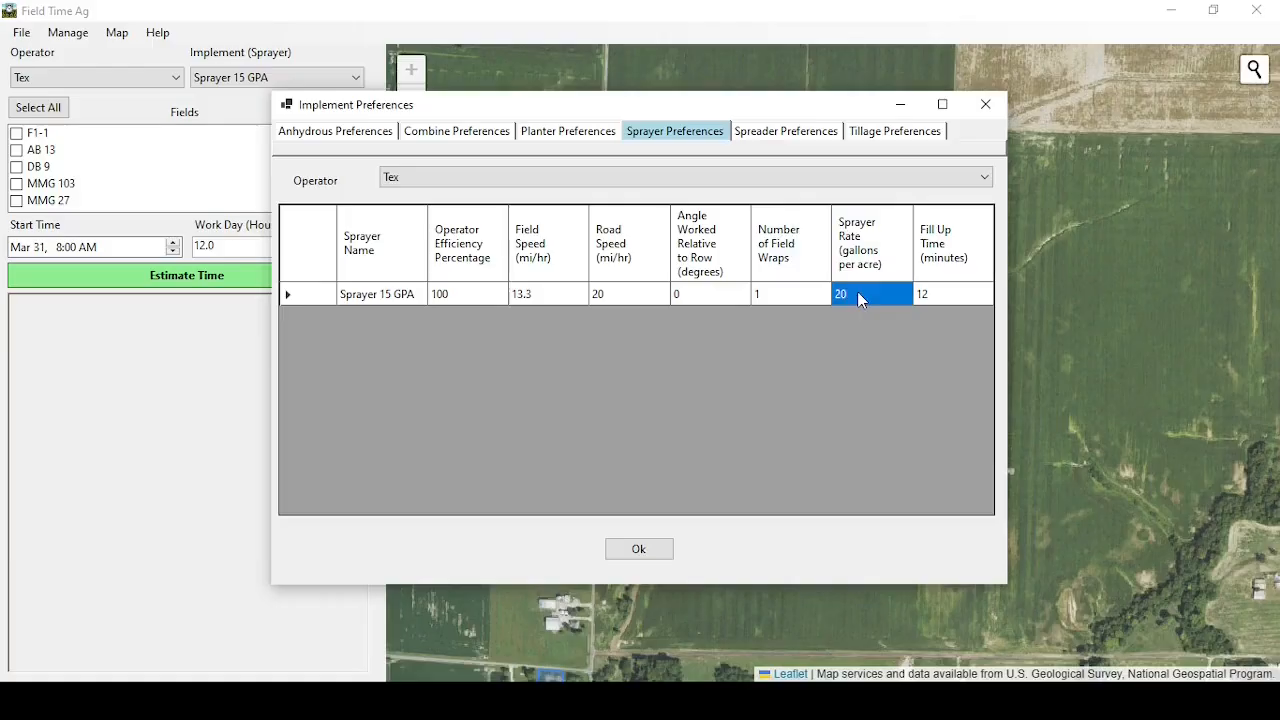
type("15")
left_click(640, 549)
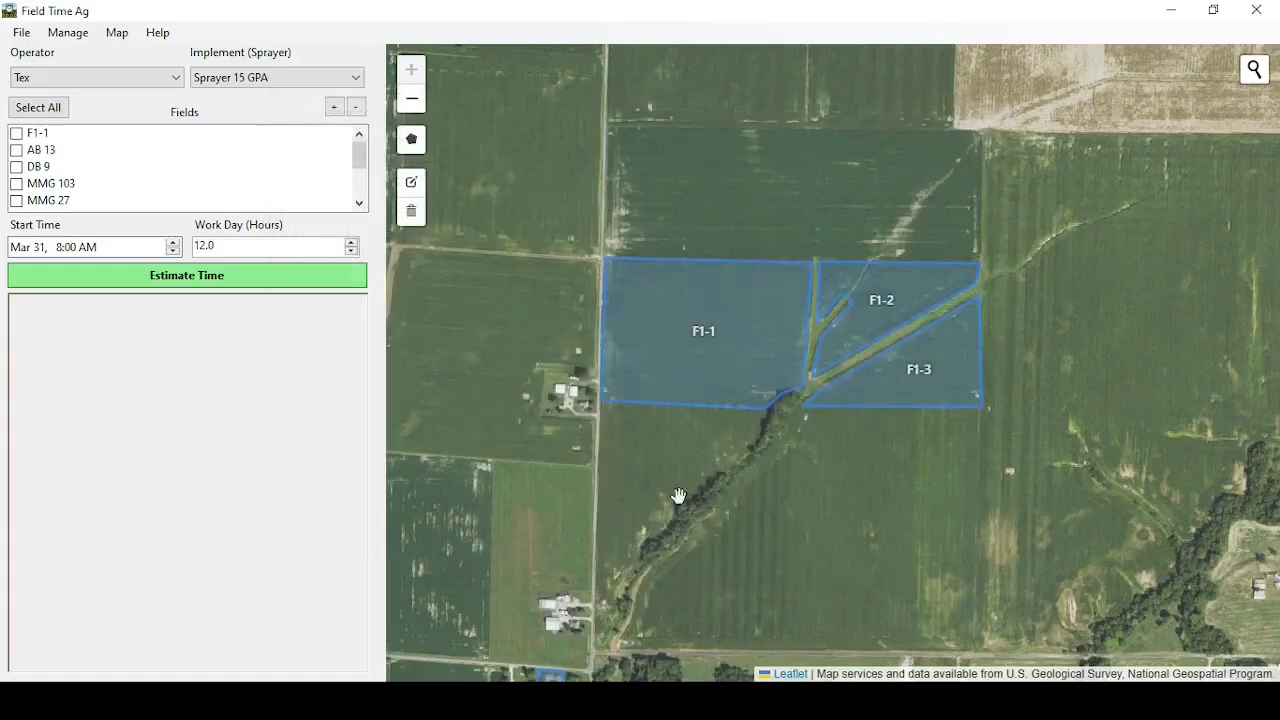
Estimate the spraying time for fields F1-1, F1-2 and F1-3 with Sprayer 15 GPA, and clear the field selection
left_click(755, 336)
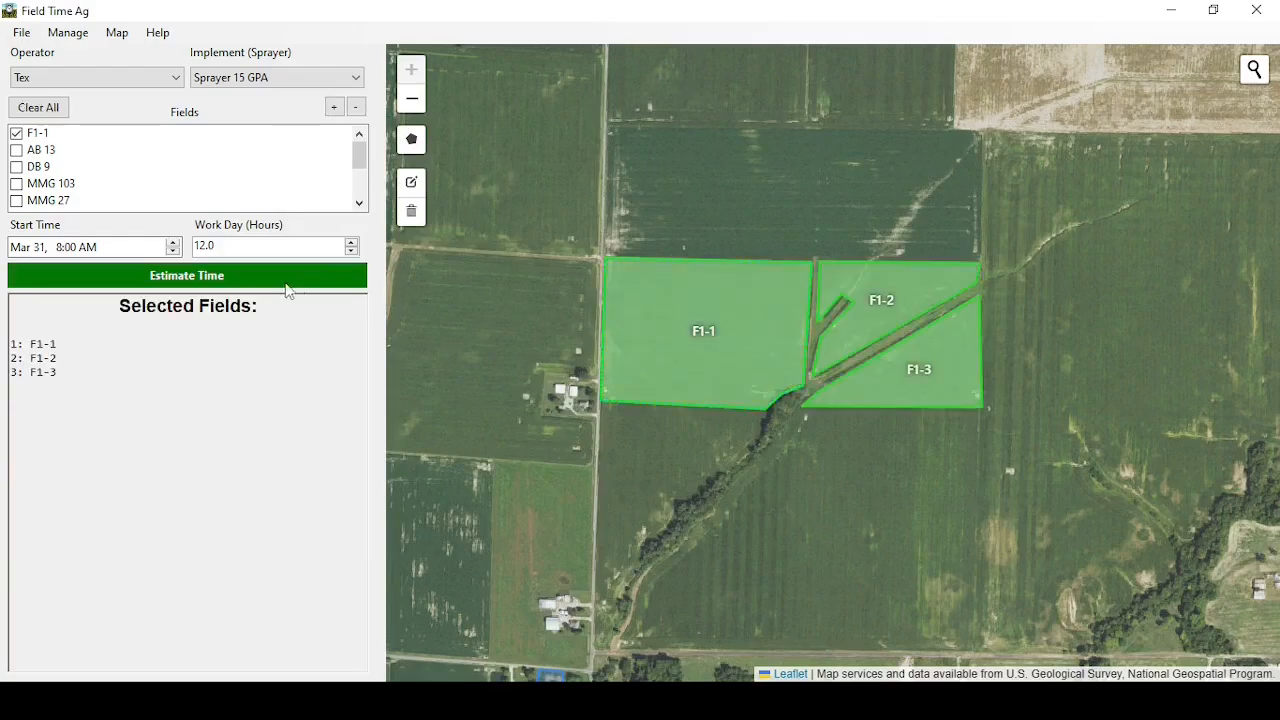
left_click(245, 276)
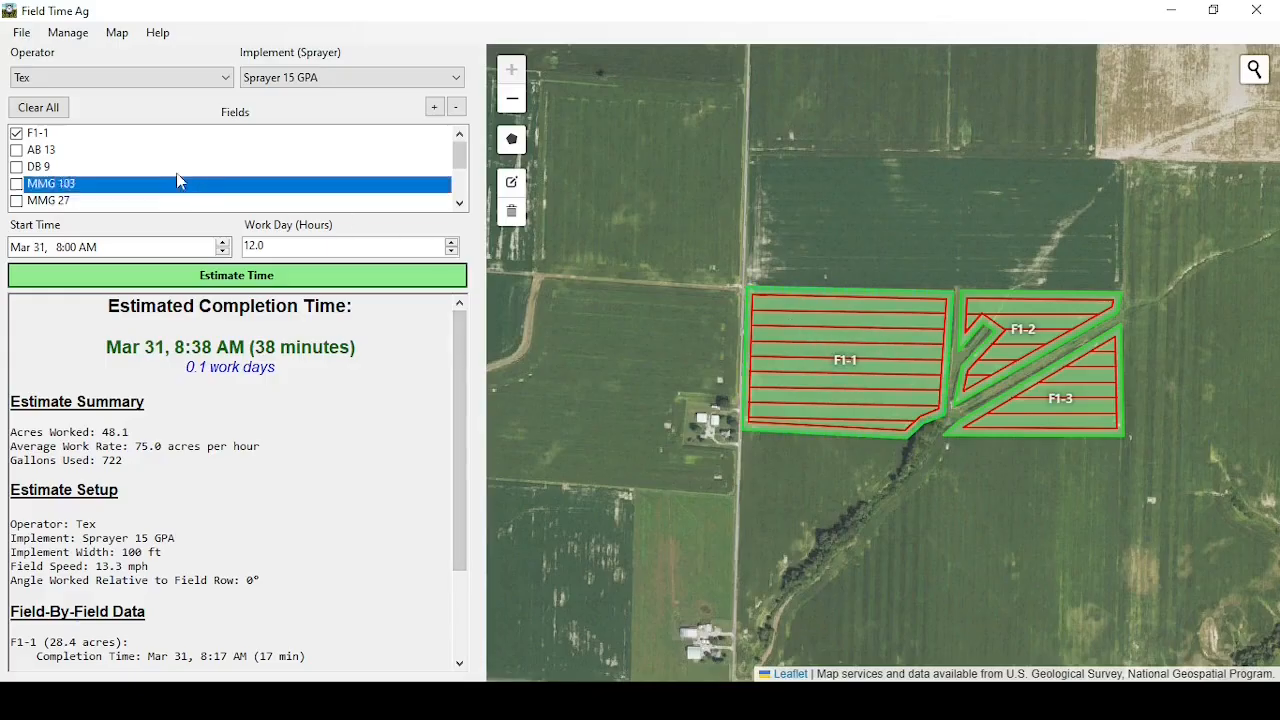
left_click(50, 112)
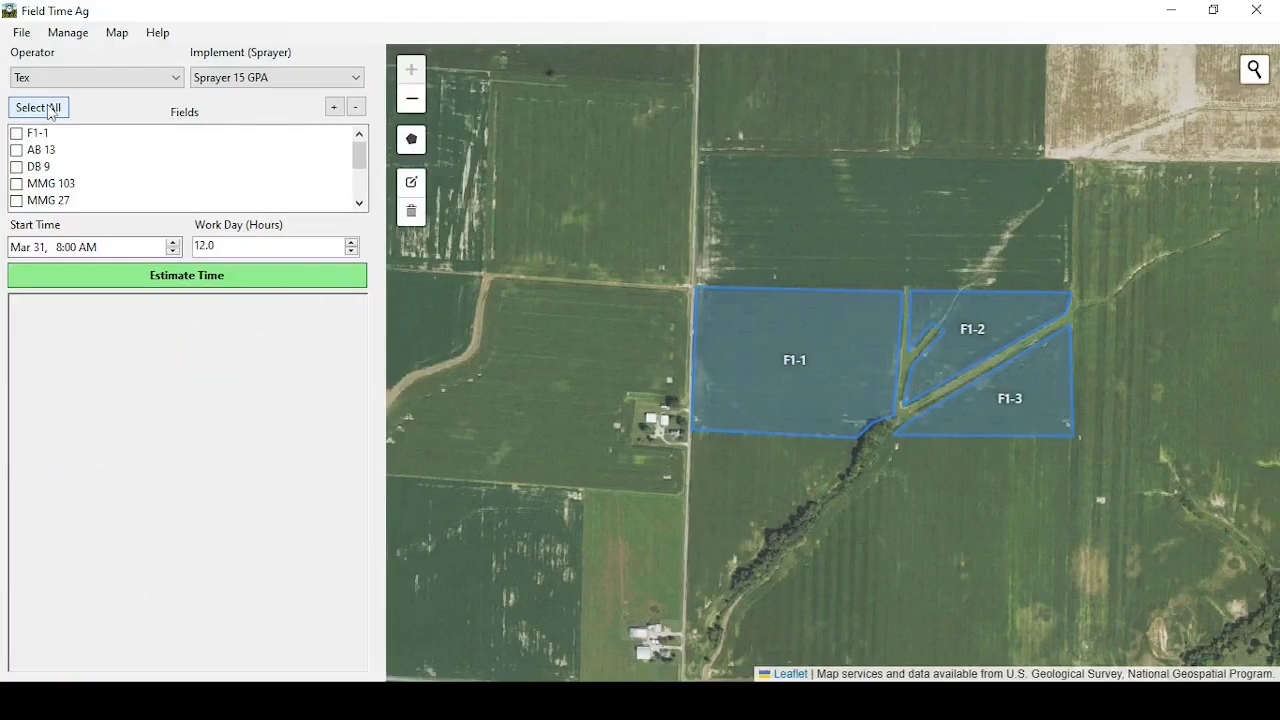
Add a tillage implement named "FC" with a width of 34 feet in implement management
left_click(75, 43)
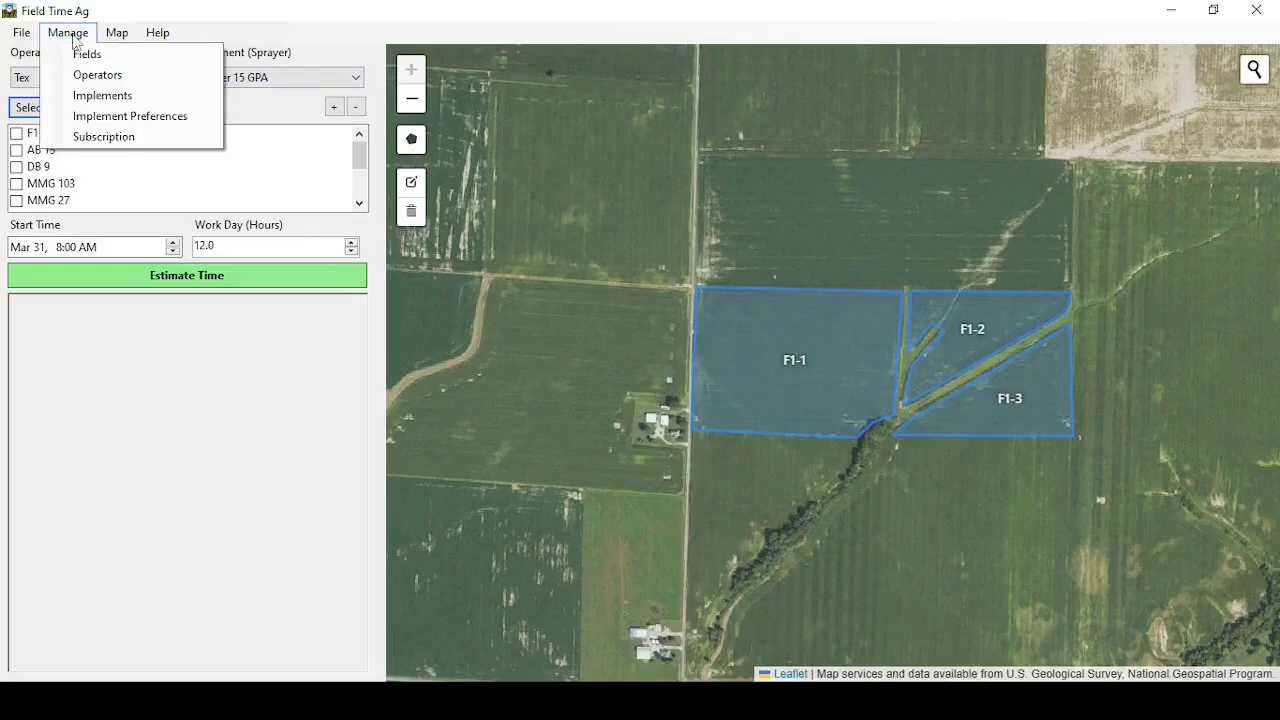
left_click(104, 96)
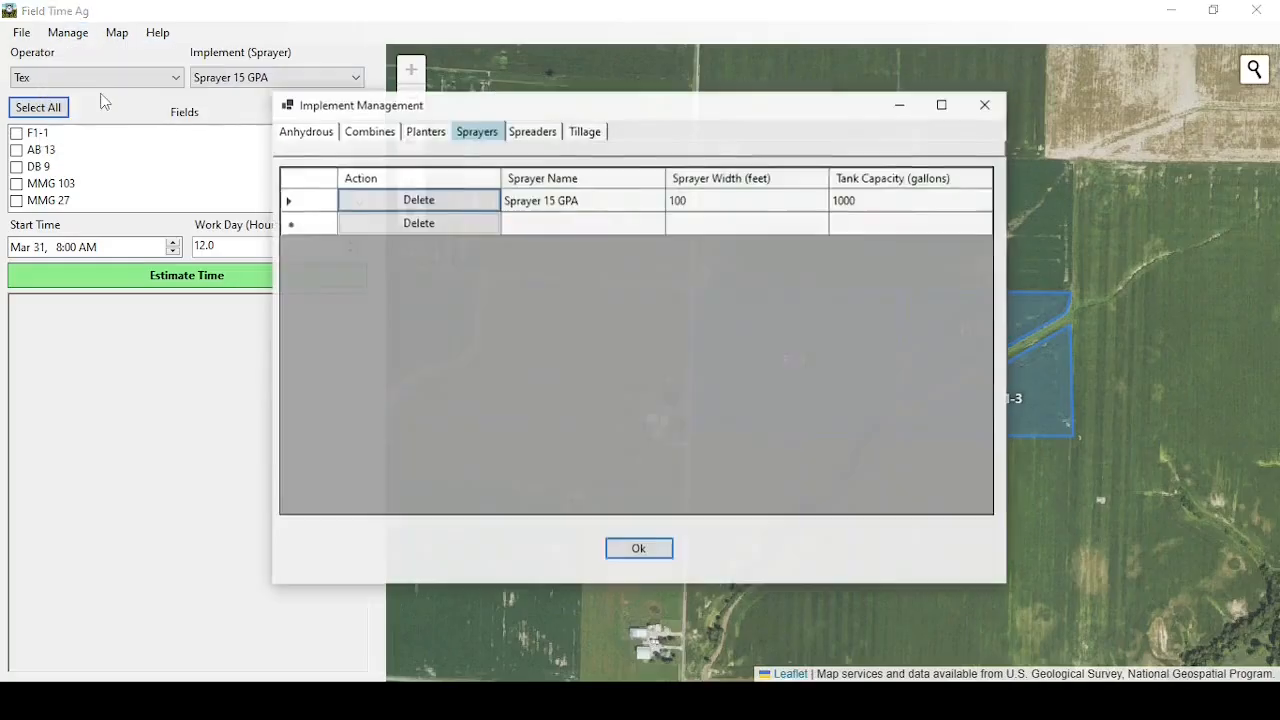
left_click(590, 133)
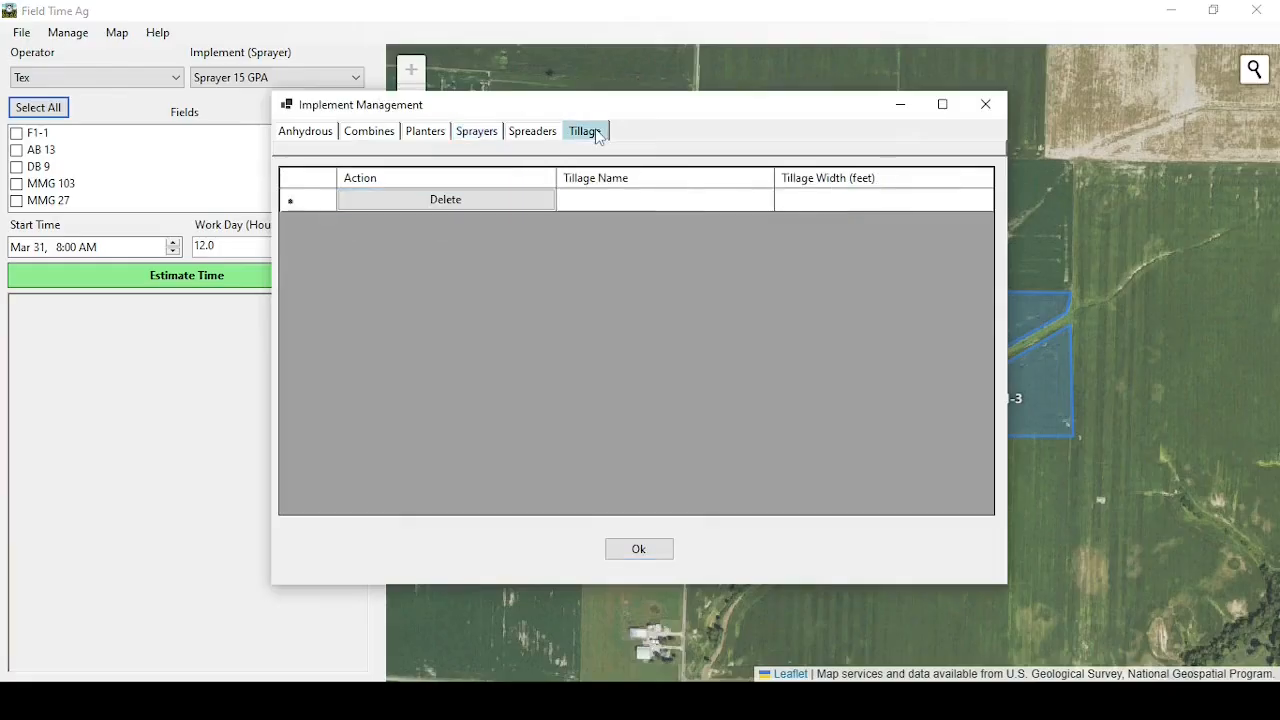
left_click(605, 201)
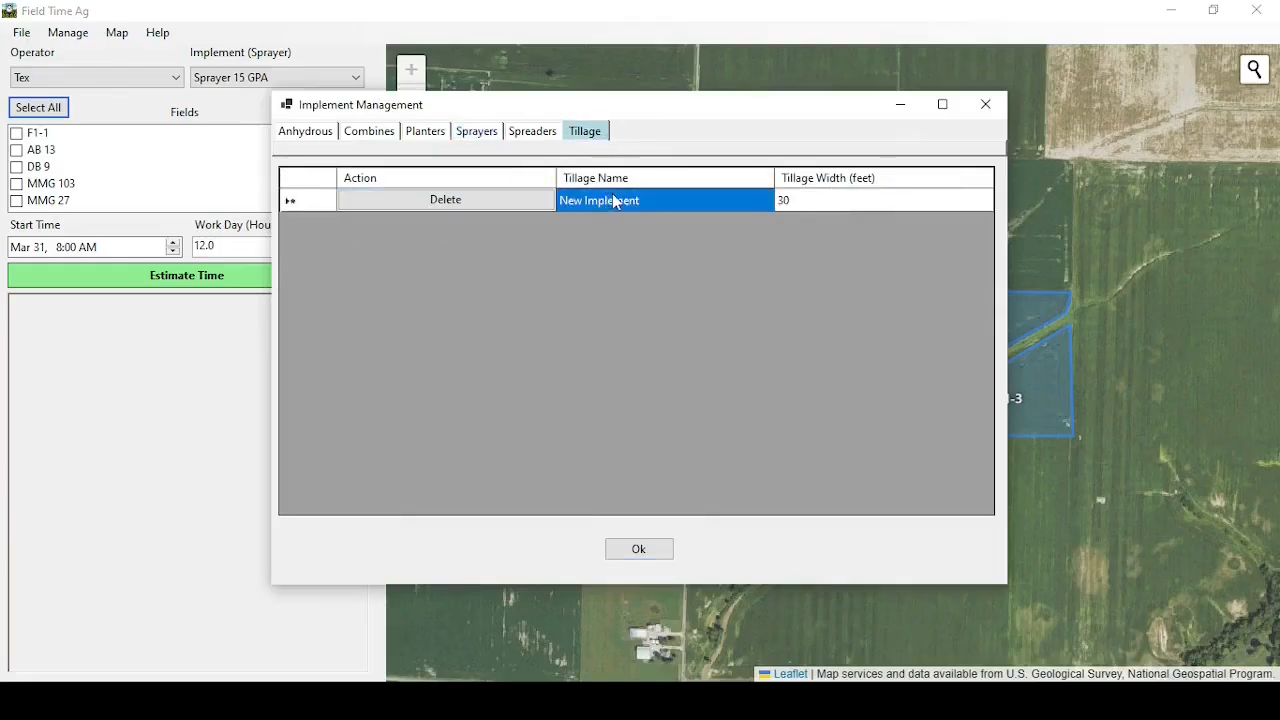
type("FC")
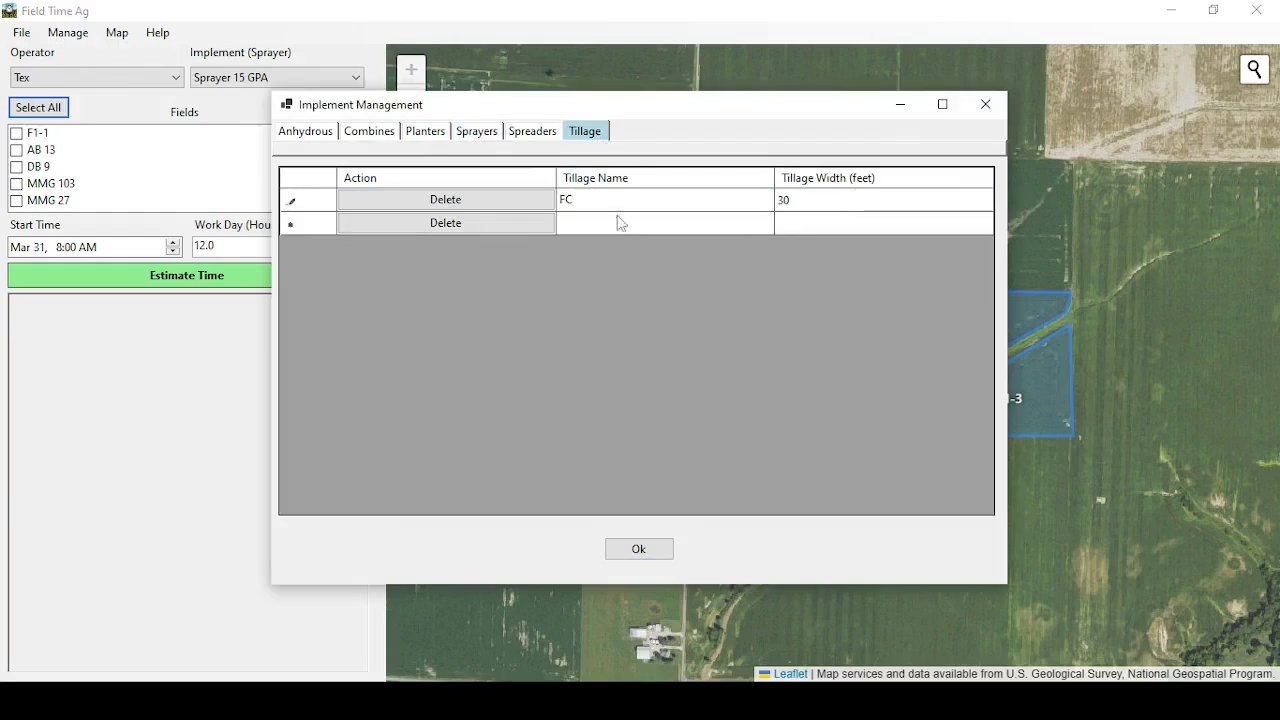
left_click(815, 201)
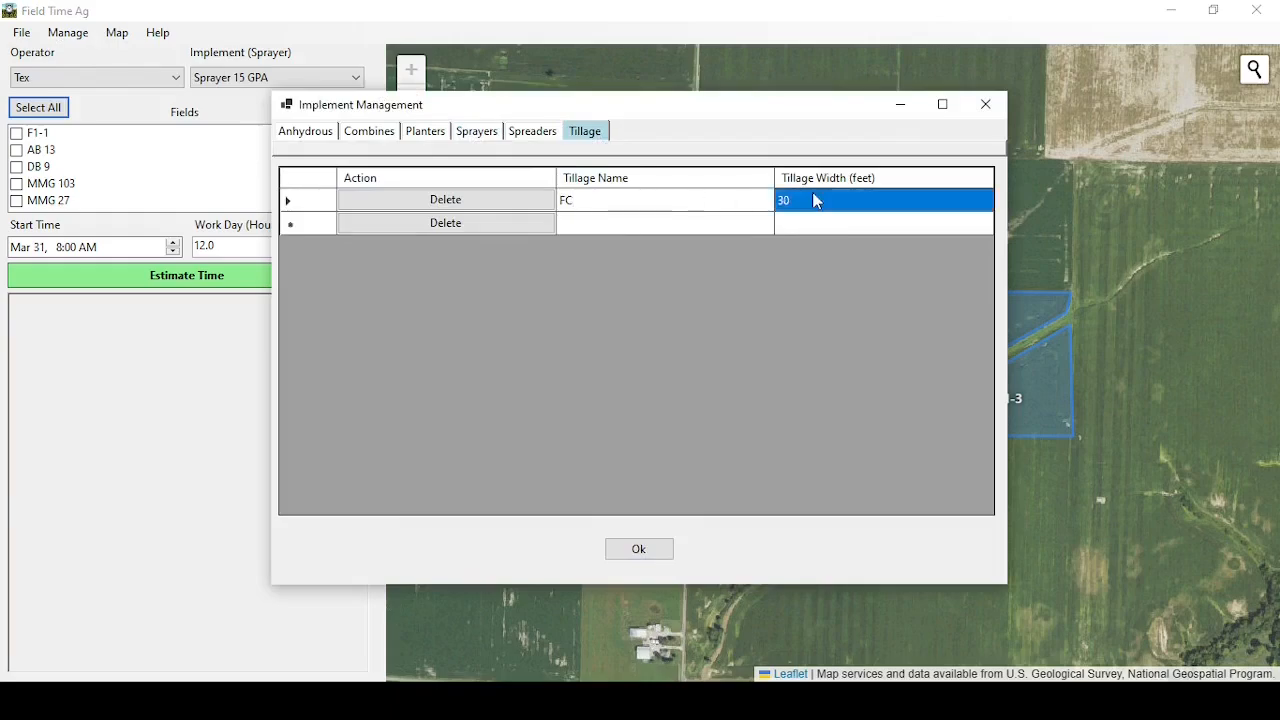
type("34")
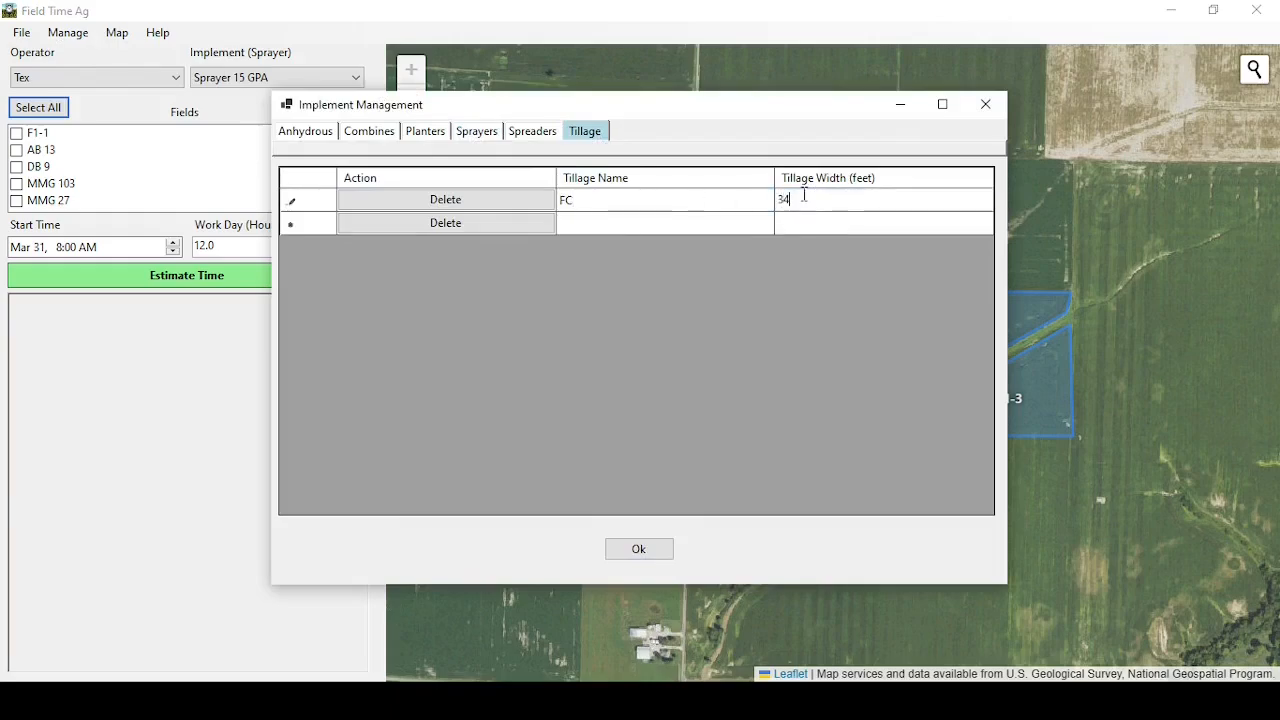
Add a second tillage implement named "FC2" with a width of 25 feet and close implement management
left_click(608, 224)
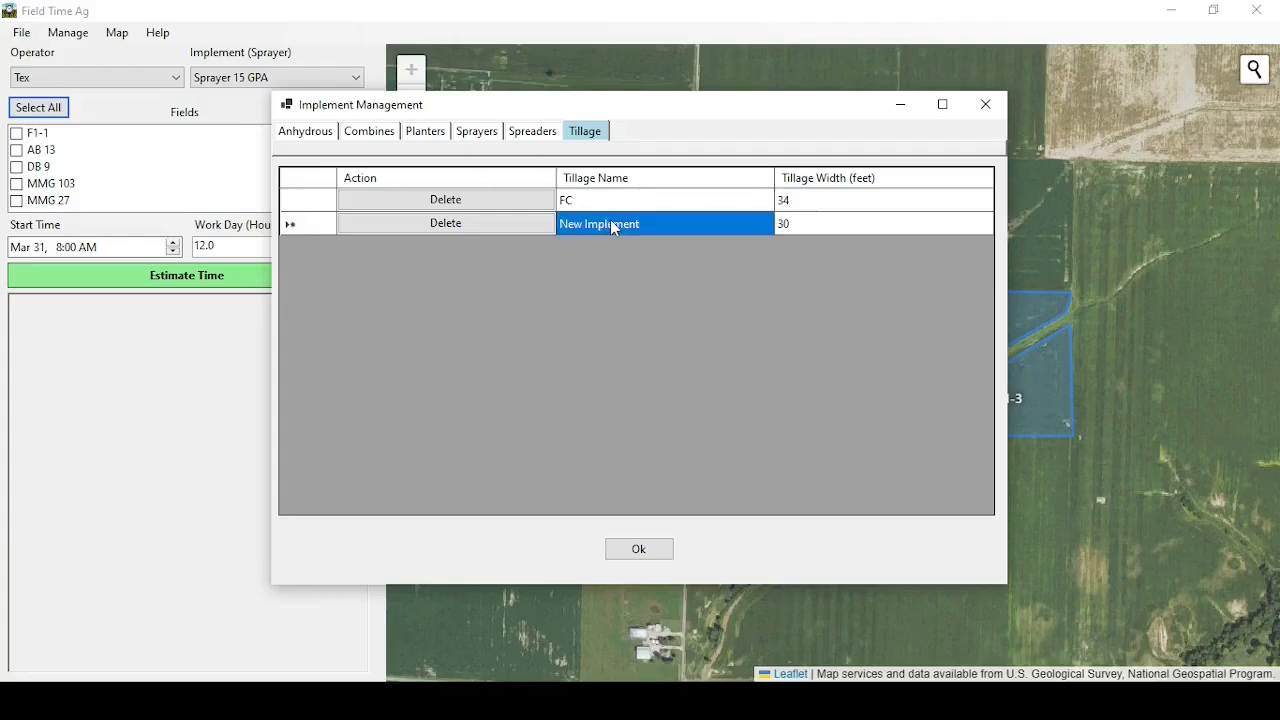
type("FC2")
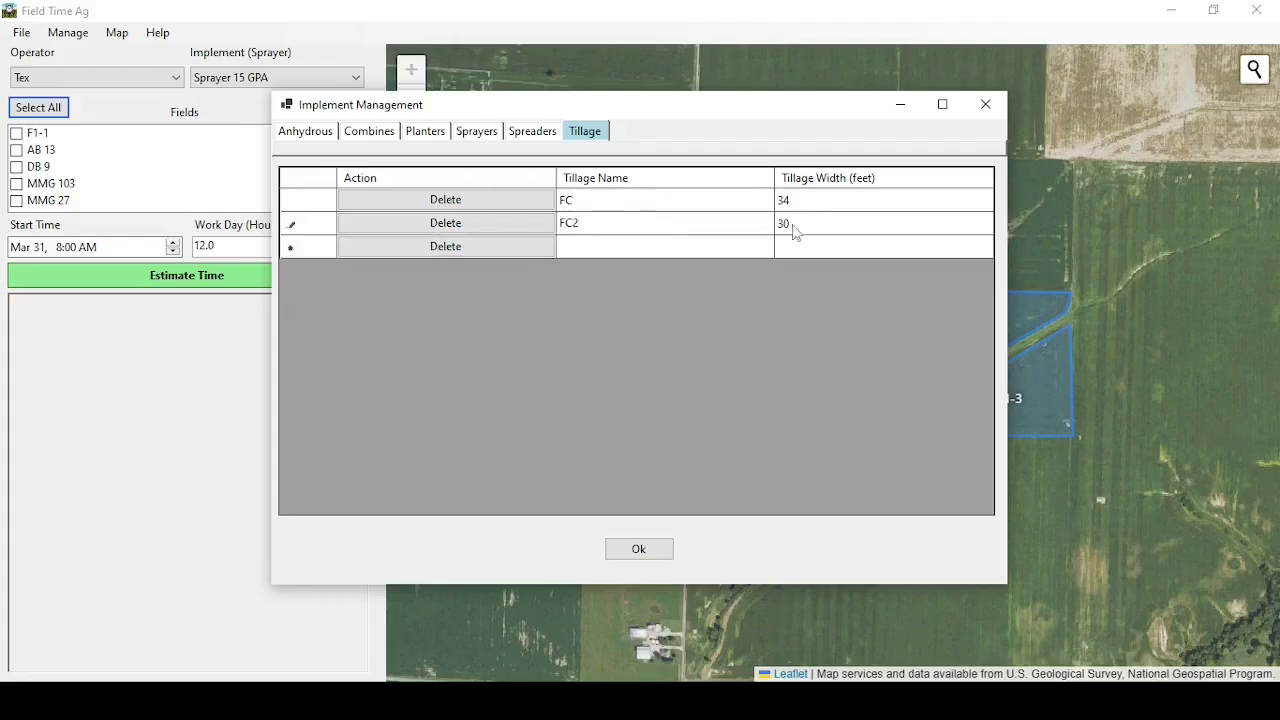
left_click(816, 229)
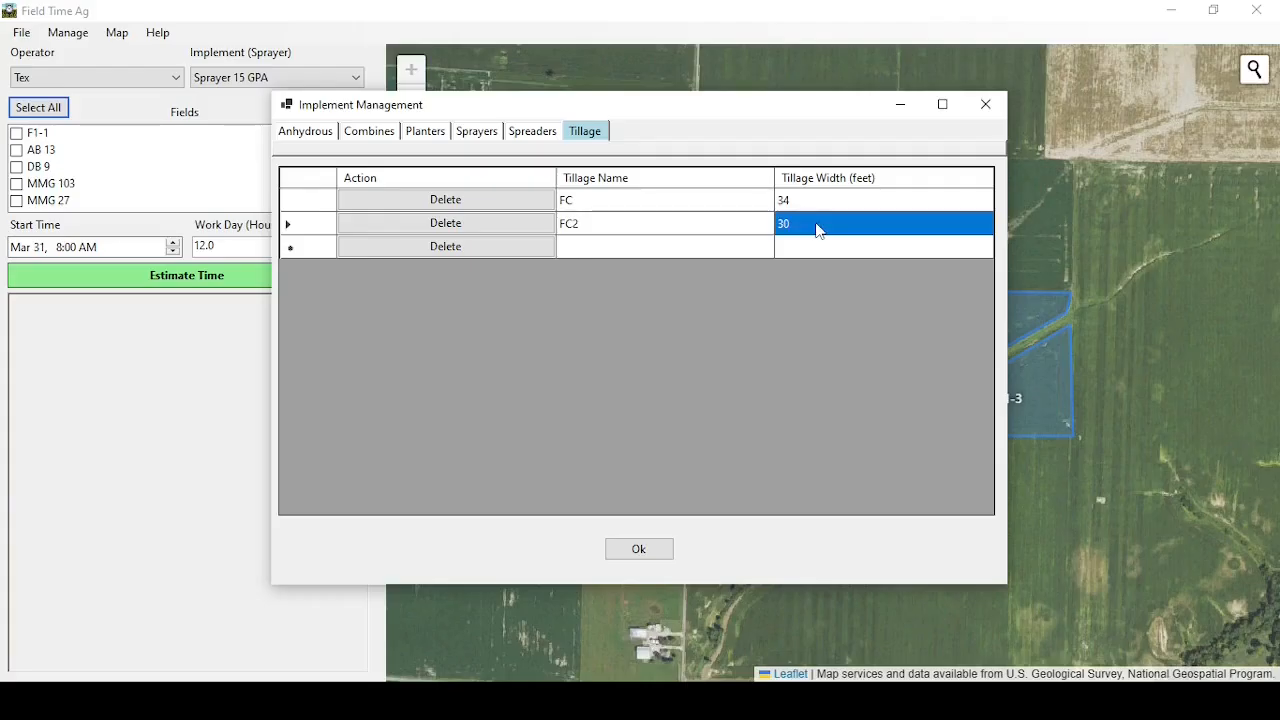
type("25")
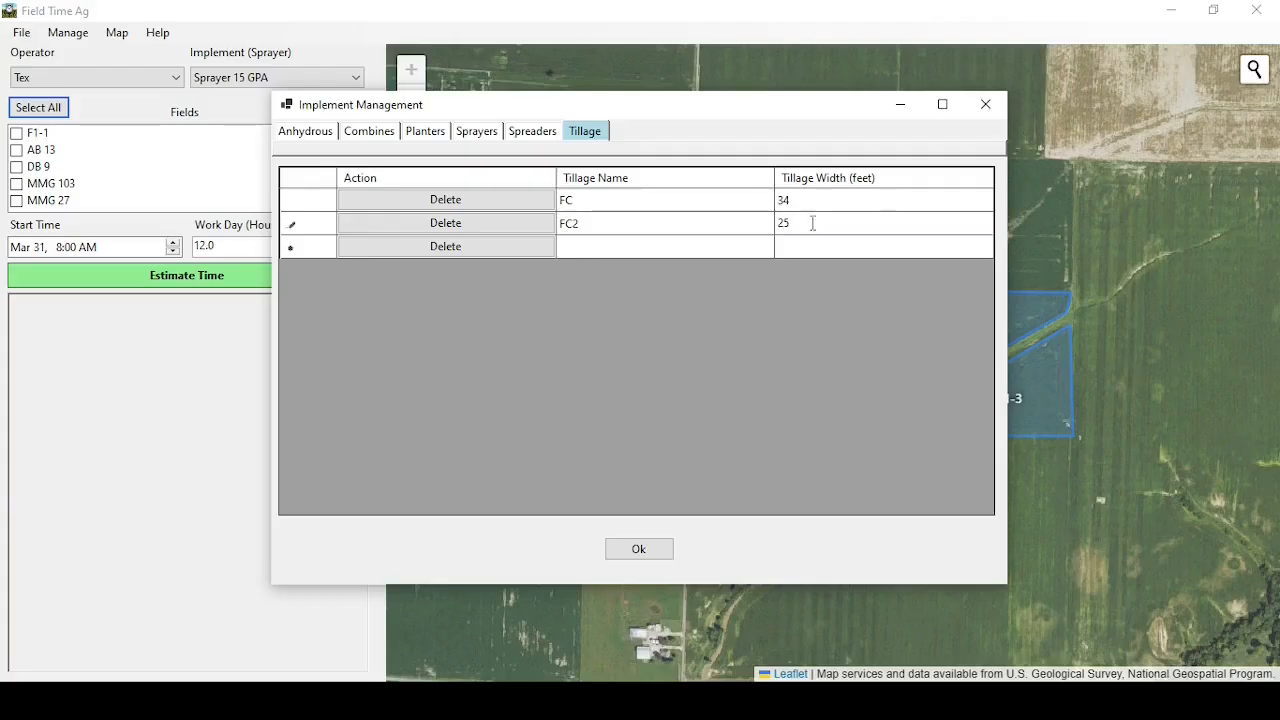
left_click(645, 556)
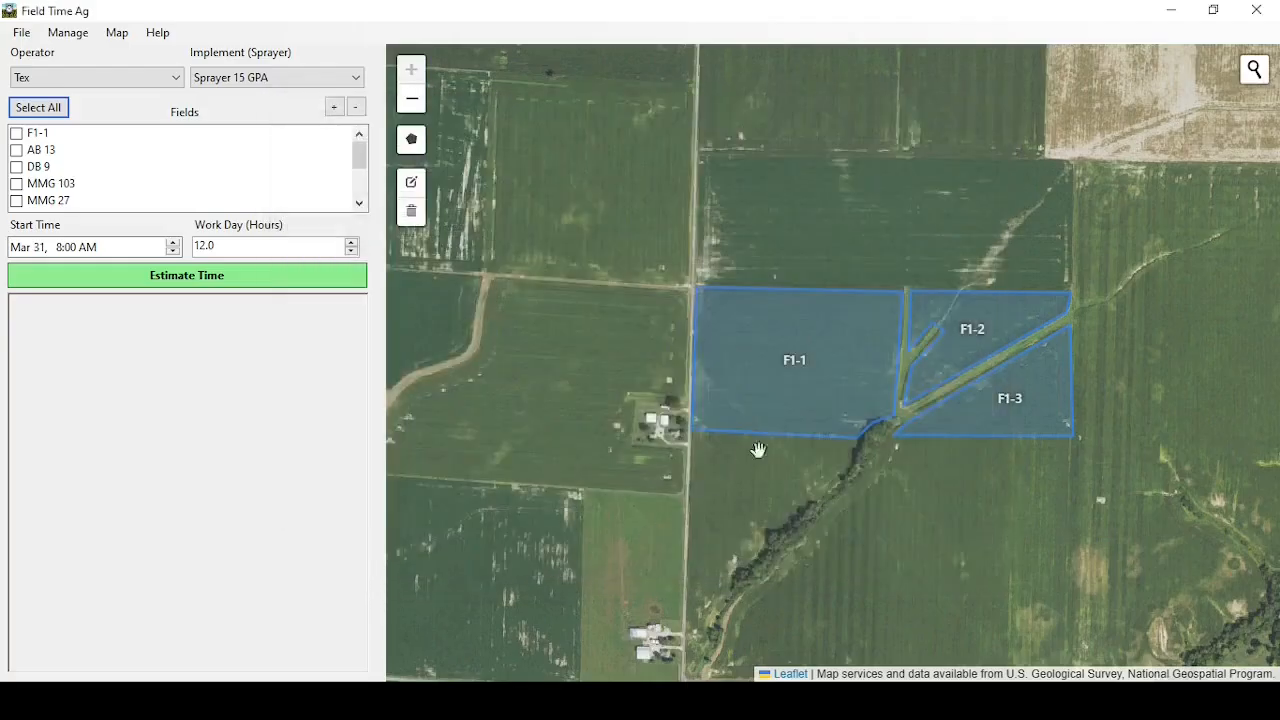
Select fields F1-1, F1-2 and F1-3 on the map and estimate their tillage time with implement FC
left_click_drag(831, 515, 811, 463)
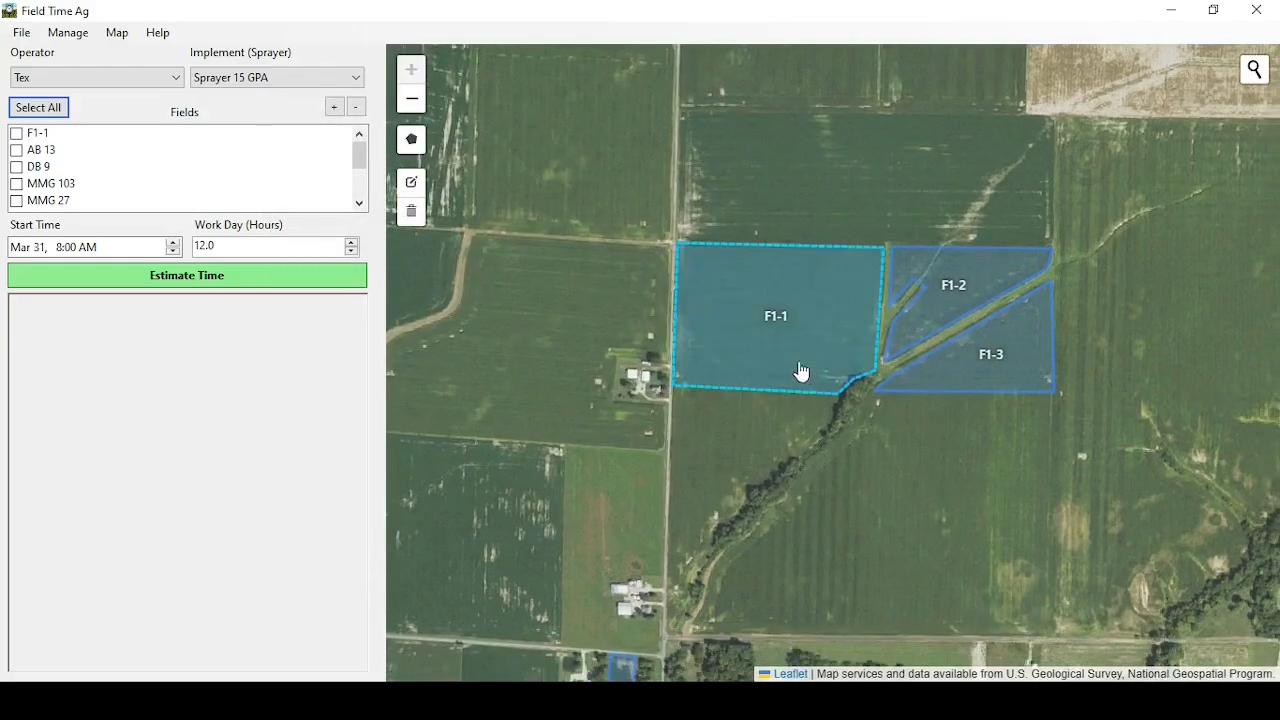
left_click(768, 348)
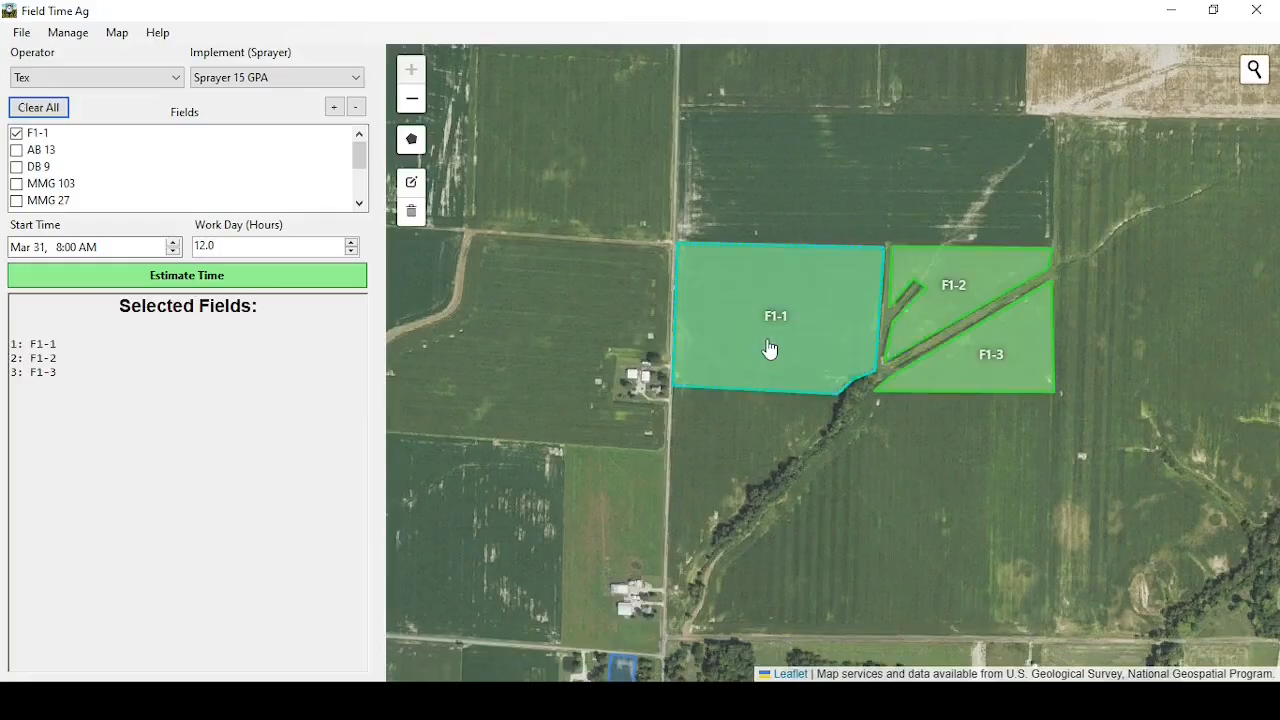
left_click(263, 78)
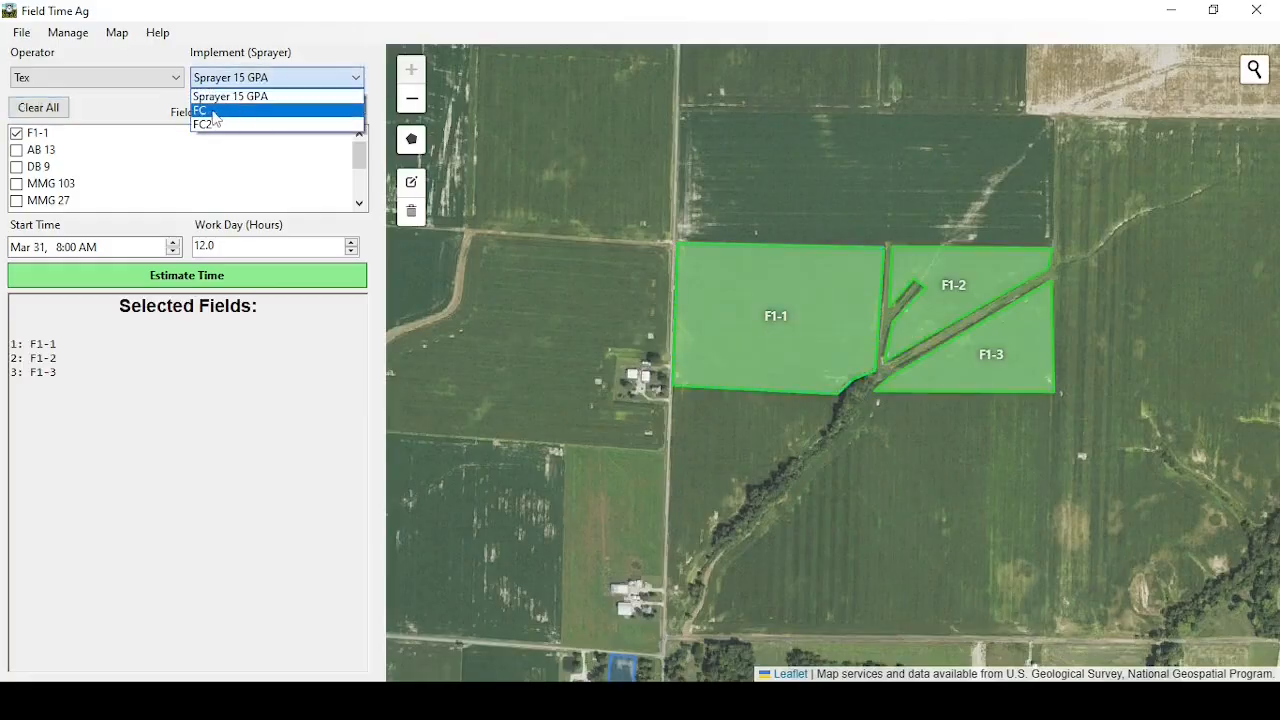
left_click(208, 111)
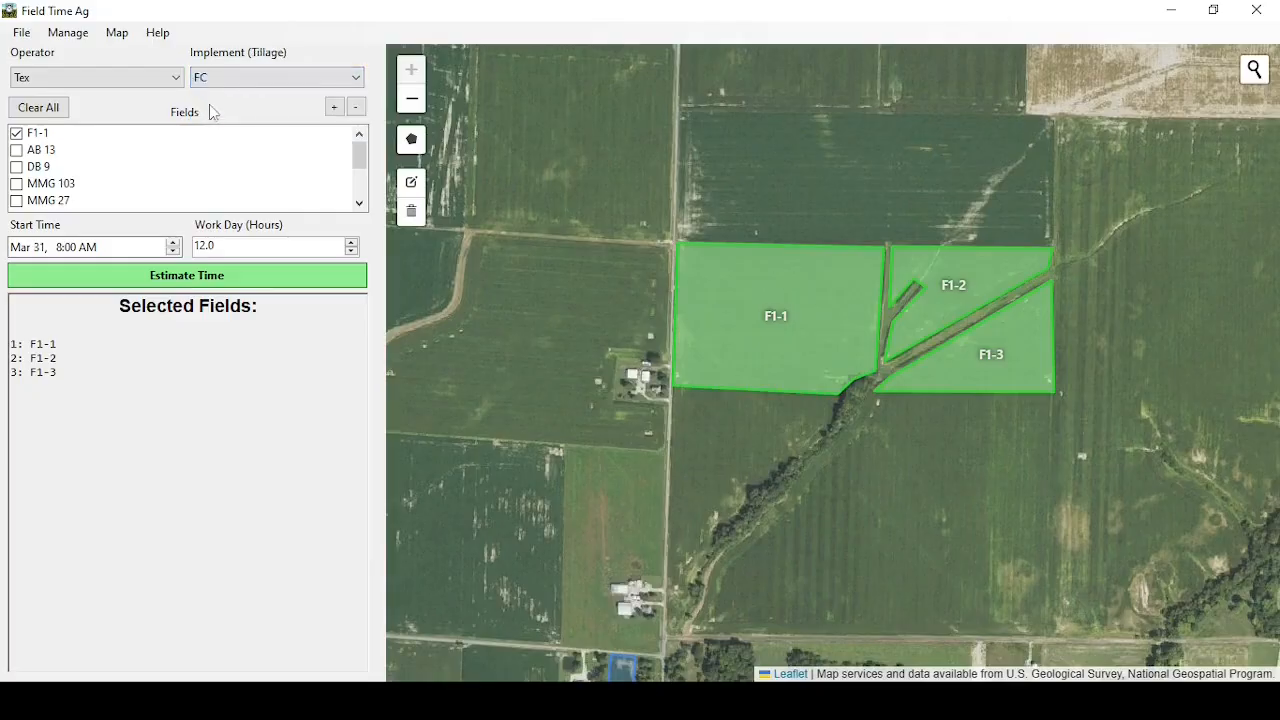
left_click(222, 284)
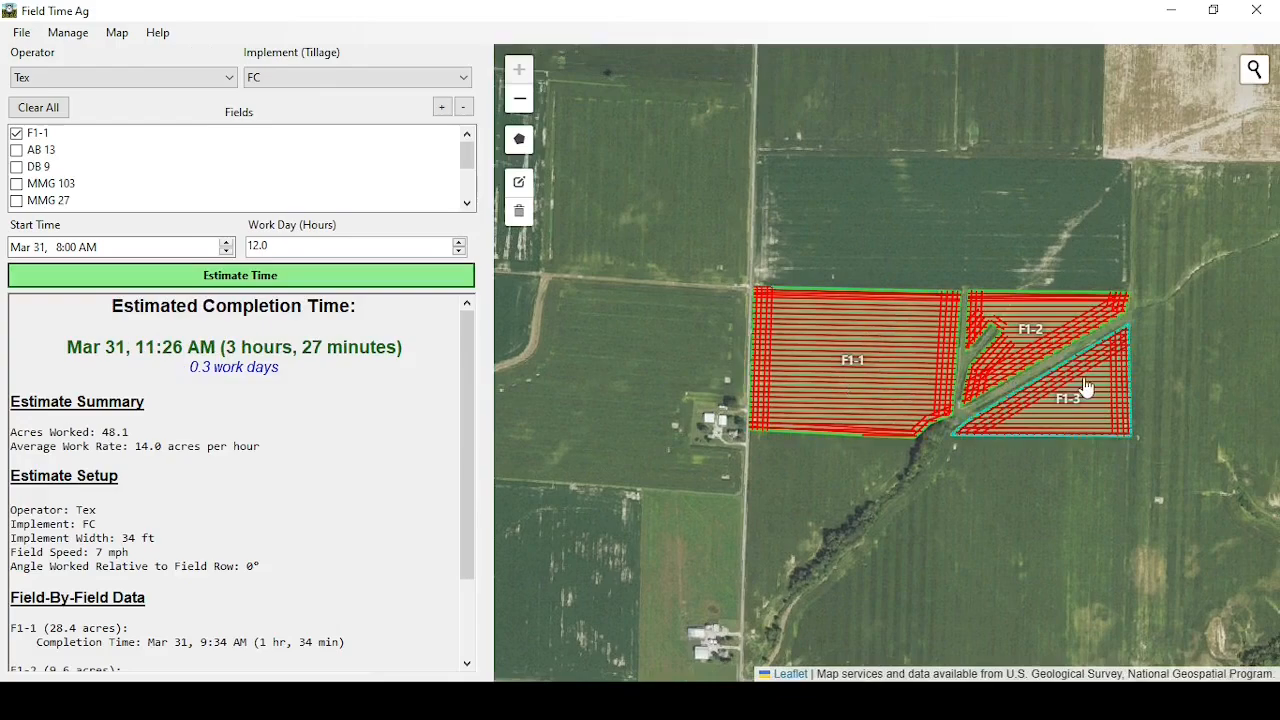
Set FC's angle worked relative to the row to 20 degrees in the tillage preferences, and re-estimate the time
left_click(70, 36)
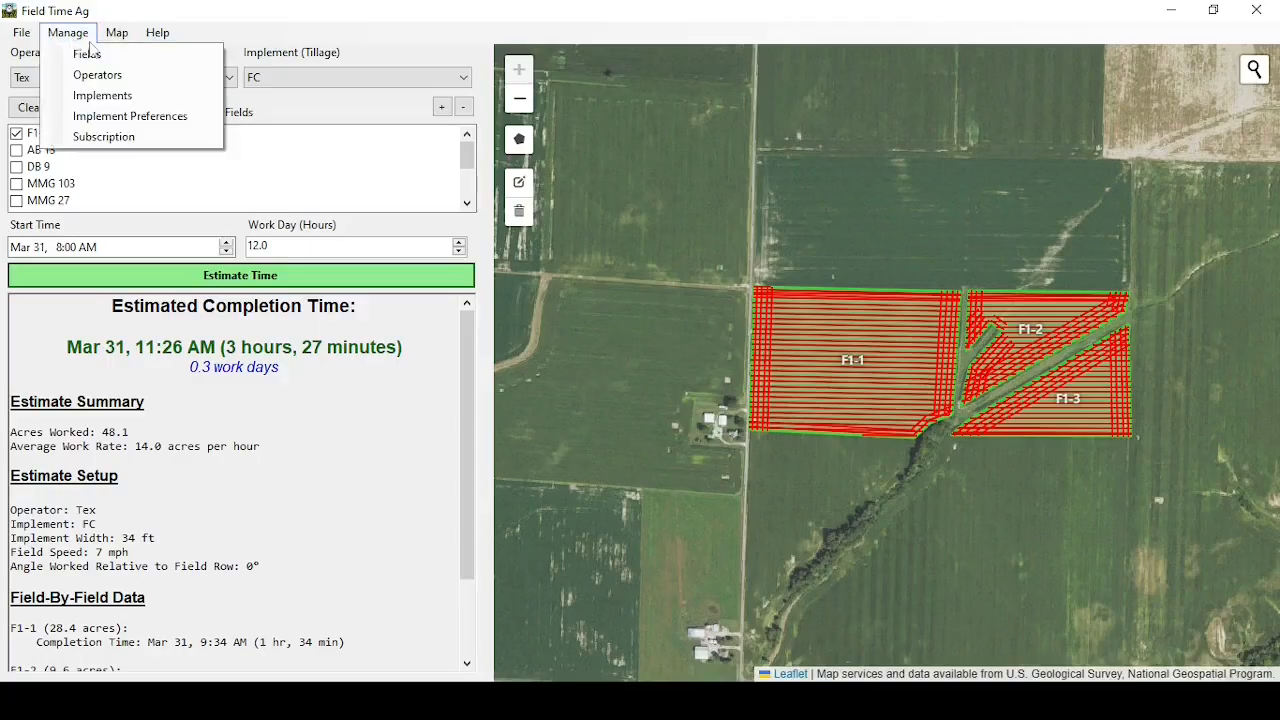
left_click(124, 117)
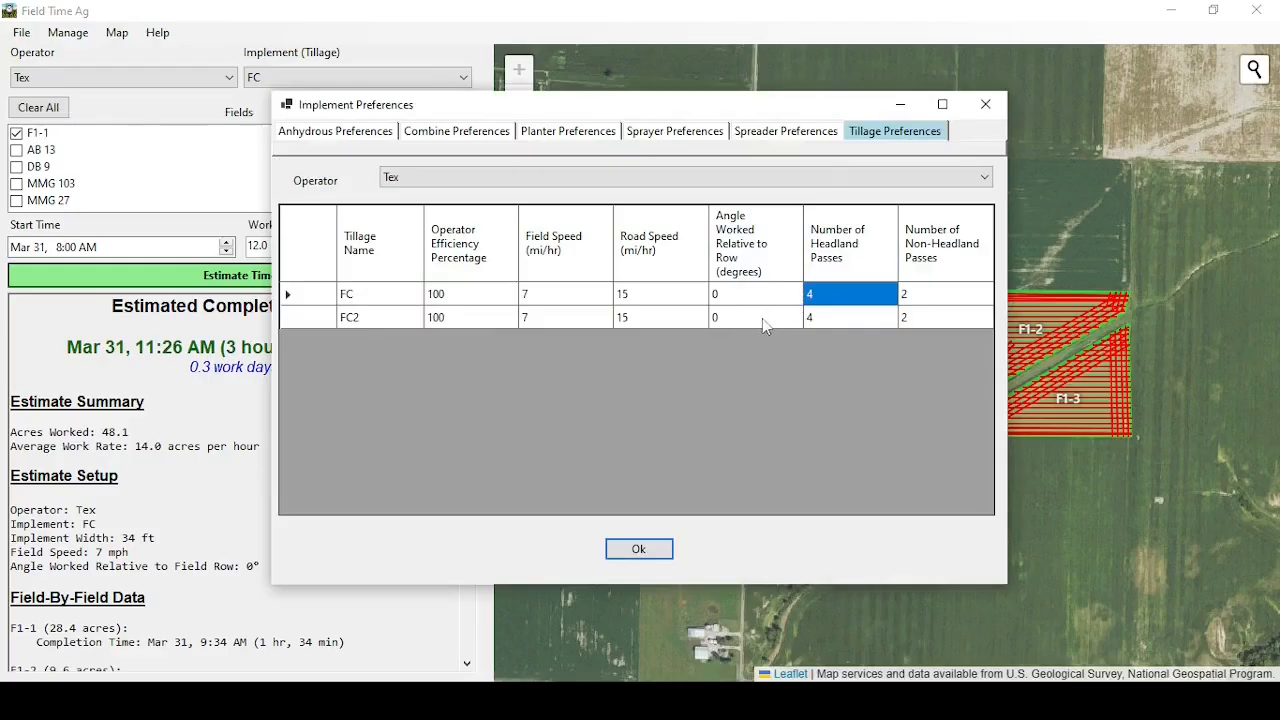
left_click(749, 300)
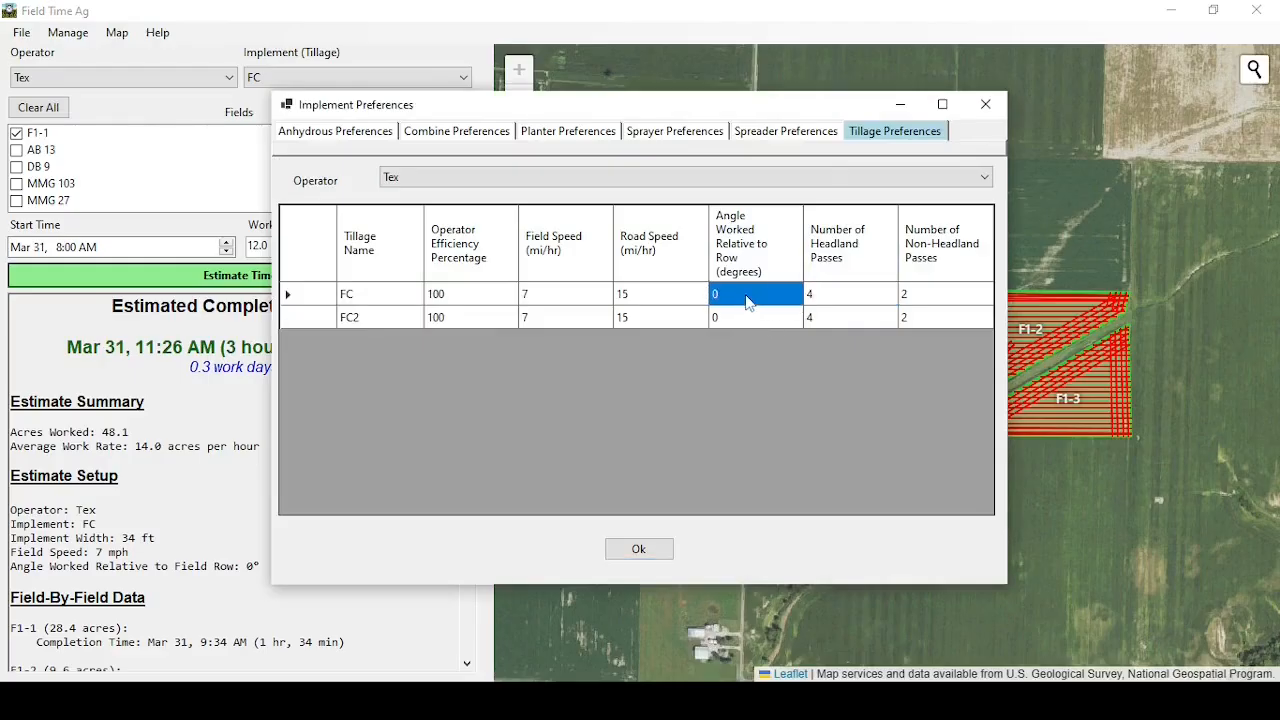
type("2")
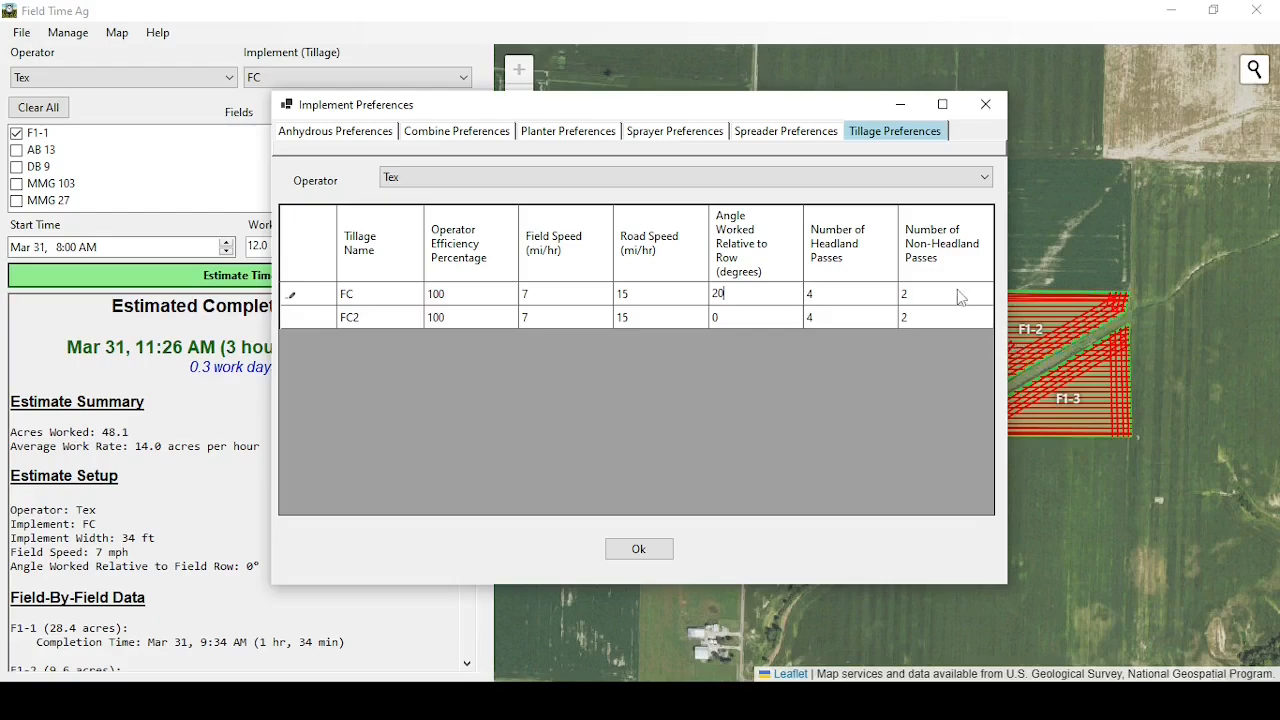
left_click(638, 549)
left_click(297, 279)
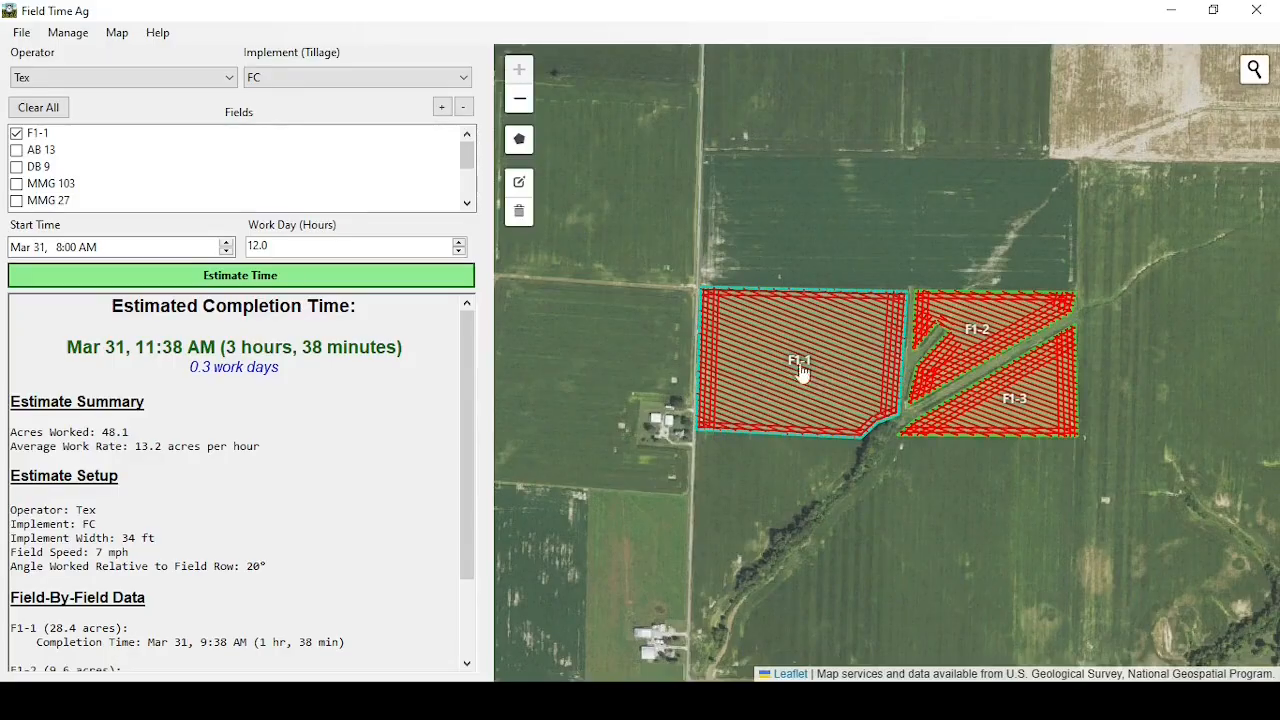
Estimate the tillage time of the selected fields with FC2 and again with FC to compare the two implements
left_click(296, 82)
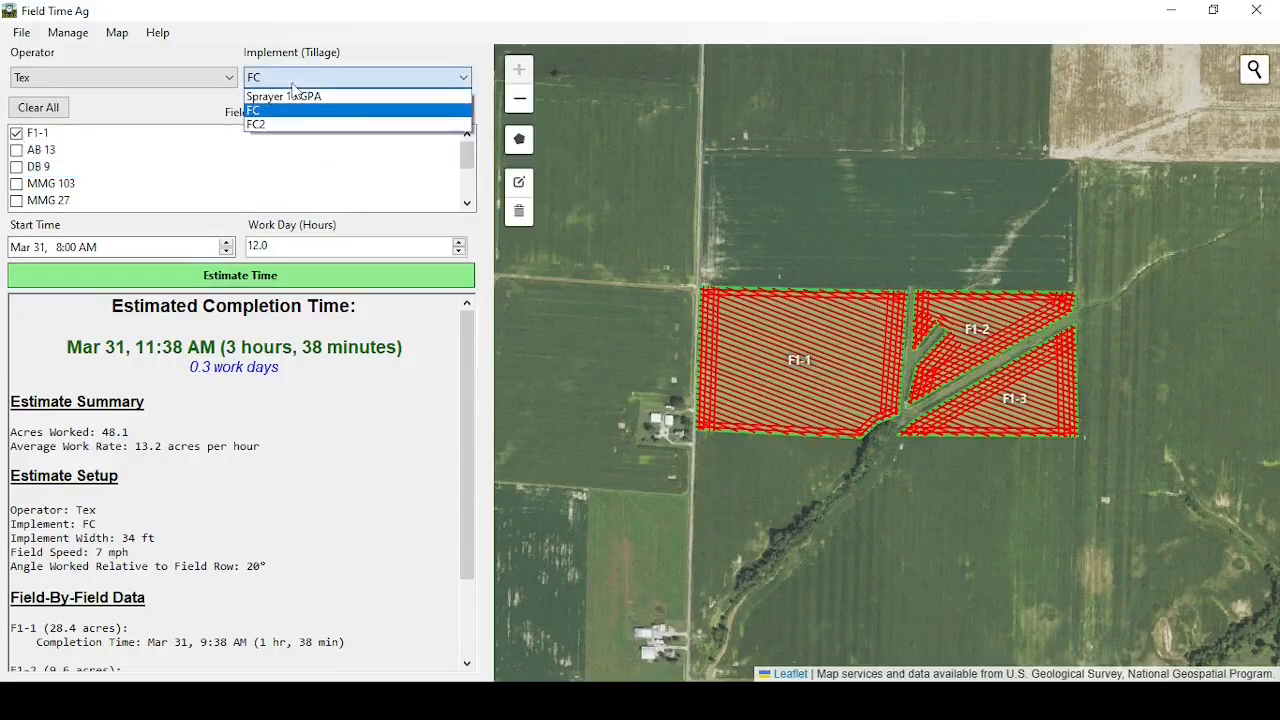
left_click(285, 126)
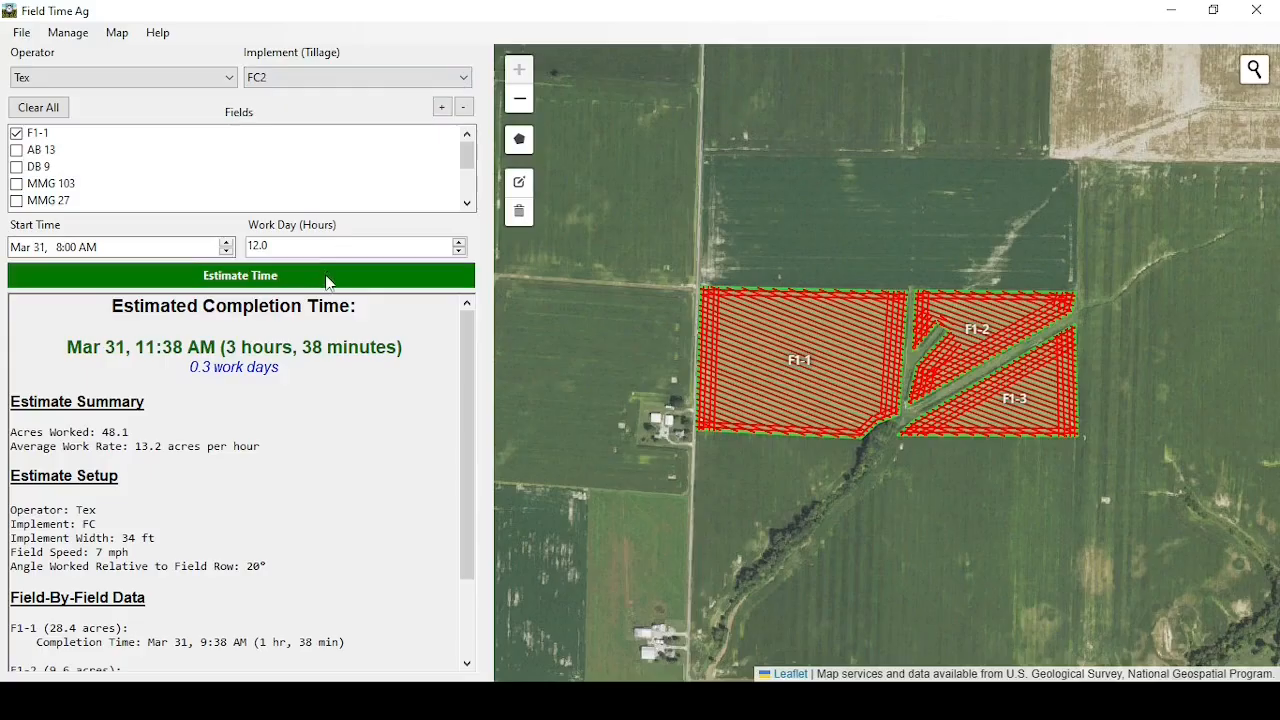
left_click(326, 284)
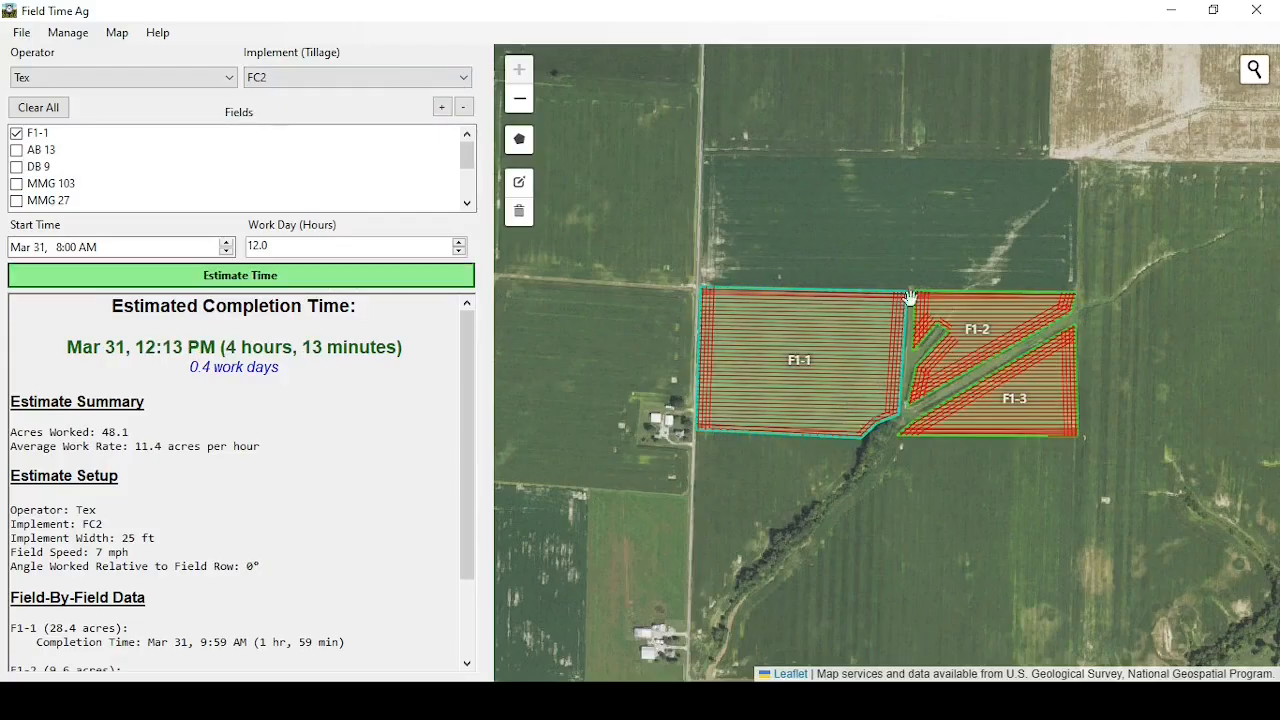
left_click(278, 87)
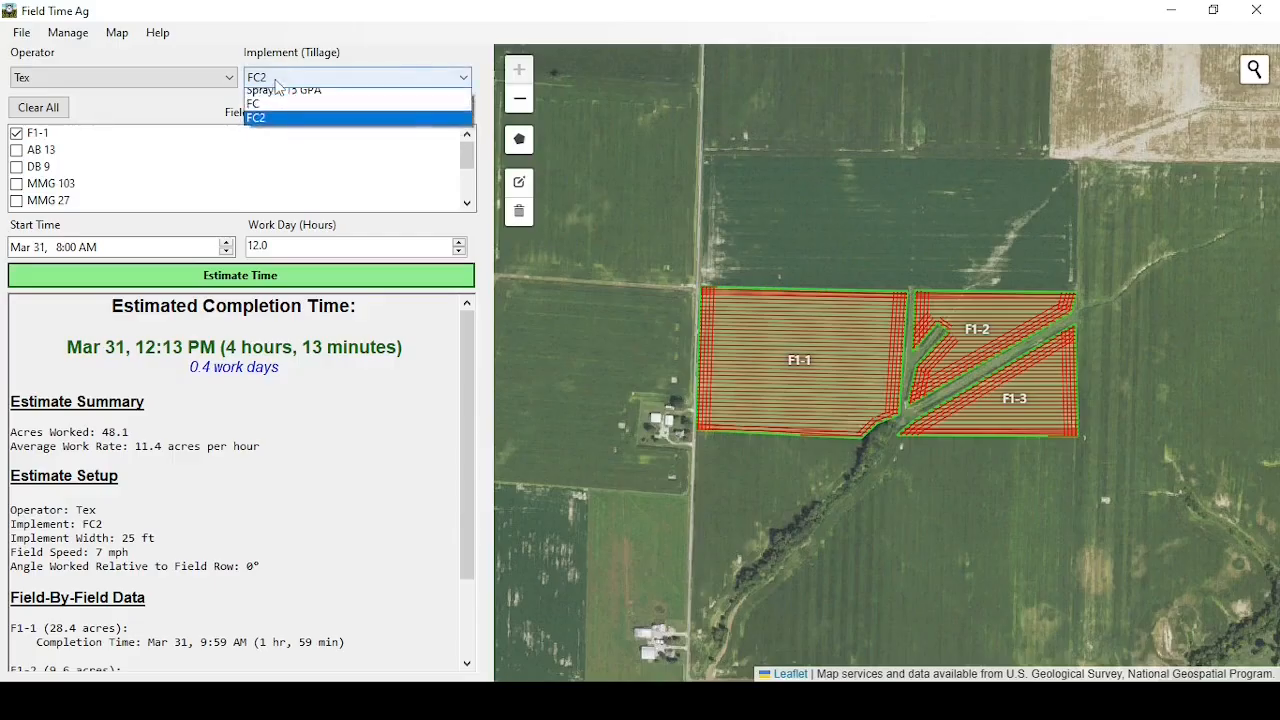
left_click(300, 106)
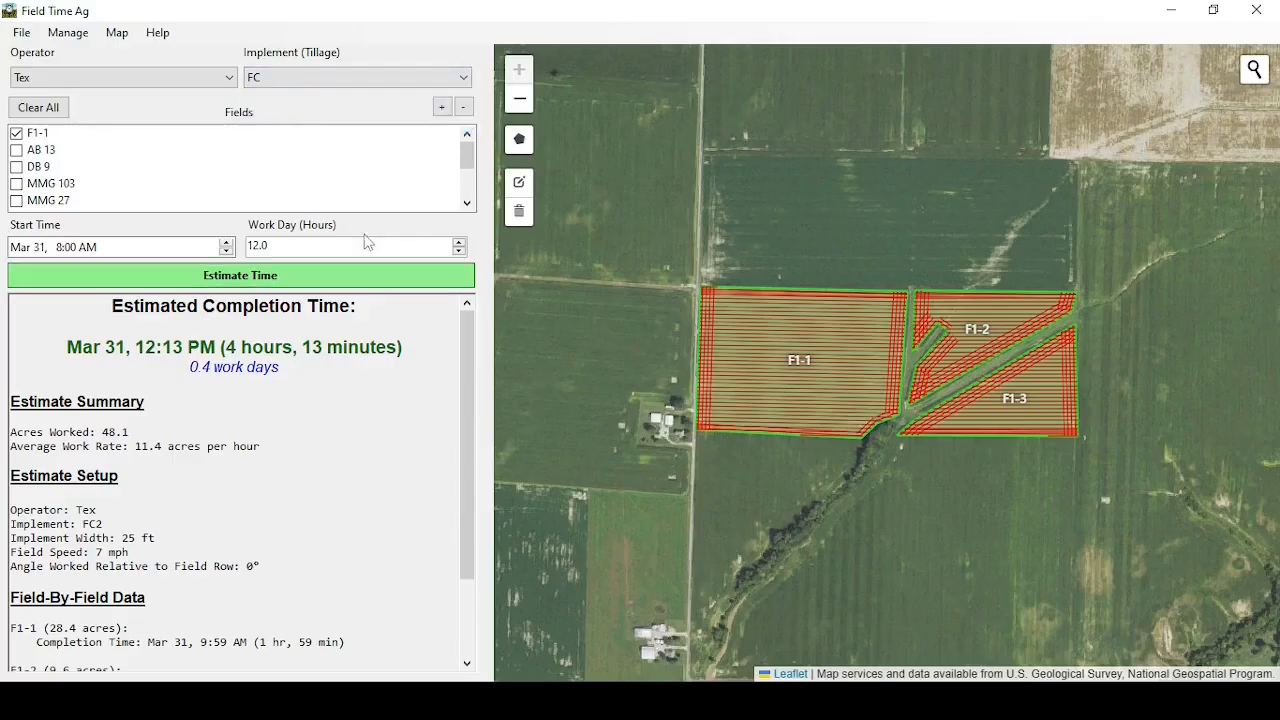
left_click(323, 279)
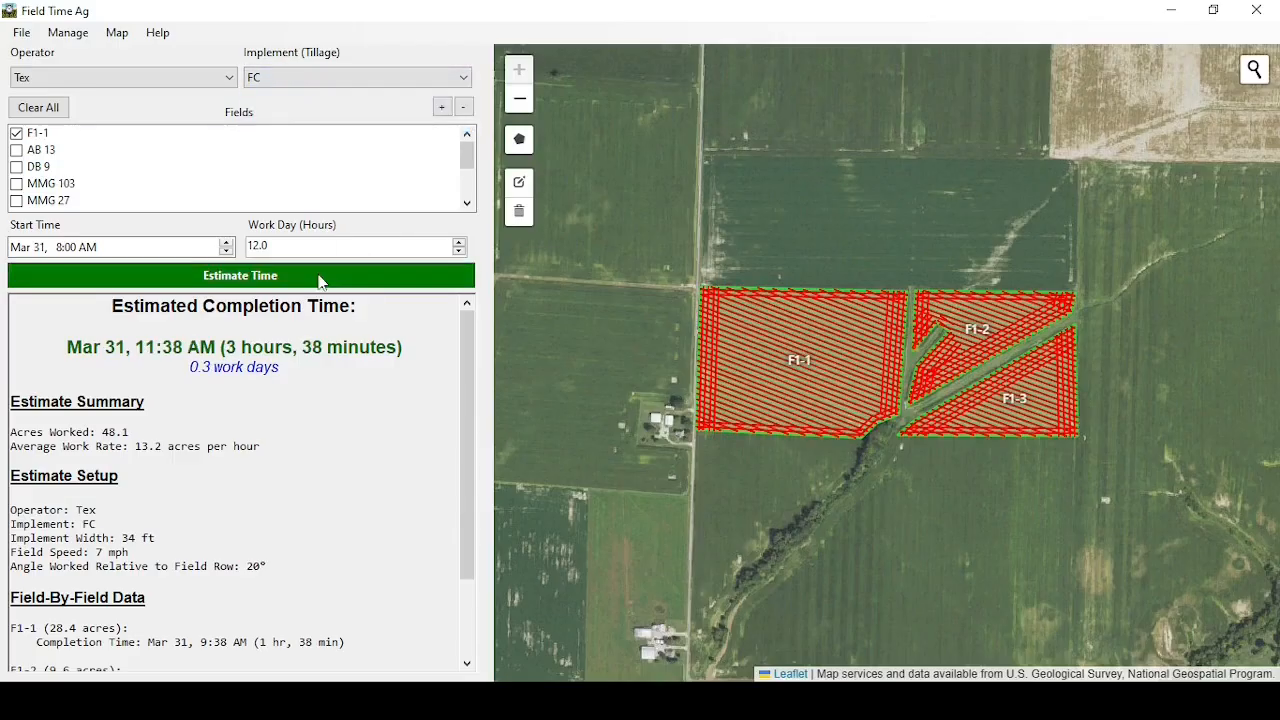
Switch the implement to Sprayer 15 GPA and add field SC 11 to the fields selected on the map
left_click(297, 88)
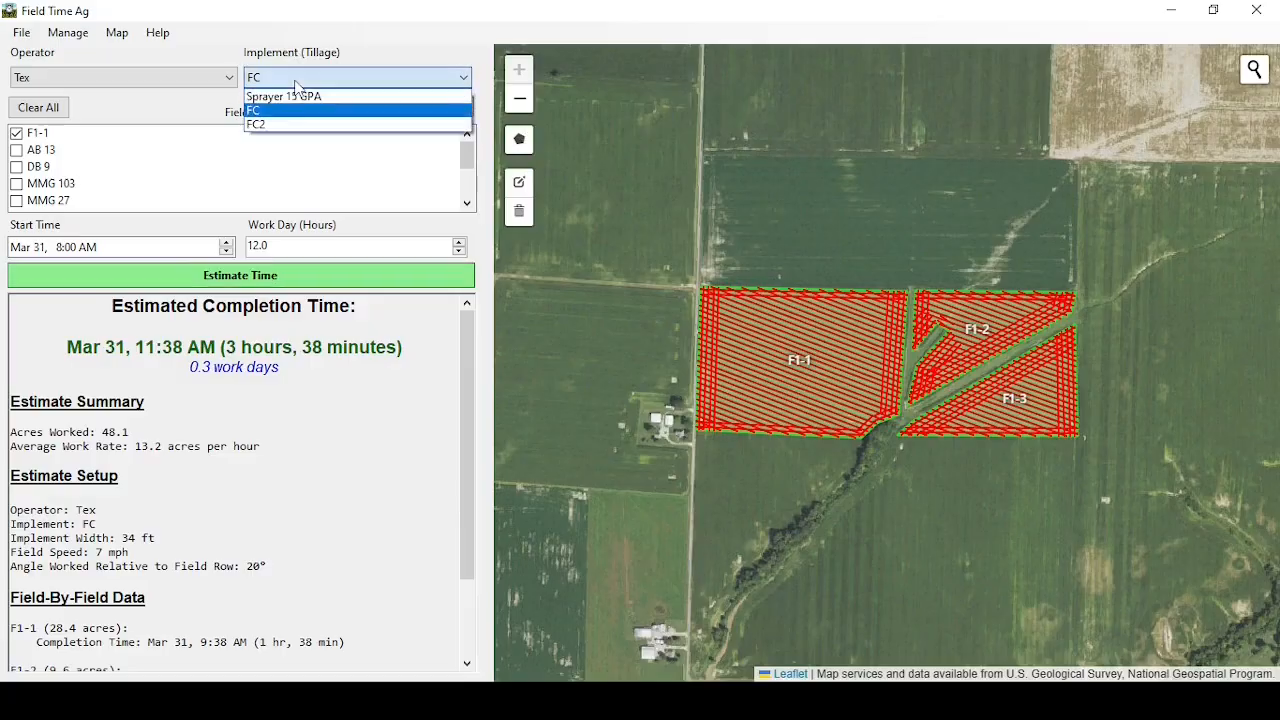
left_click(304, 99)
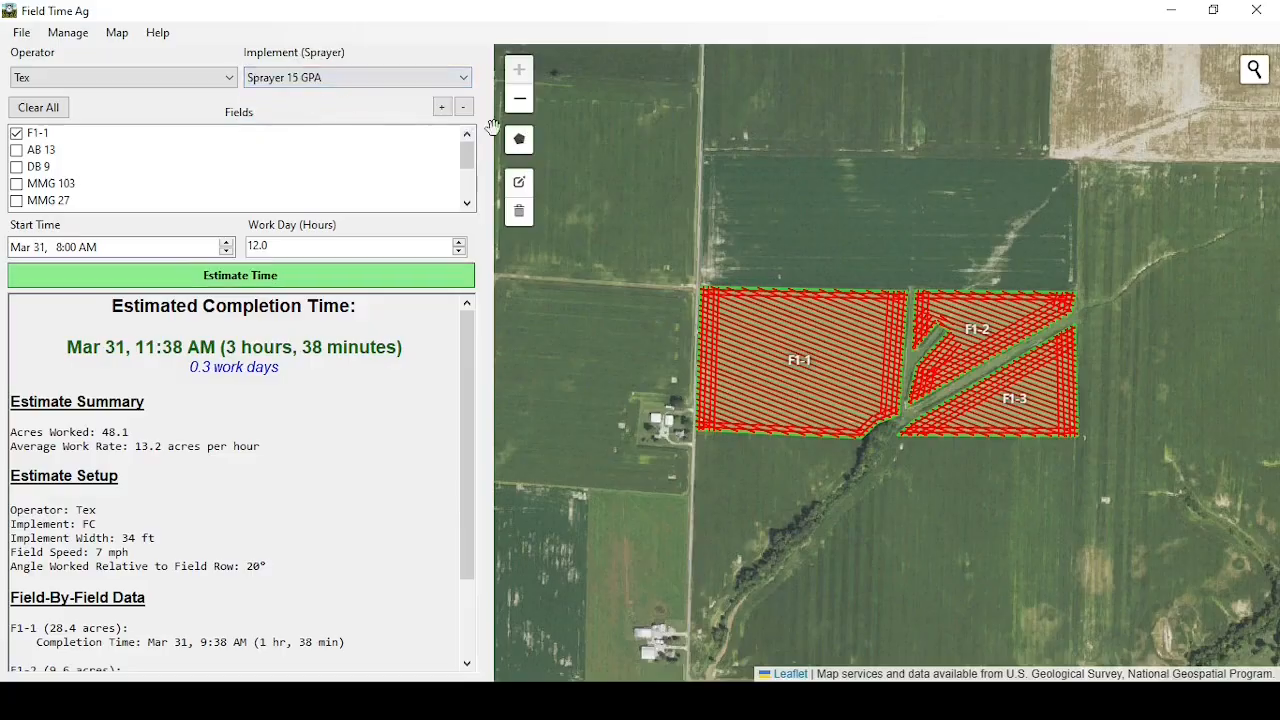
left_click(791, 396)
scroll(791, 396, "down", 1)
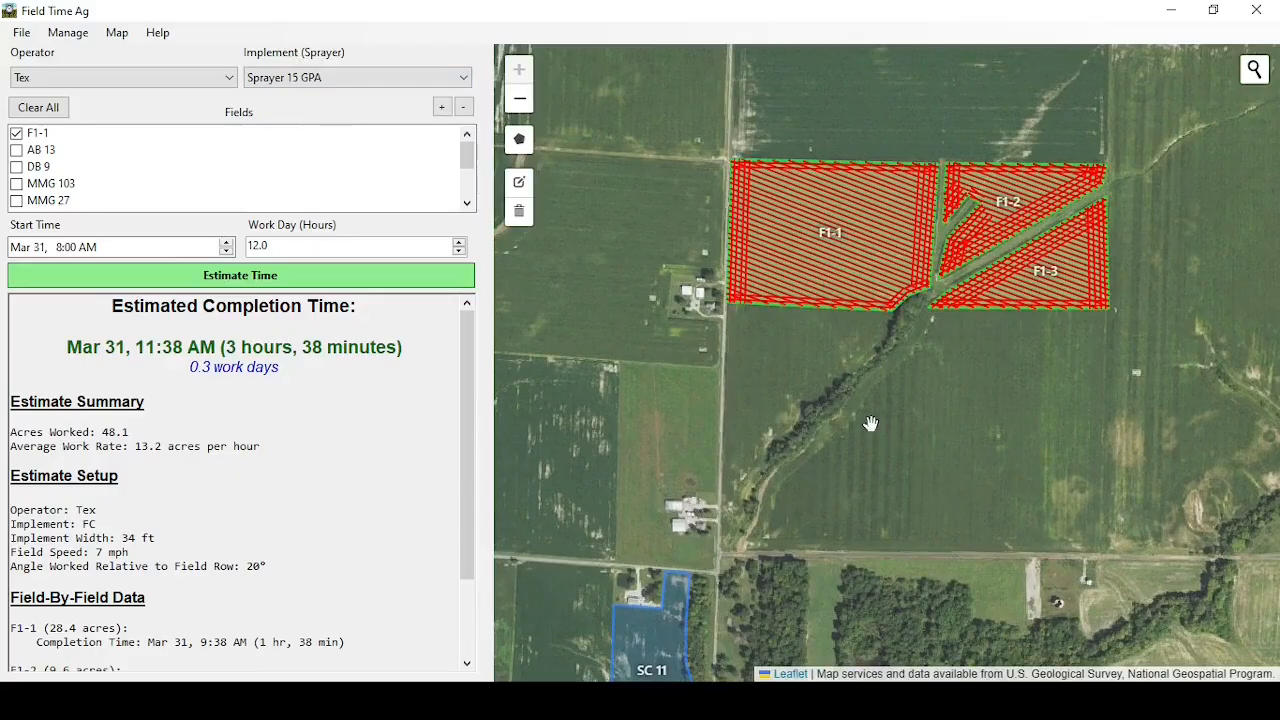
scroll(840, 320, "down", 1)
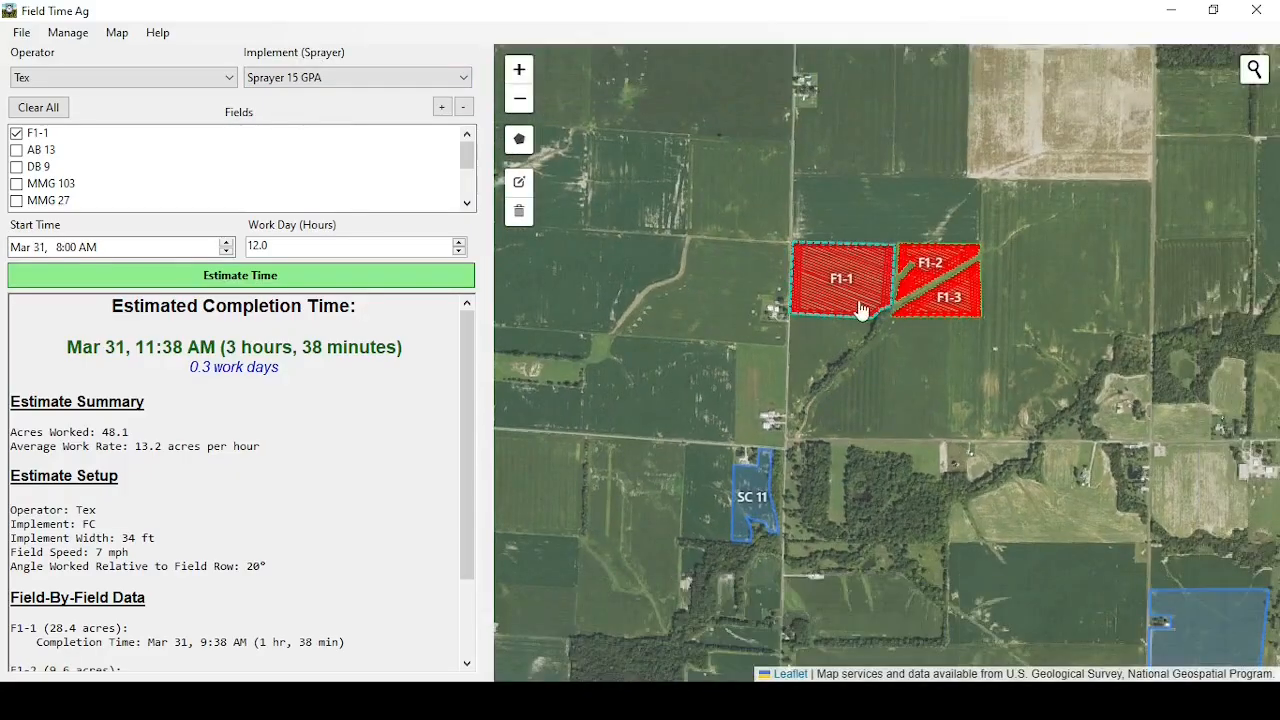
left_click(850, 304)
left_click(765, 507)
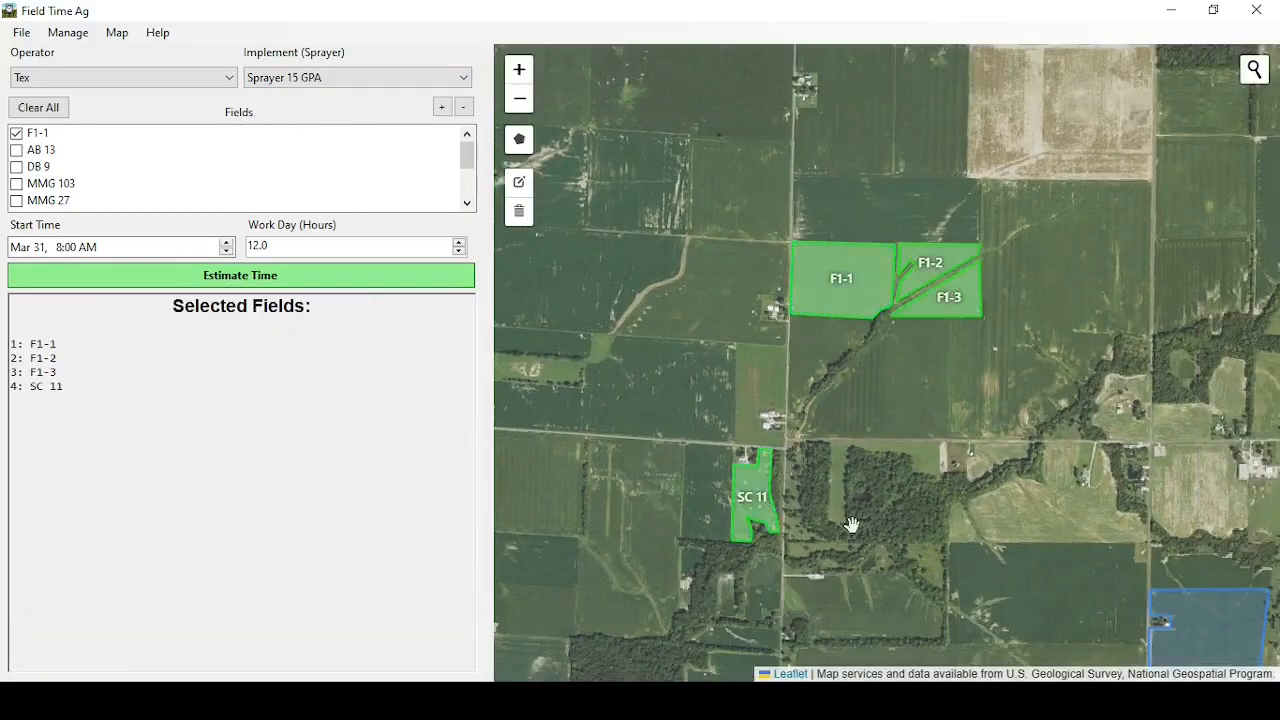
Add fields MMG 27 and MMG 103 to the selected fields on the map
left_click_drag(851, 523, 800, 146)
left_click(863, 472)
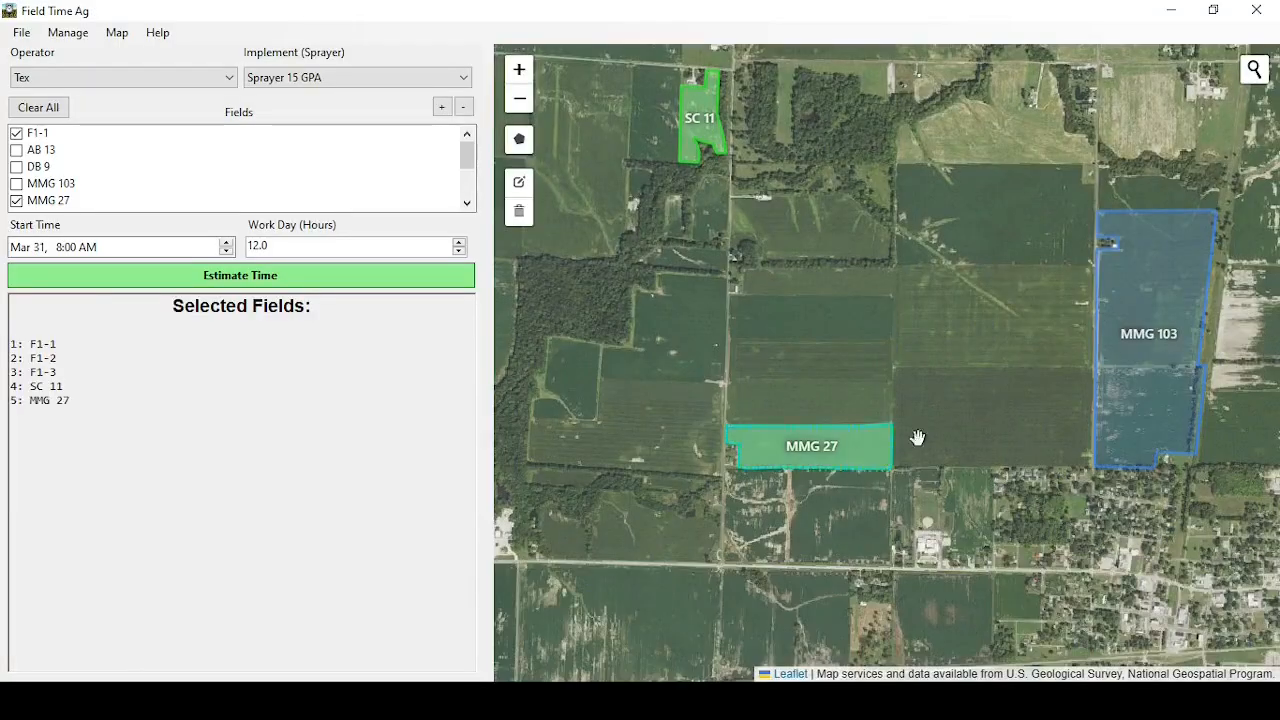
left_click(1186, 371)
left_click_drag(996, 265, 911, 398)
scroll(911, 398, "down", 1)
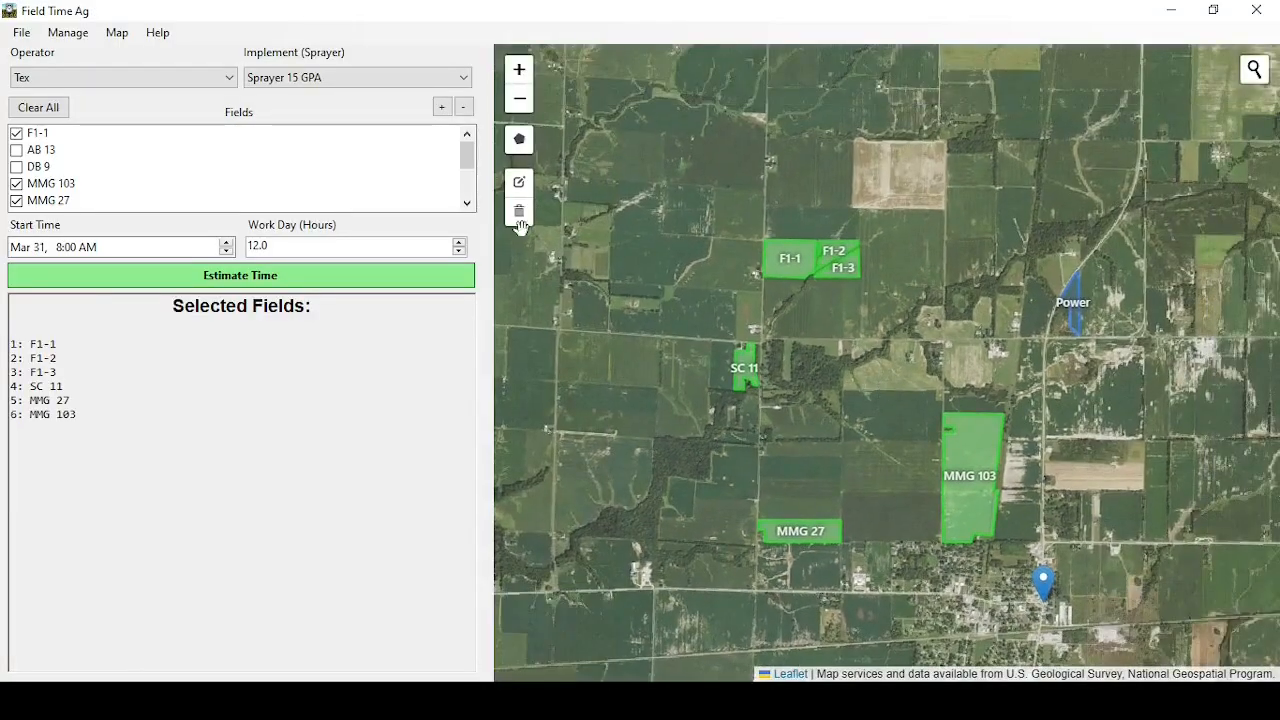
Estimate the completion time of the selected fields with Sprayer 15 GPA and review the gallons used and the refills in the field-by-field data
left_click(281, 286)
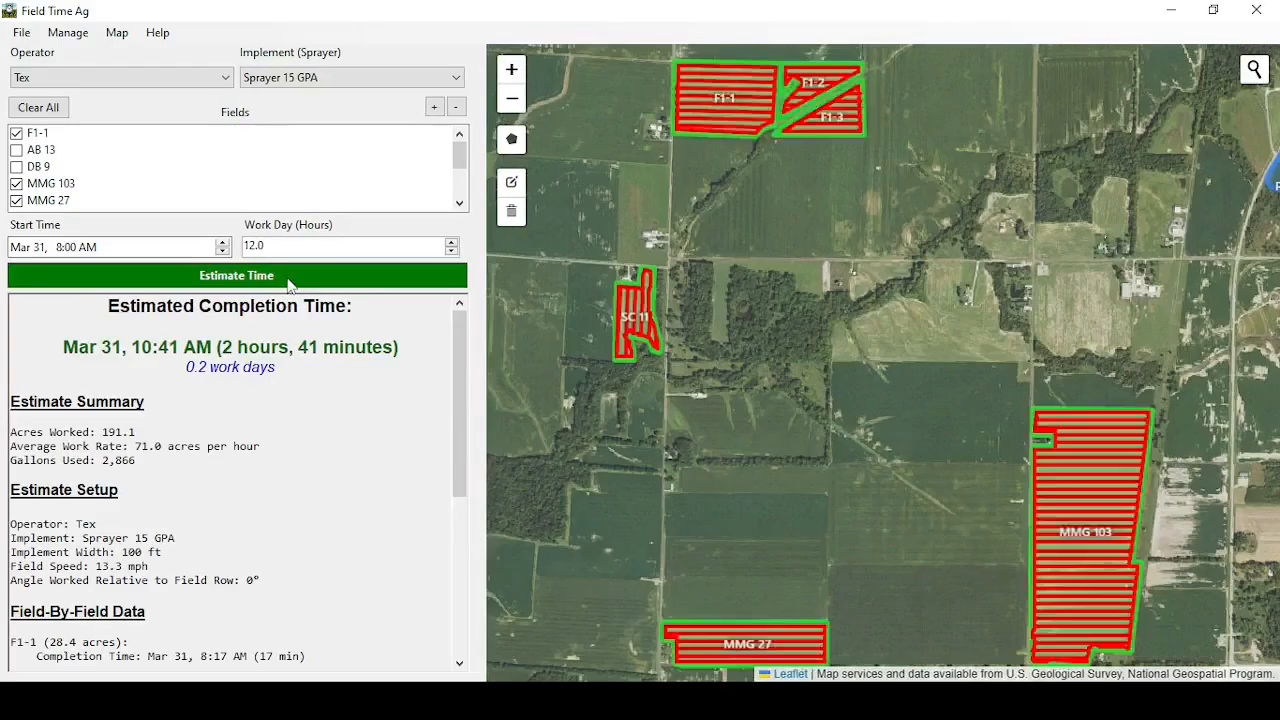
left_click(237, 177)
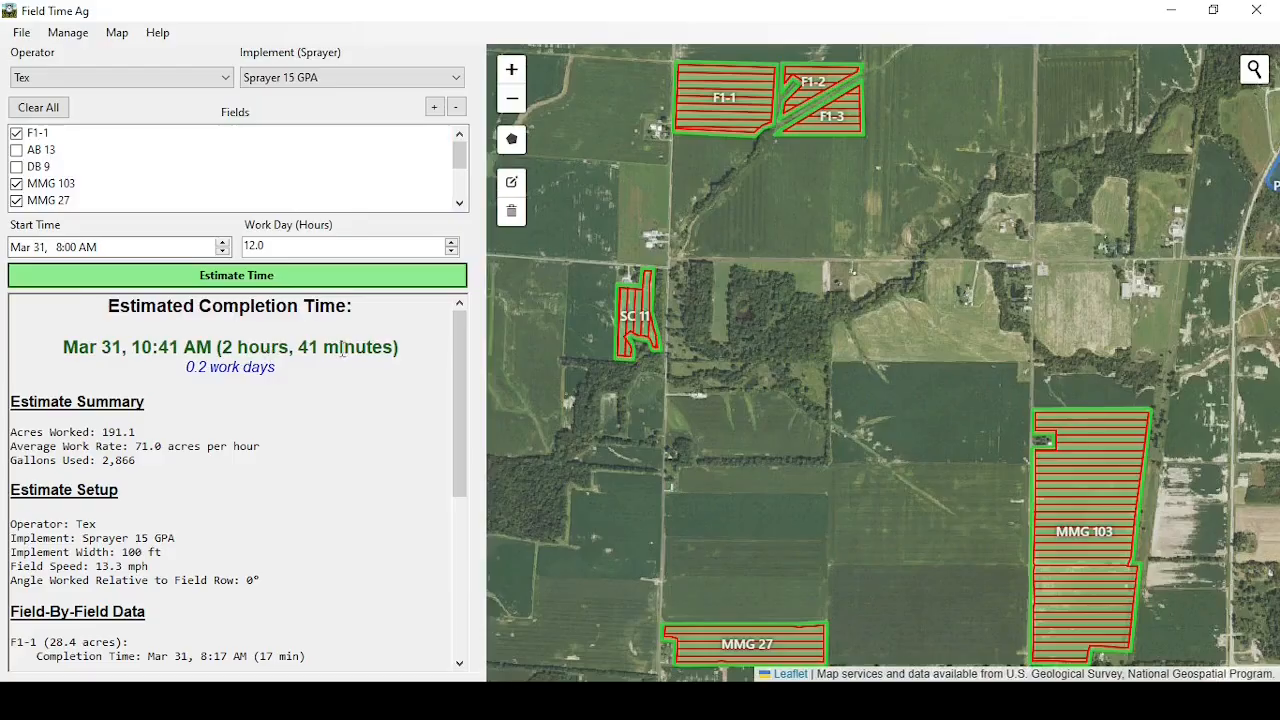
double_click(140, 462)
left_click(159, 464)
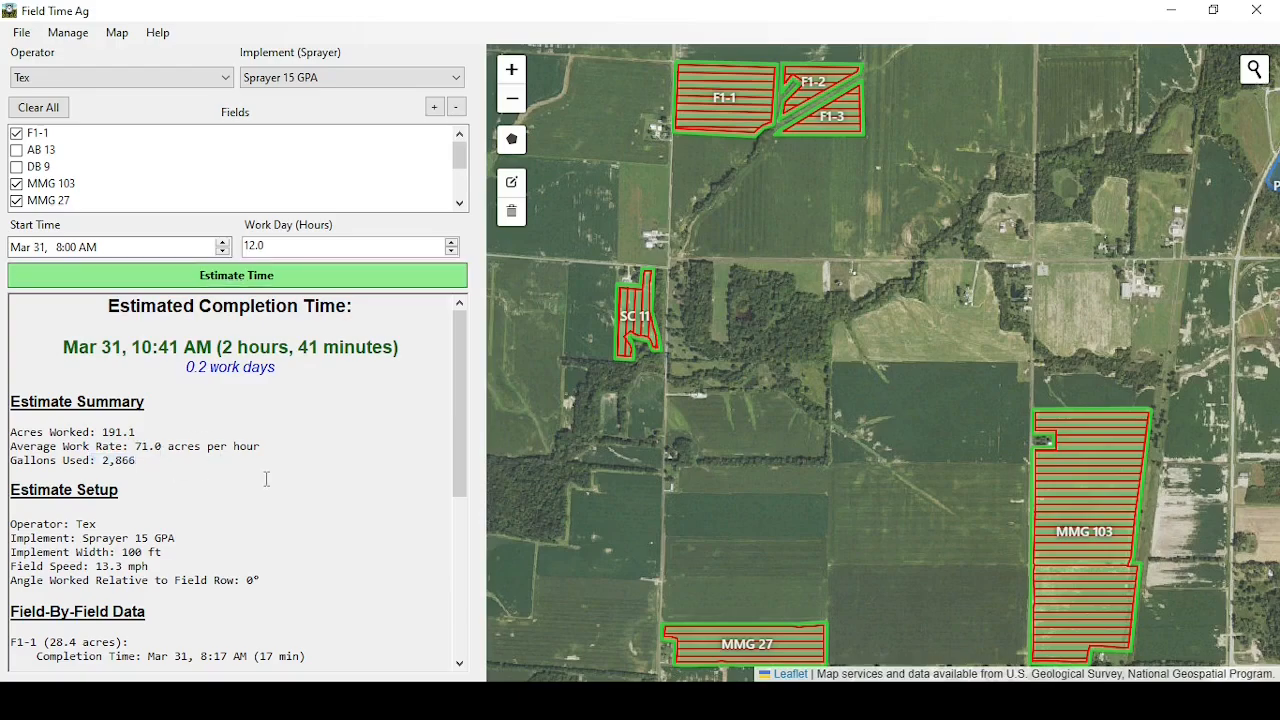
scroll(266, 479, "down", 5)
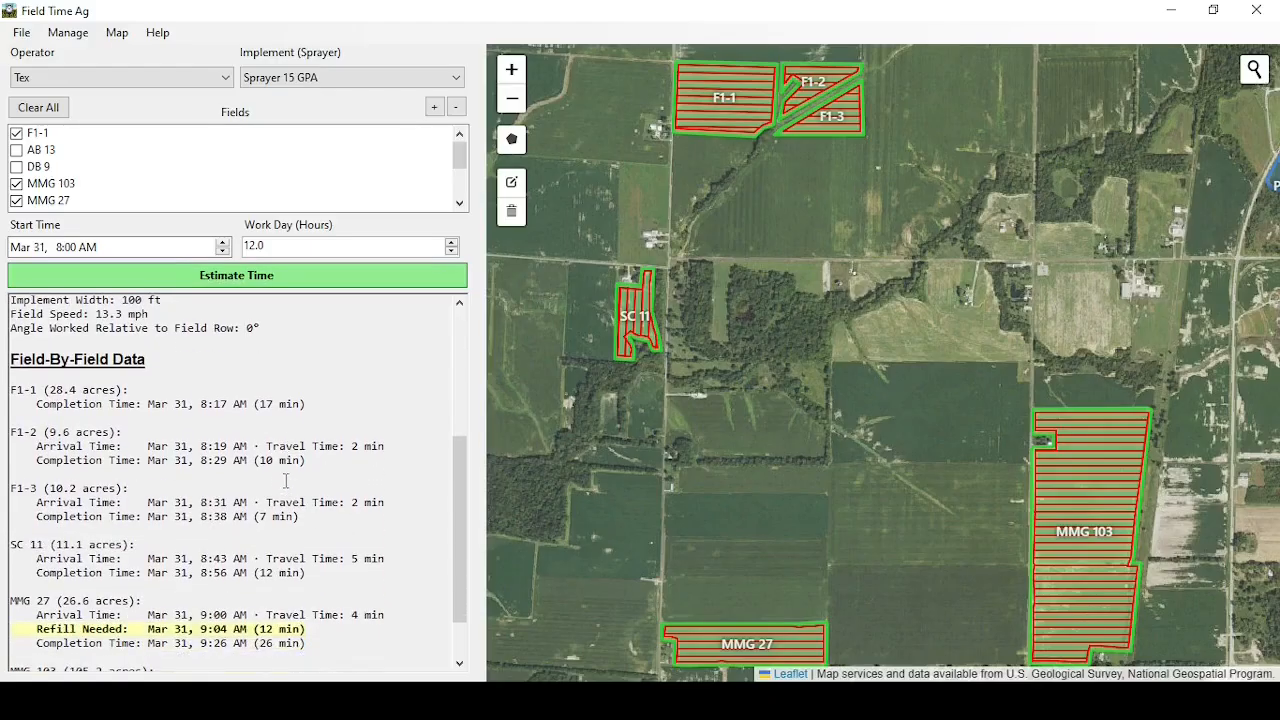
scroll(286, 481, "down", 1)
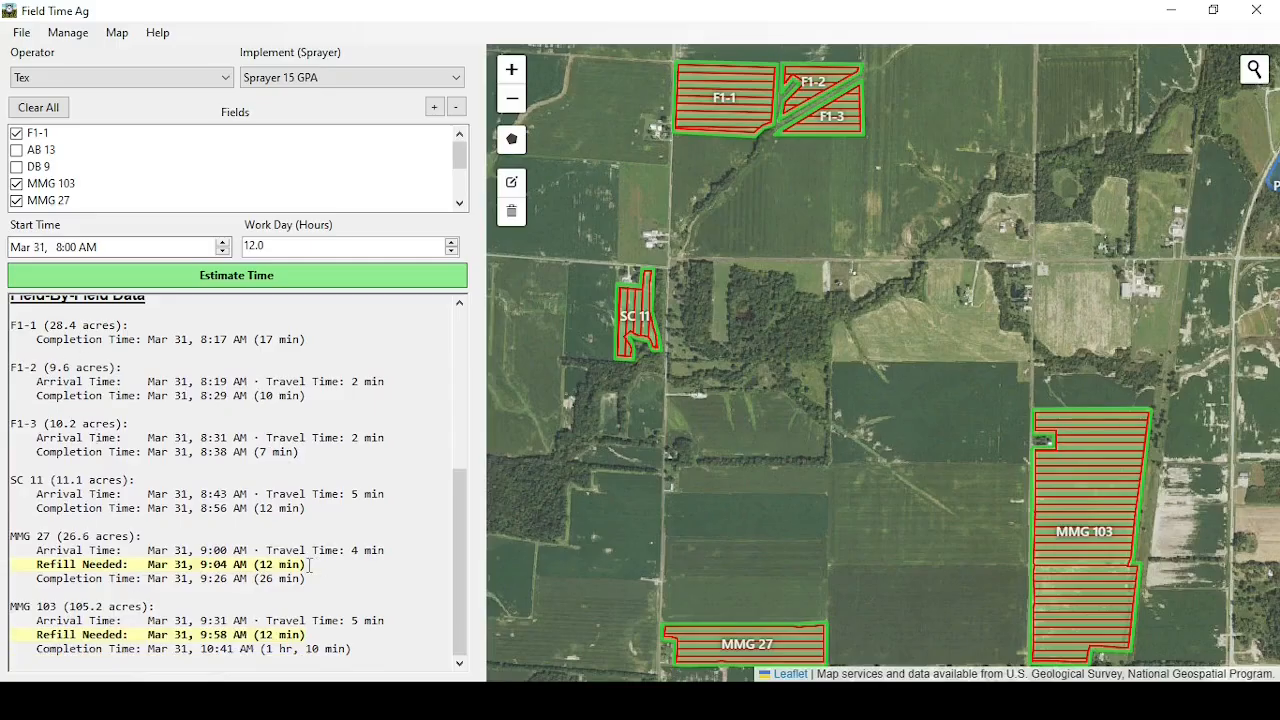
left_click_drag(315, 564, 58, 560)
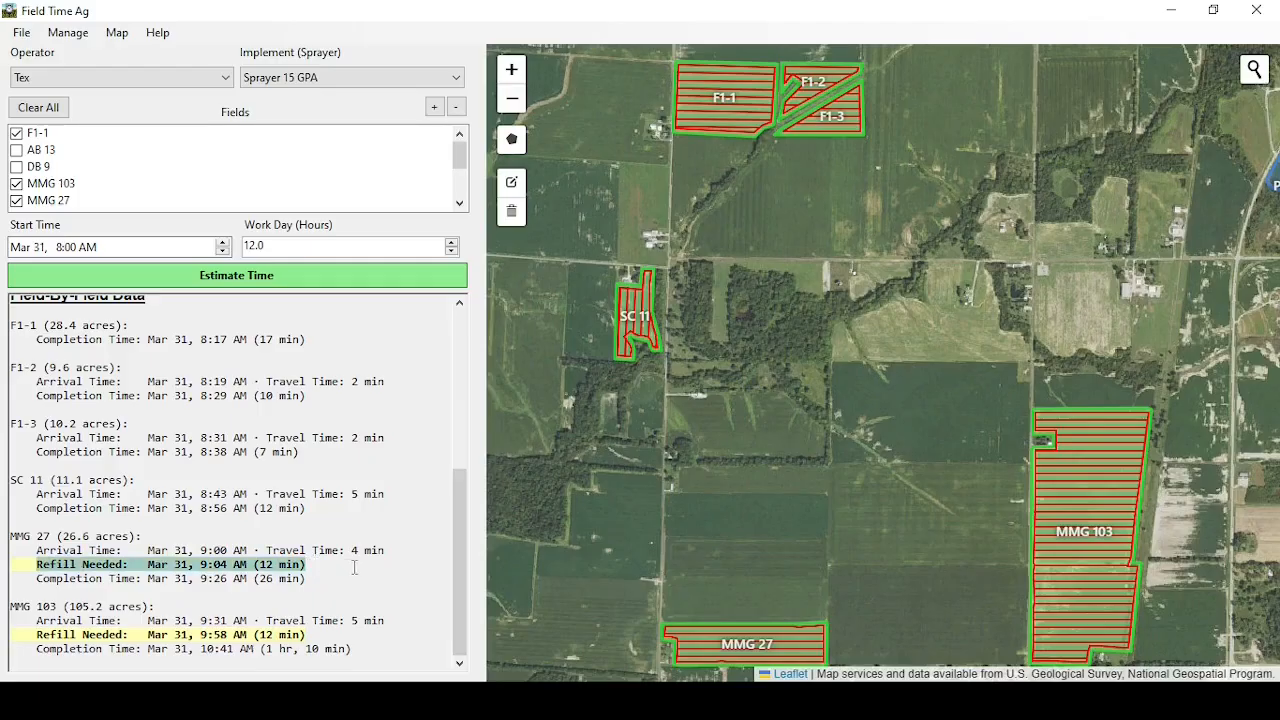
left_click(354, 567)
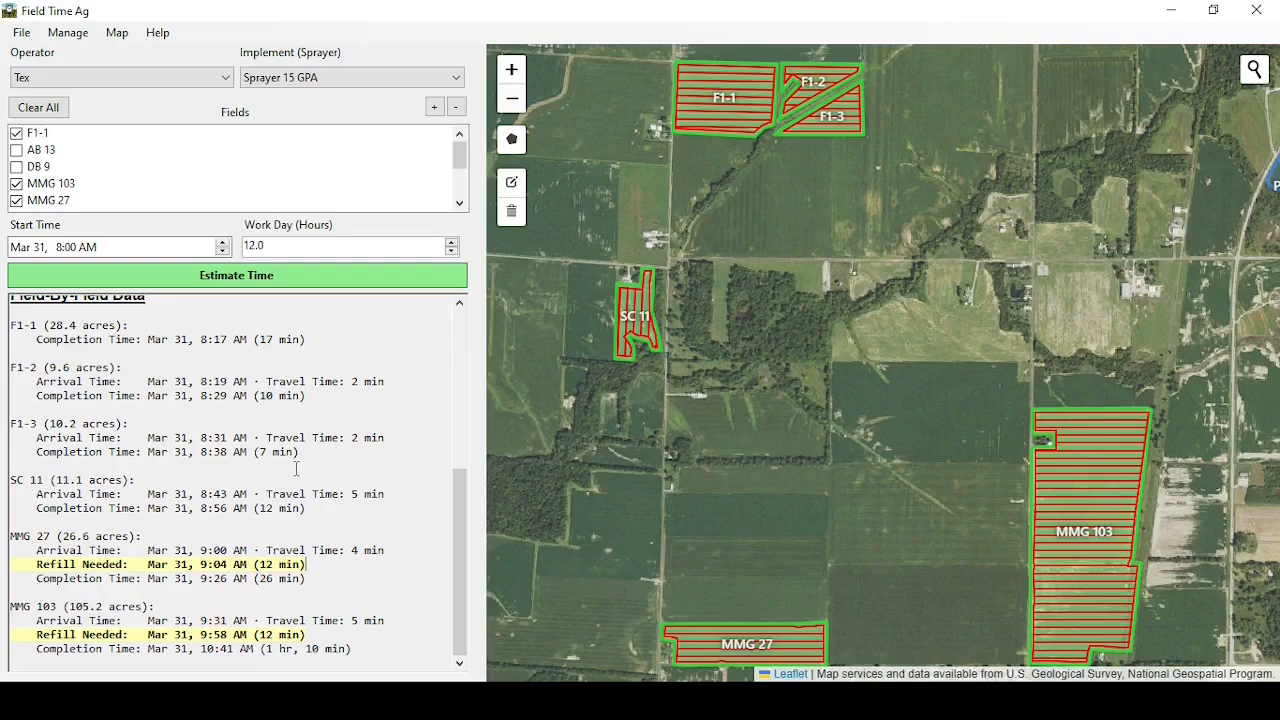
scroll(296, 468, "up", 5)
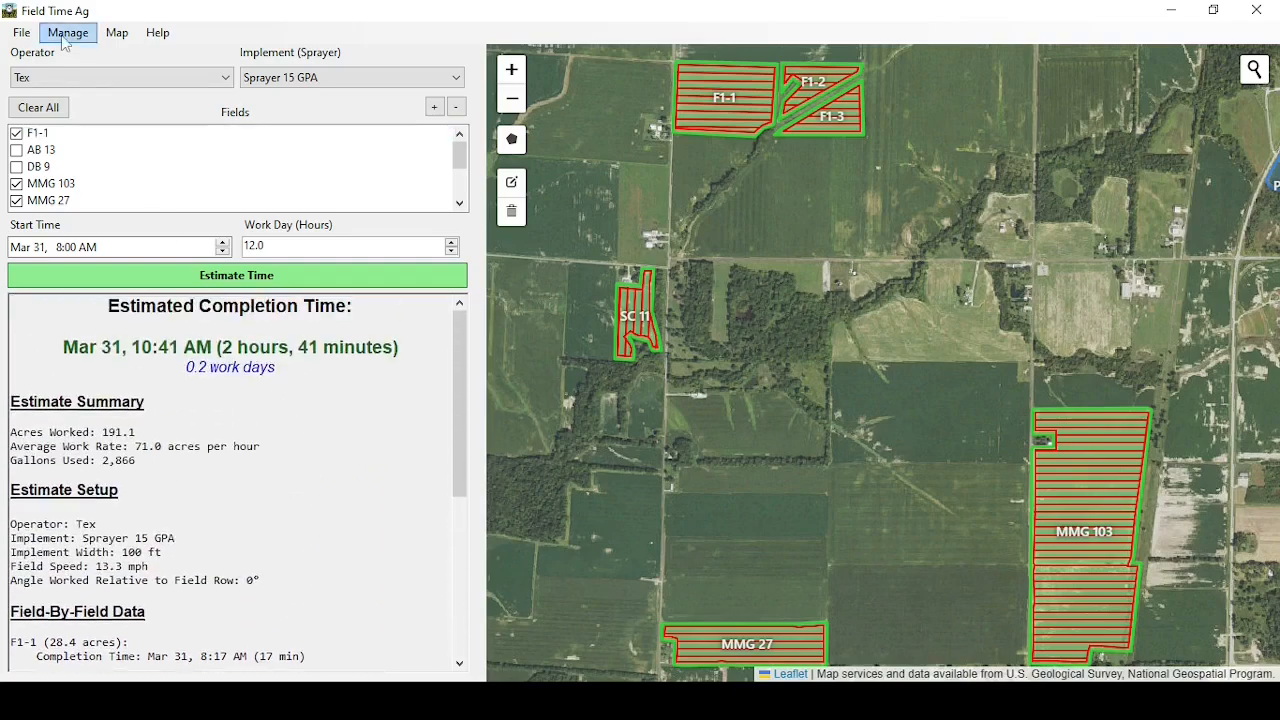
Check the sprayer's tank capacity in the implement management
left_click(68, 32)
left_click(108, 96)
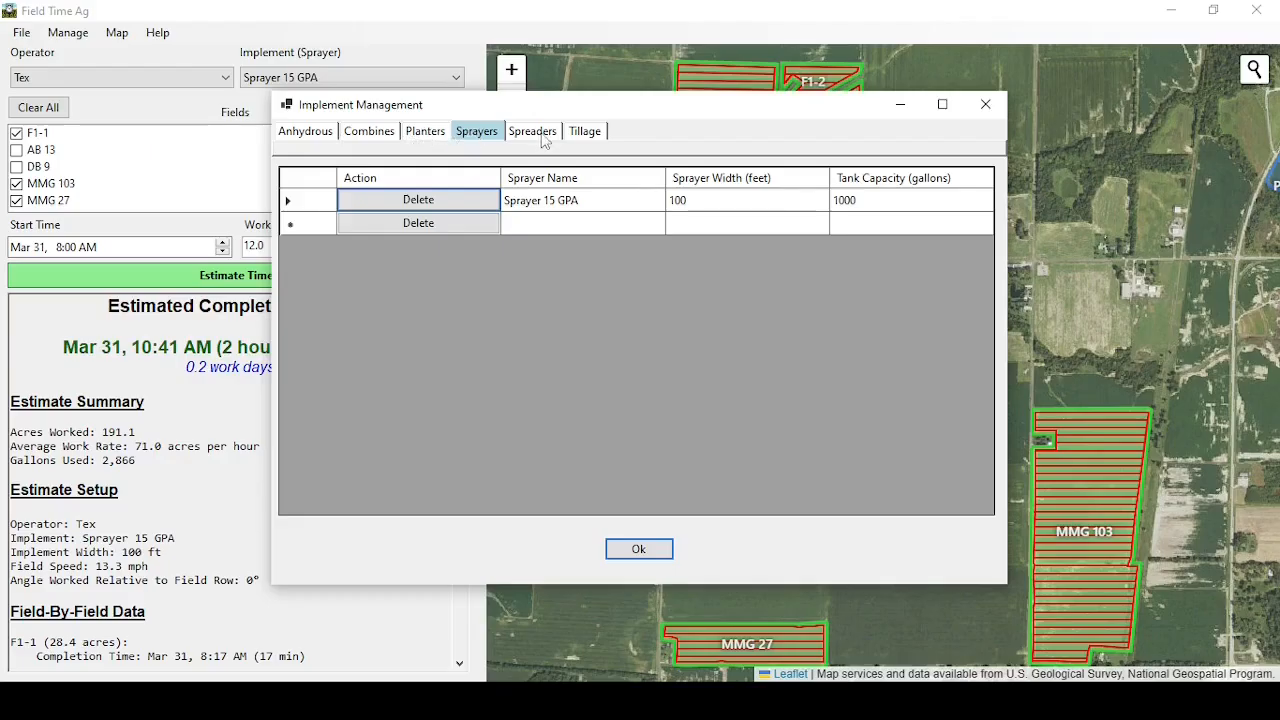
left_click(987, 106)
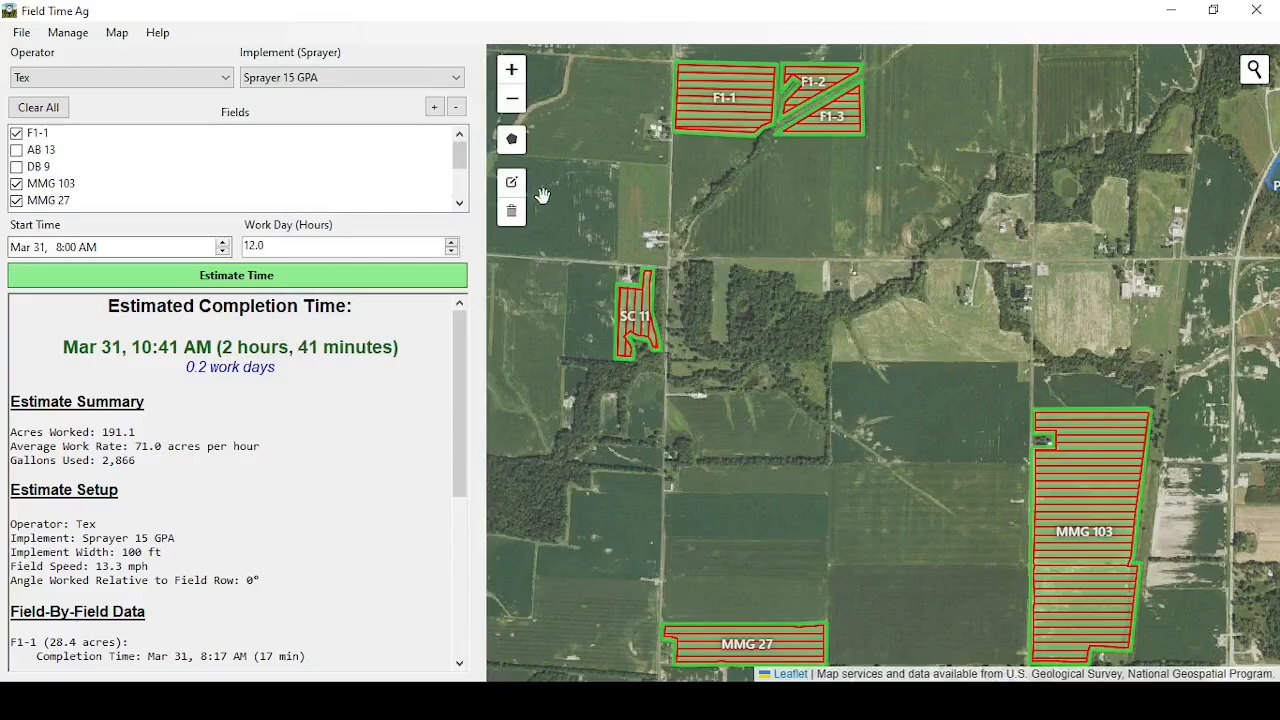
Clear all selected fields and switch the implement to FC
left_click(50, 108)
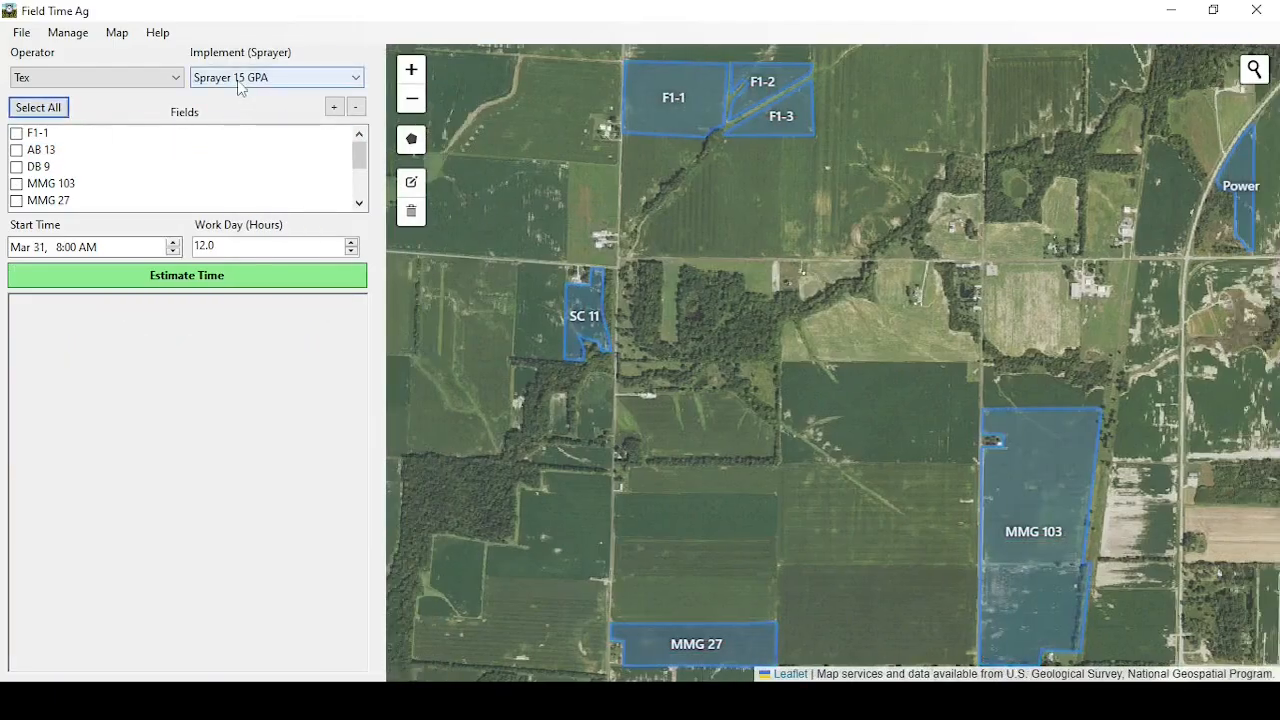
left_click(237, 80)
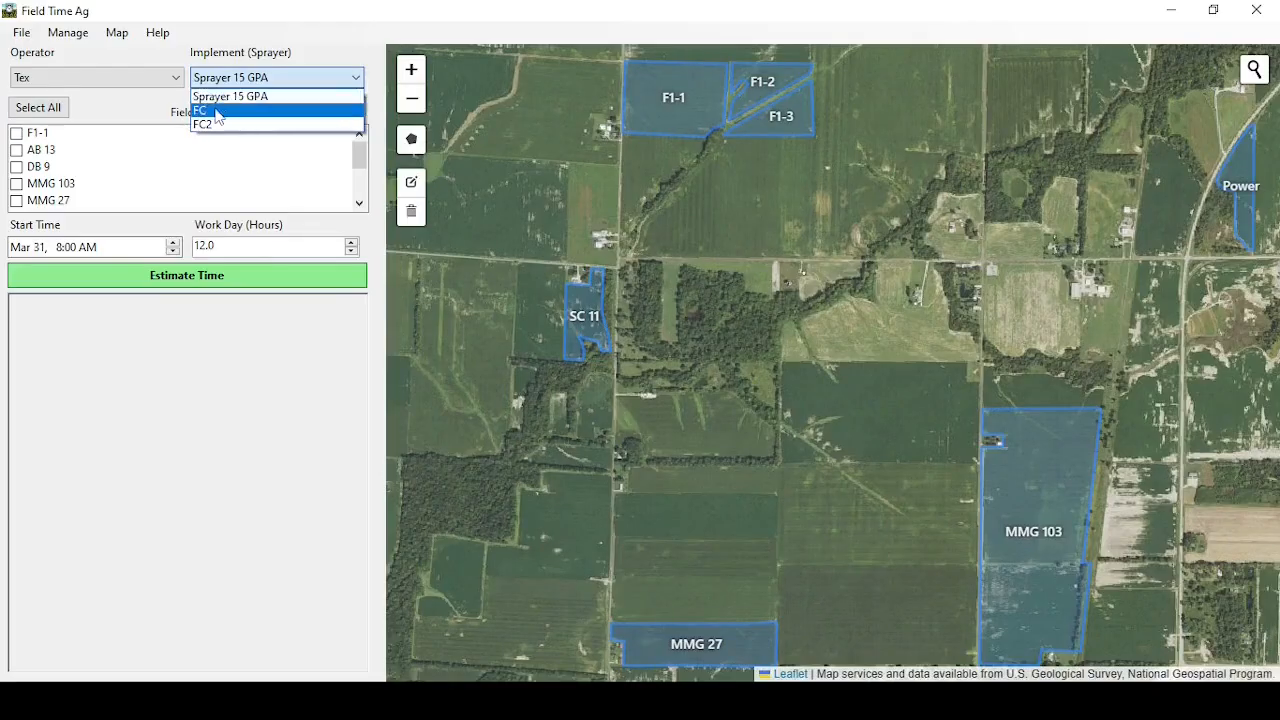
left_click(216, 111)
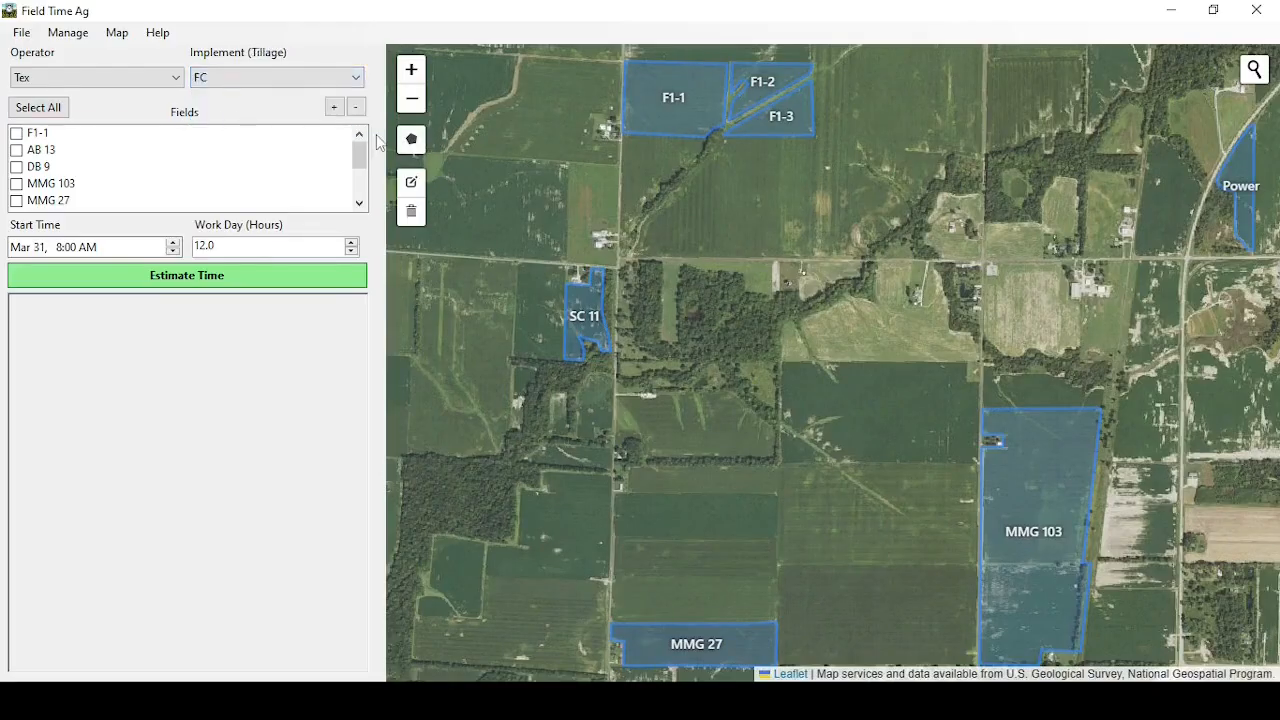
Select the three F1 fields, SC 11, MMG 27 and MMG 103 on the map and estimate their tillage time
left_click(677, 119)
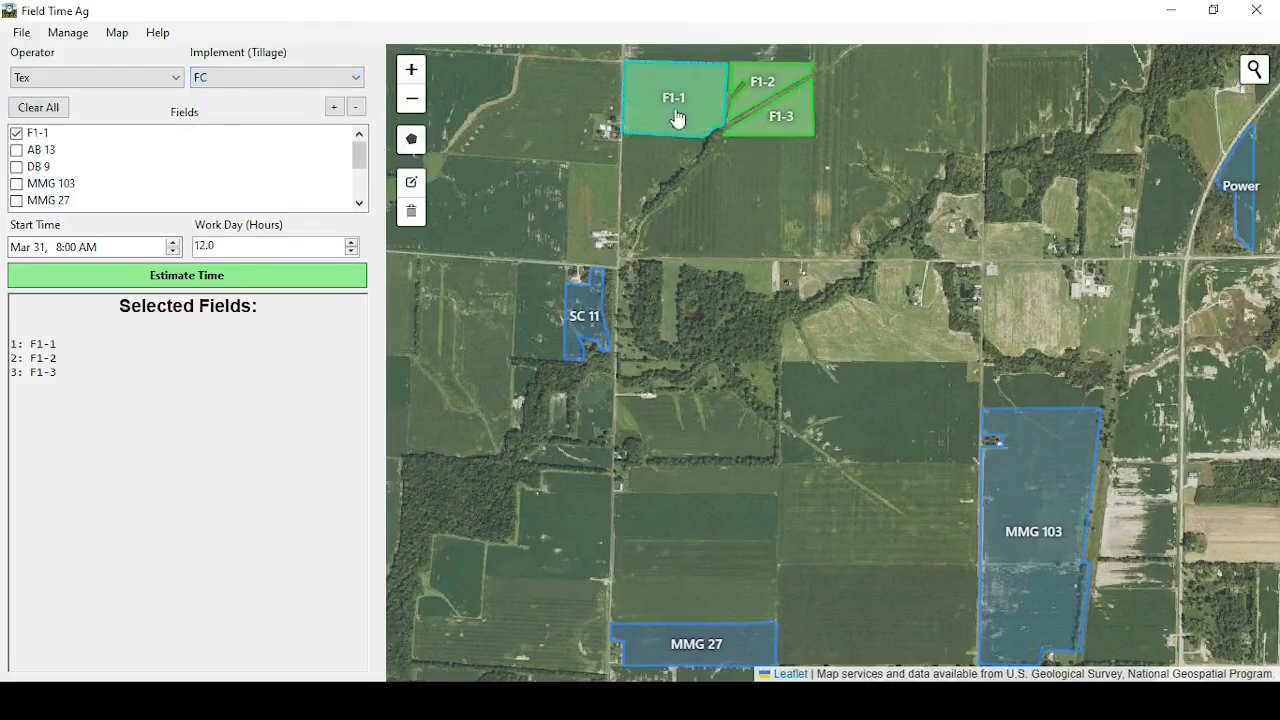
left_click(588, 307)
left_click(748, 648)
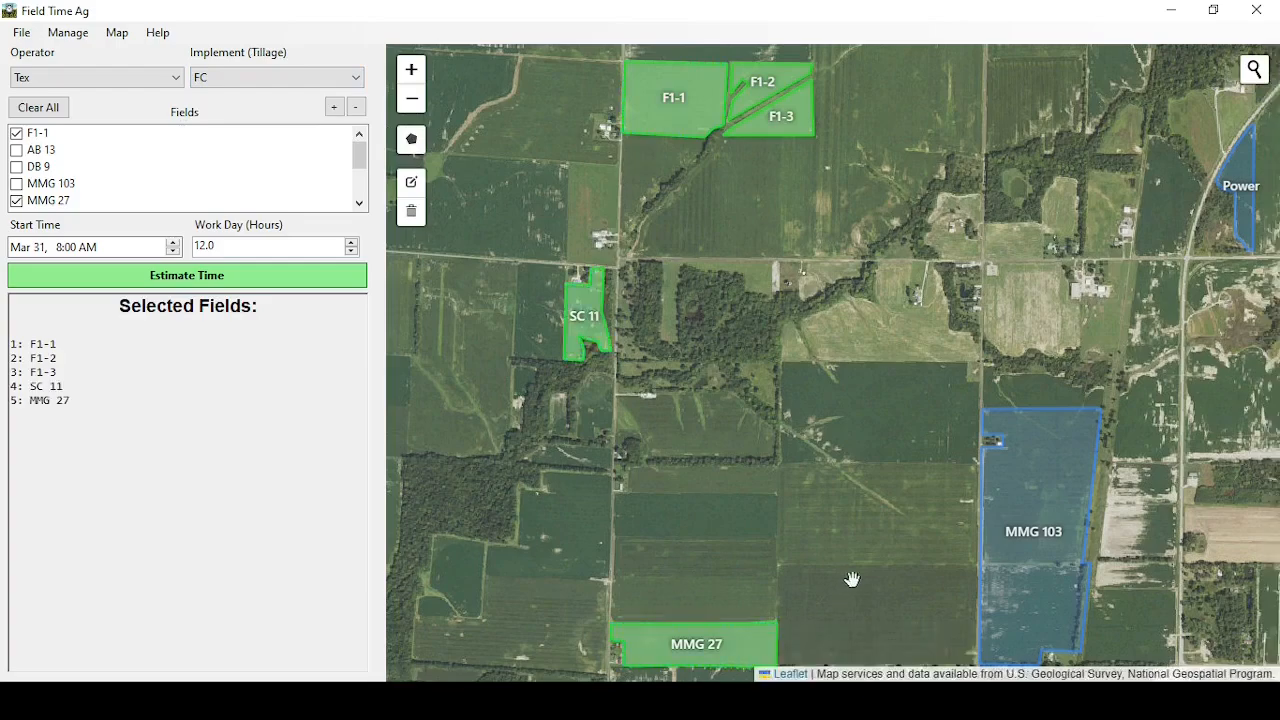
left_click(1038, 497)
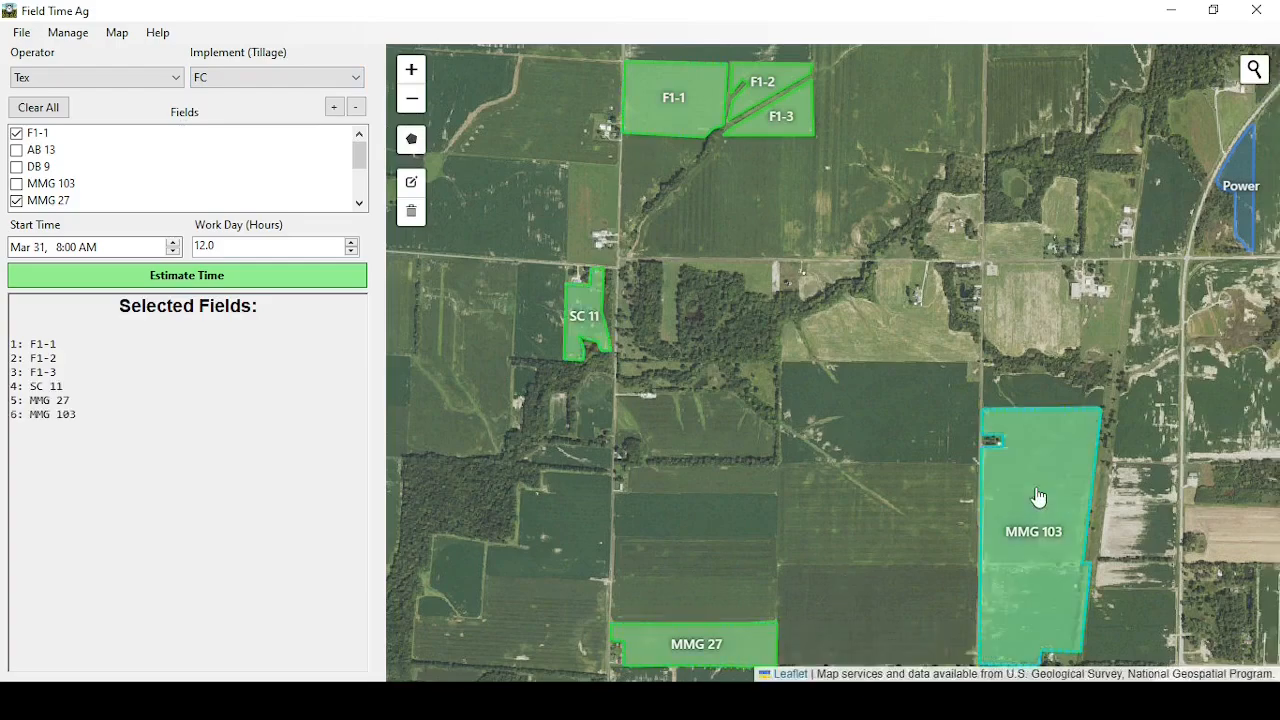
left_click(224, 279)
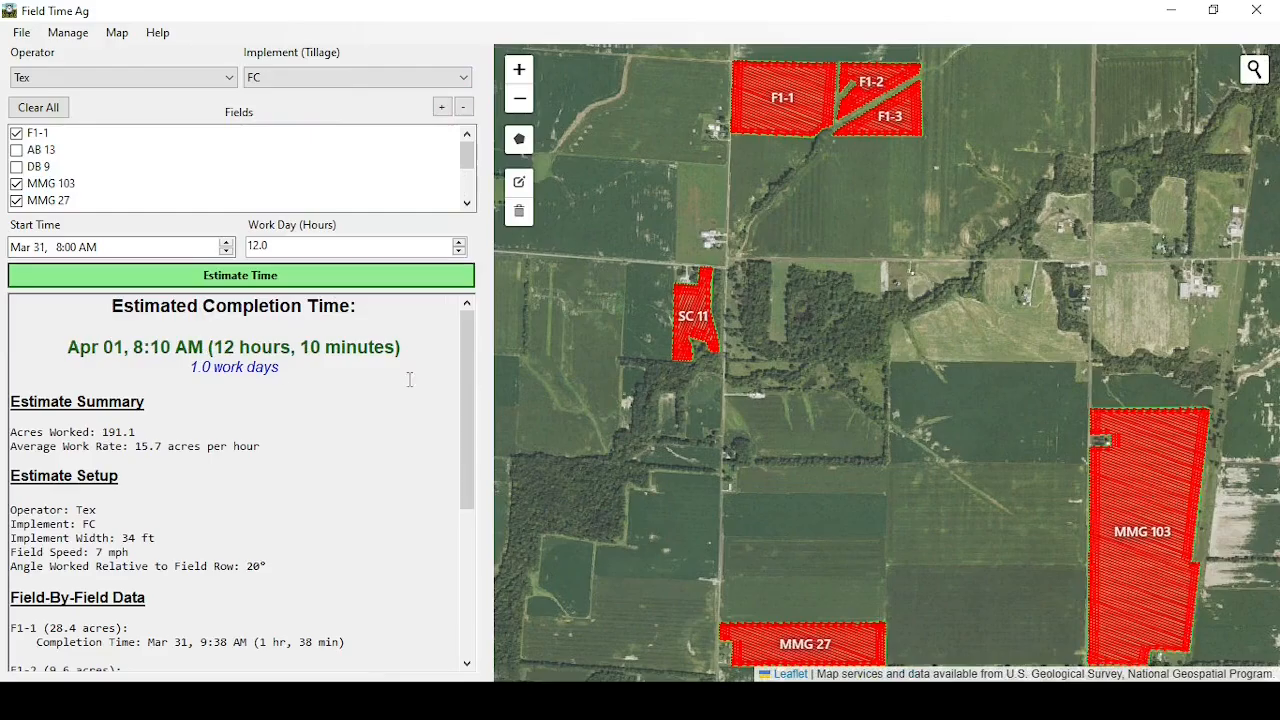
Add a second operator to the estimate setup and assign implement FC2 to that operator
left_click(441, 107)
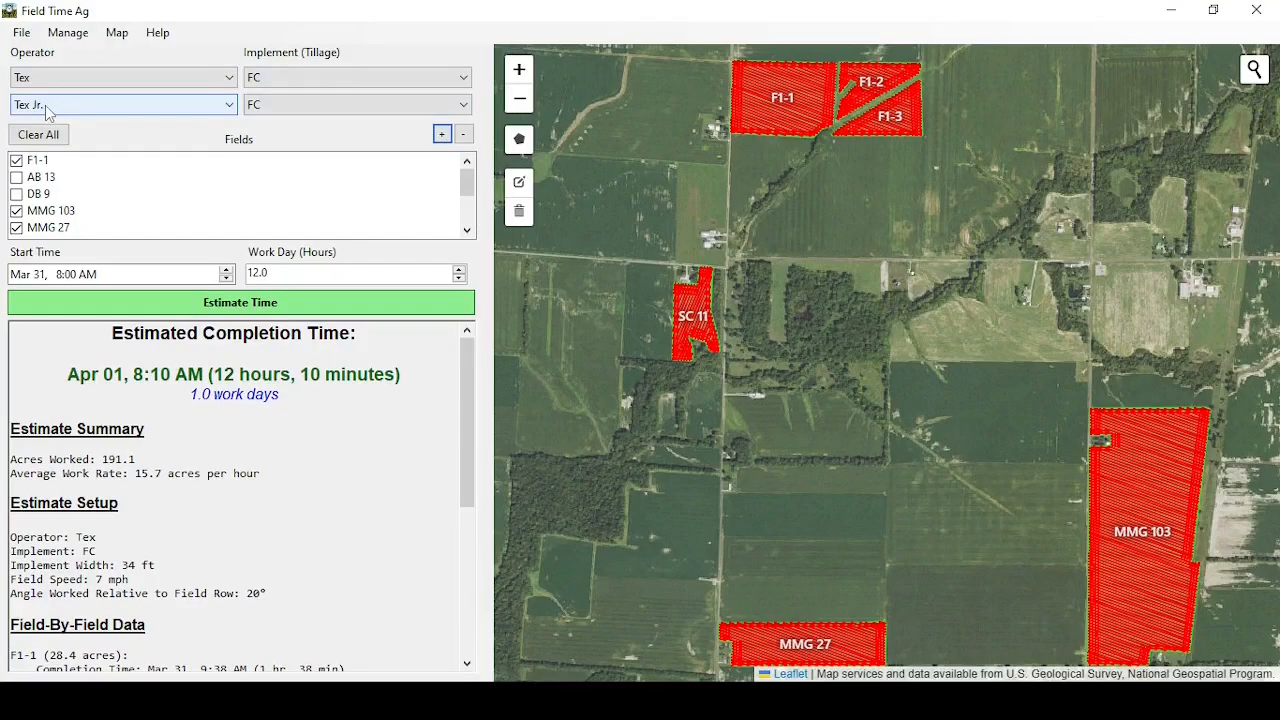
left_click(286, 108)
left_click(258, 136)
Set FC2's angle worked relative to the row to 20 degrees in the second operator's tillage preferences
left_click(68, 32)
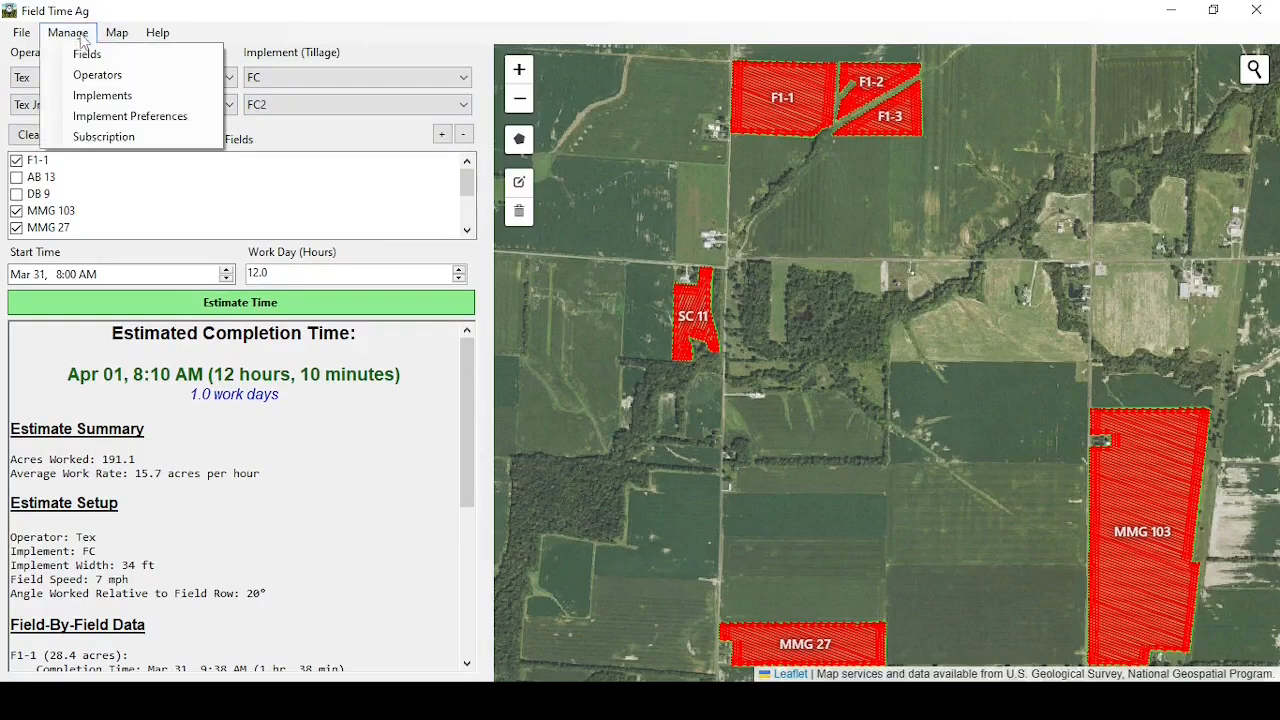
left_click(128, 118)
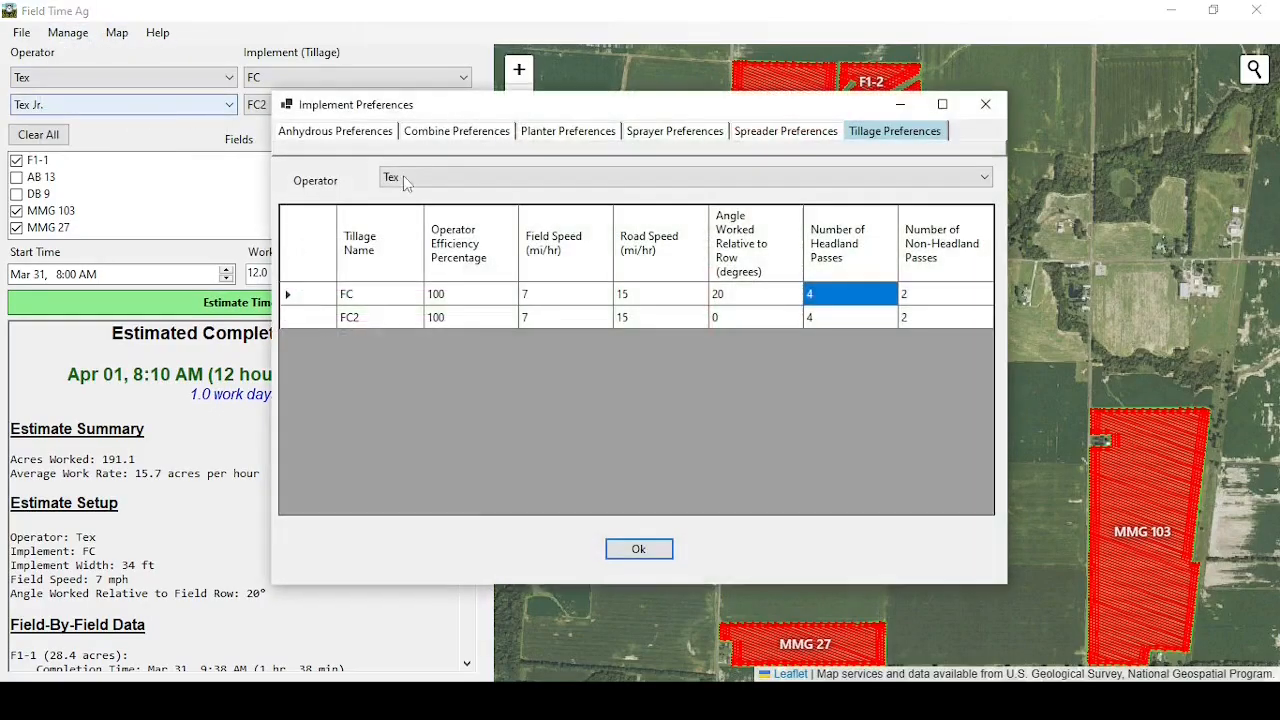
left_click(443, 180)
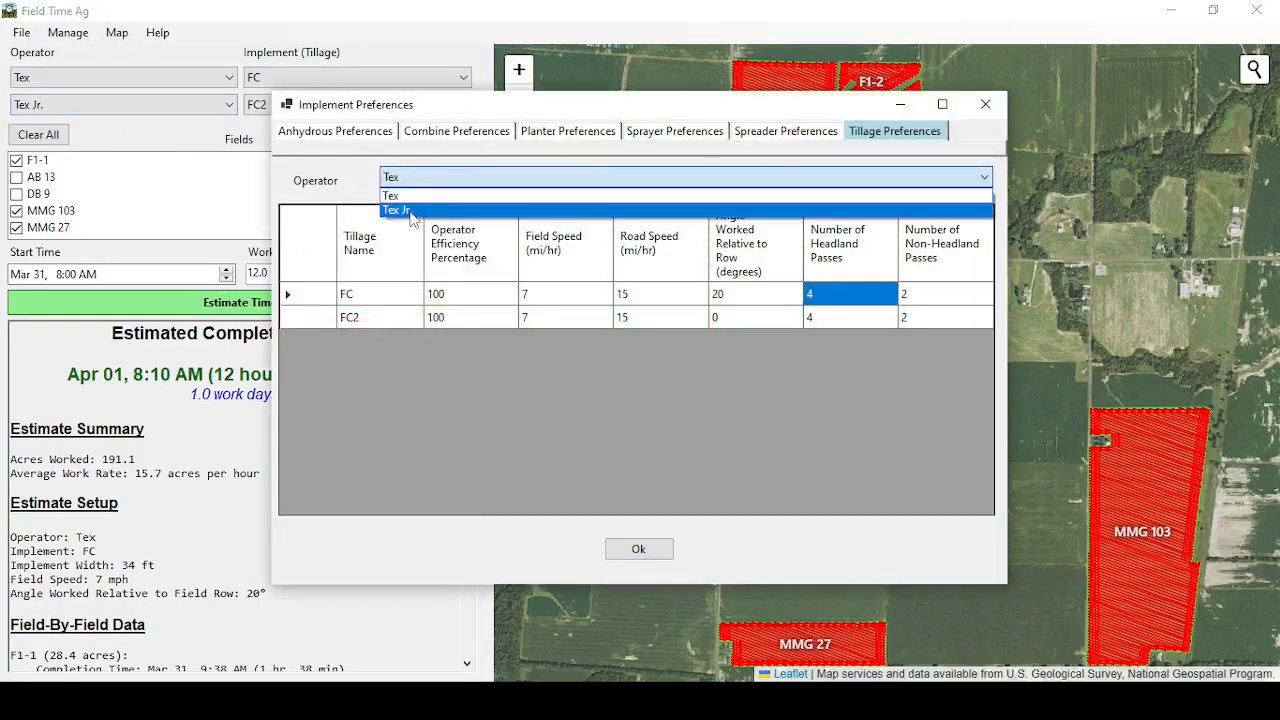
left_click(410, 211)
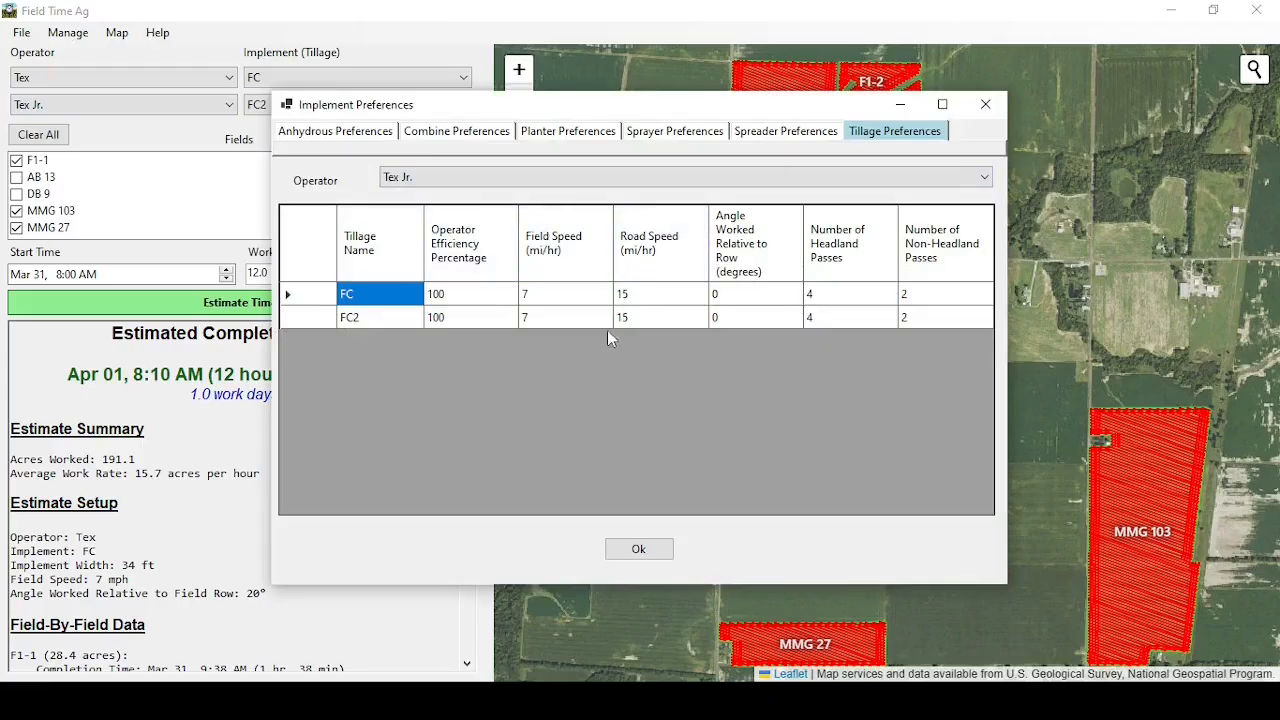
left_click(739, 322)
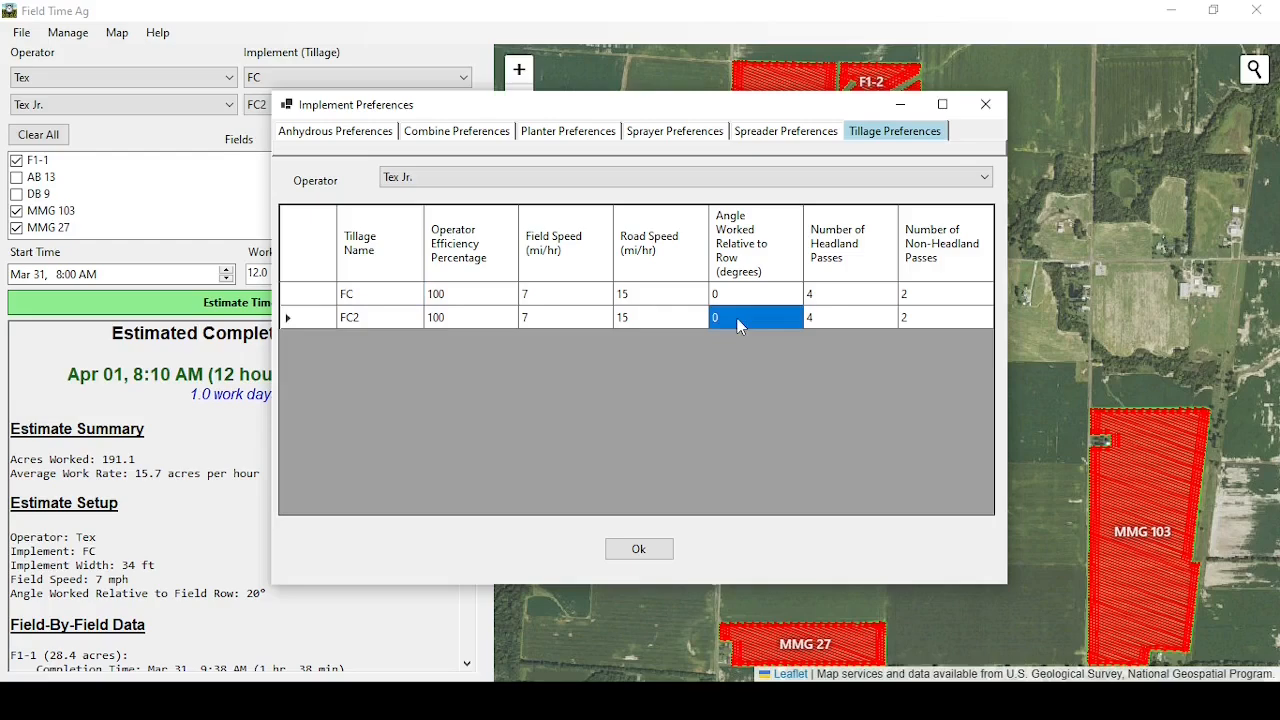
left_click(737, 318)
type("2")
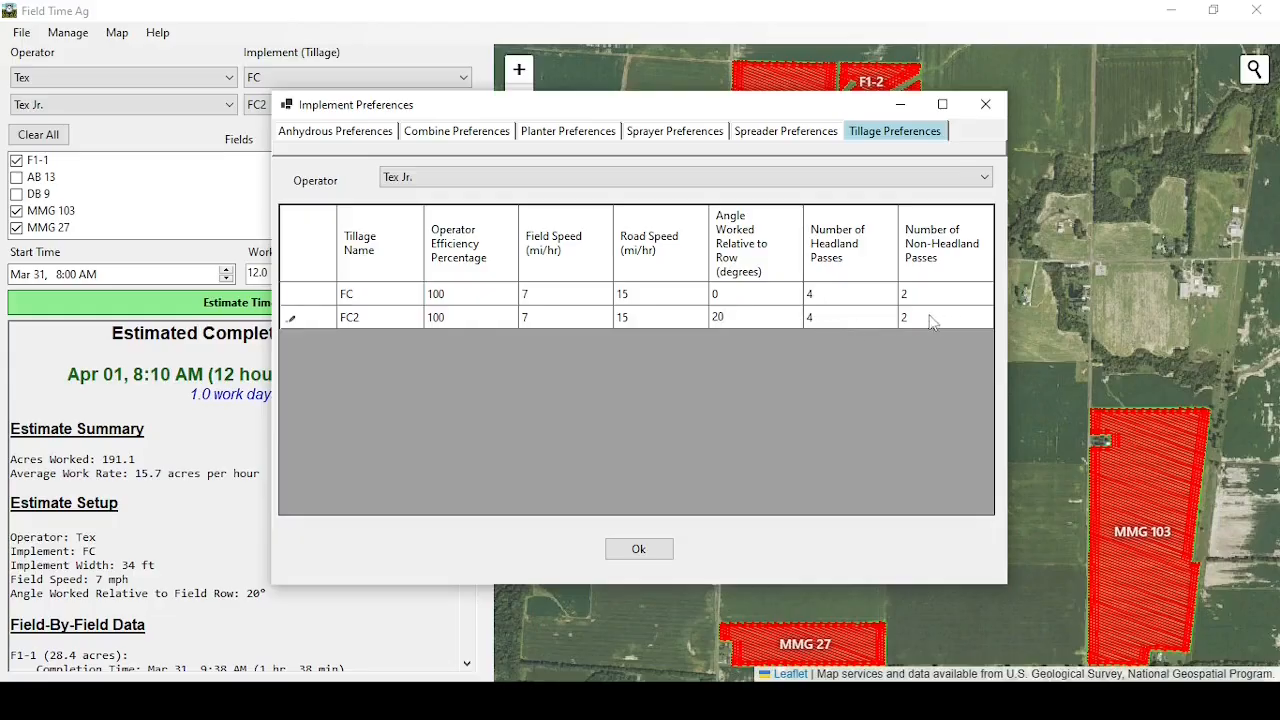
left_click(639, 553)
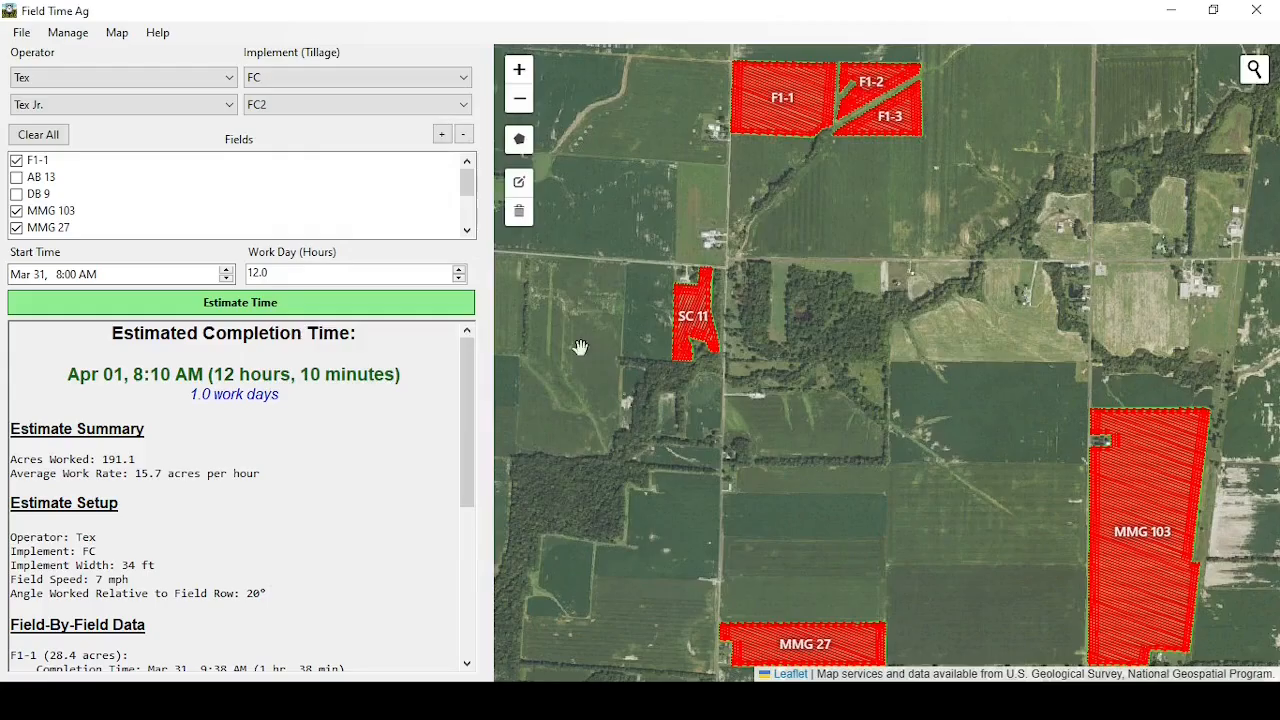
Estimate the tillage time with both operators, and again with the second operator removed to compare
left_click(273, 309)
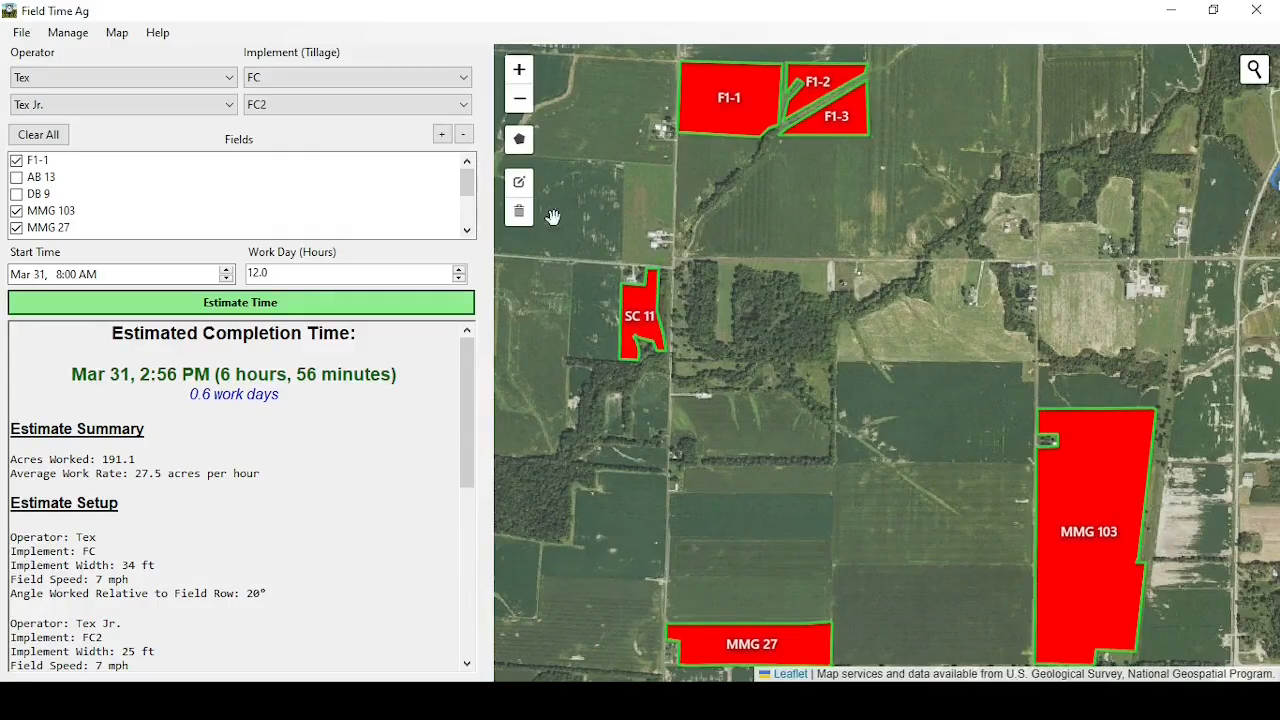
left_click(465, 137)
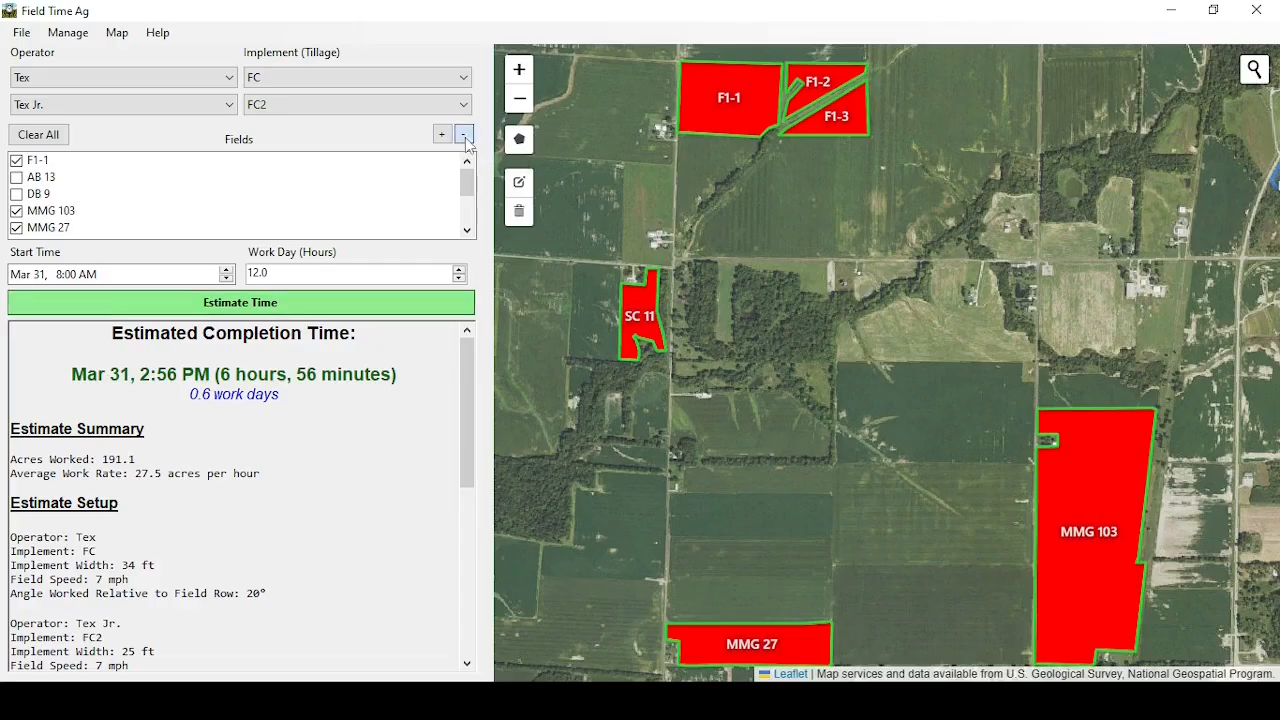
left_click(334, 278)
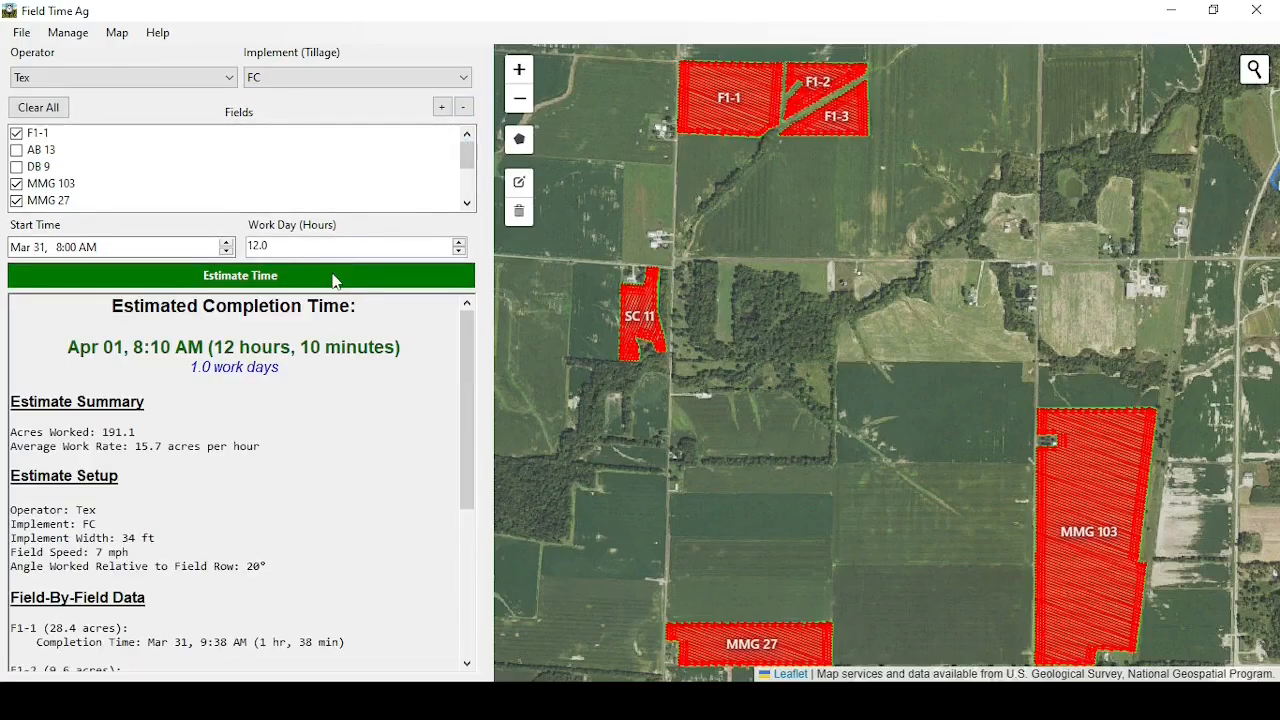